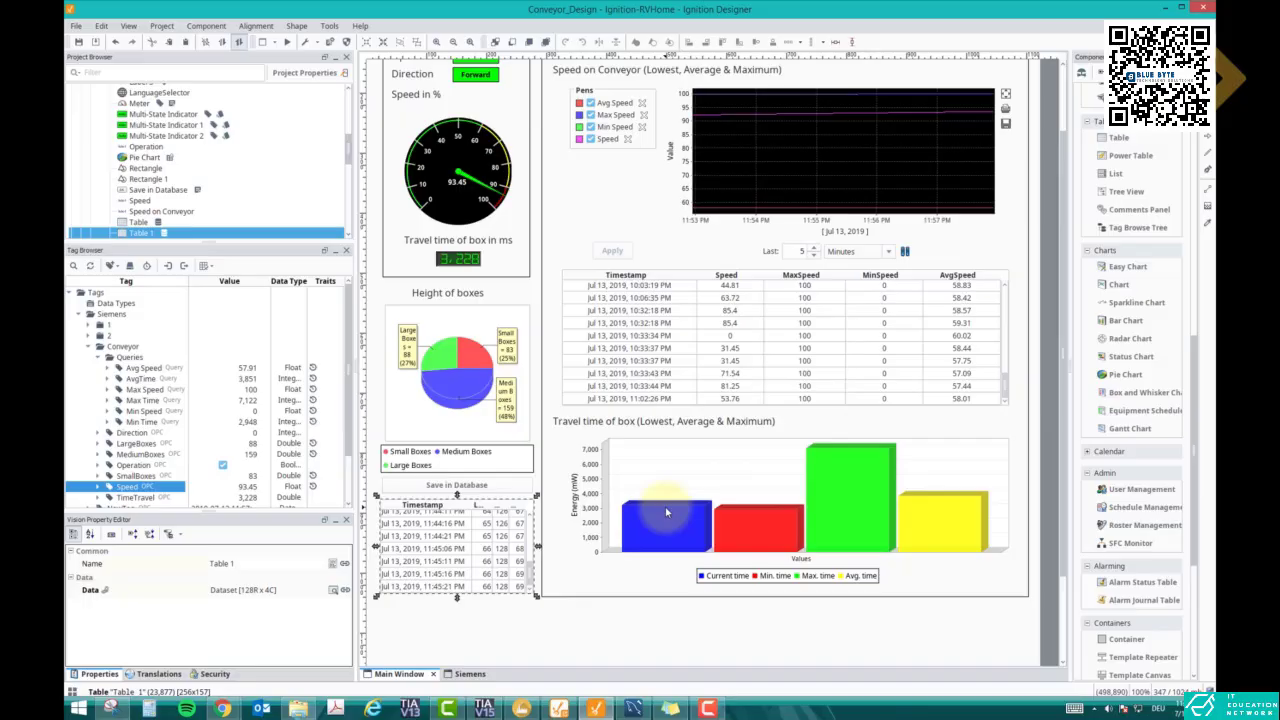
Add a Button component between the speed table and the travel time bar chart on the Main Window.
left_click(825, 408)
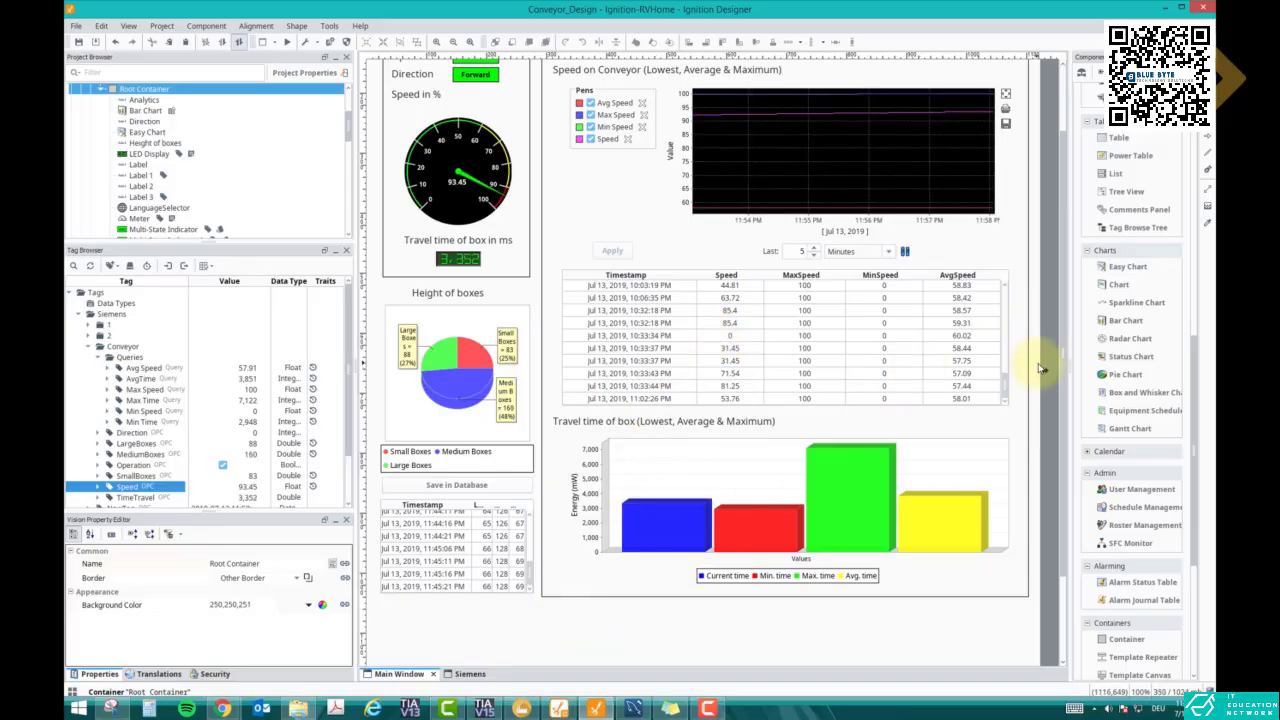
scroll(1122, 384, "up", 10)
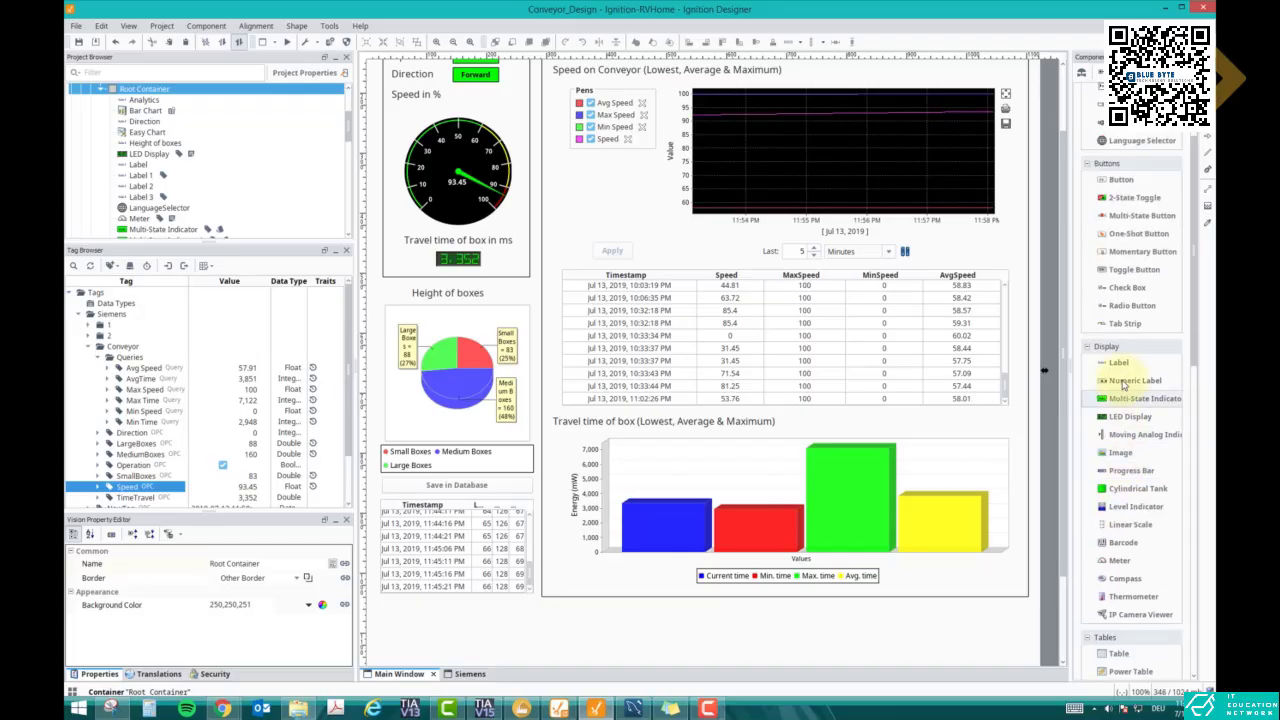
scroll(1122, 384, "up", 3)
left_click_drag(1120, 296, 930, 424)
key("ctrl+j")
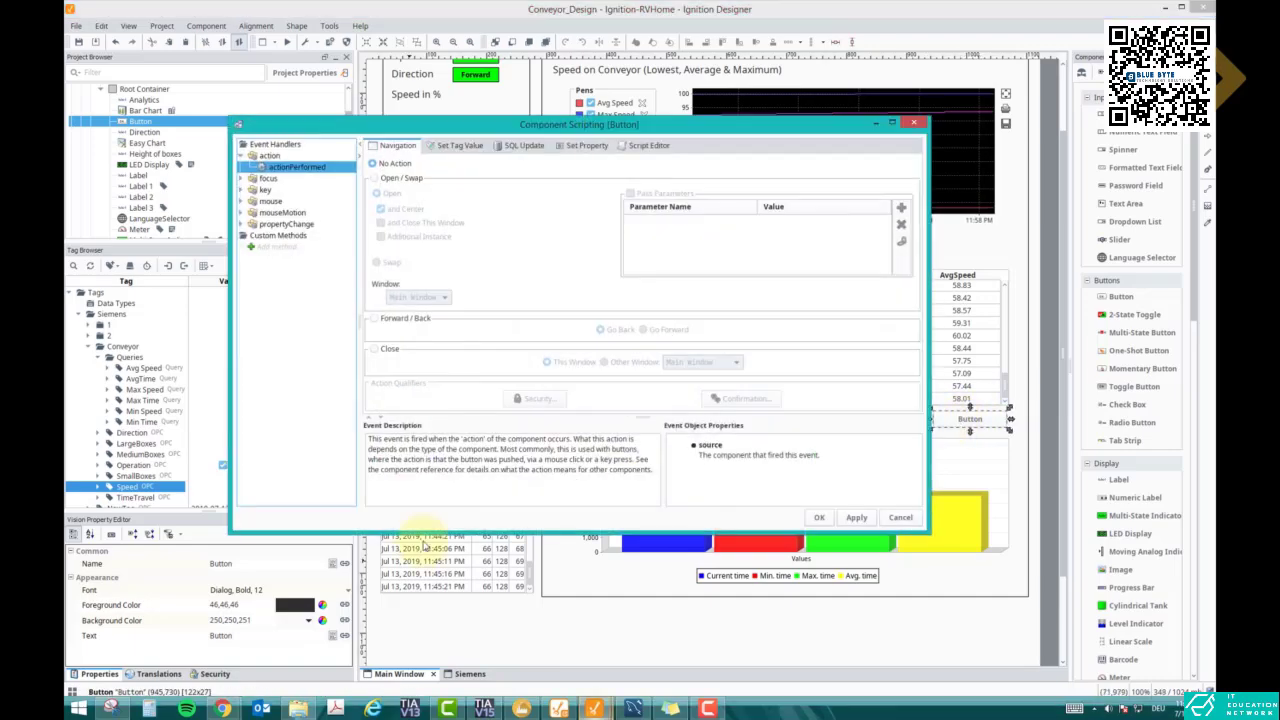
left_click(900, 517)
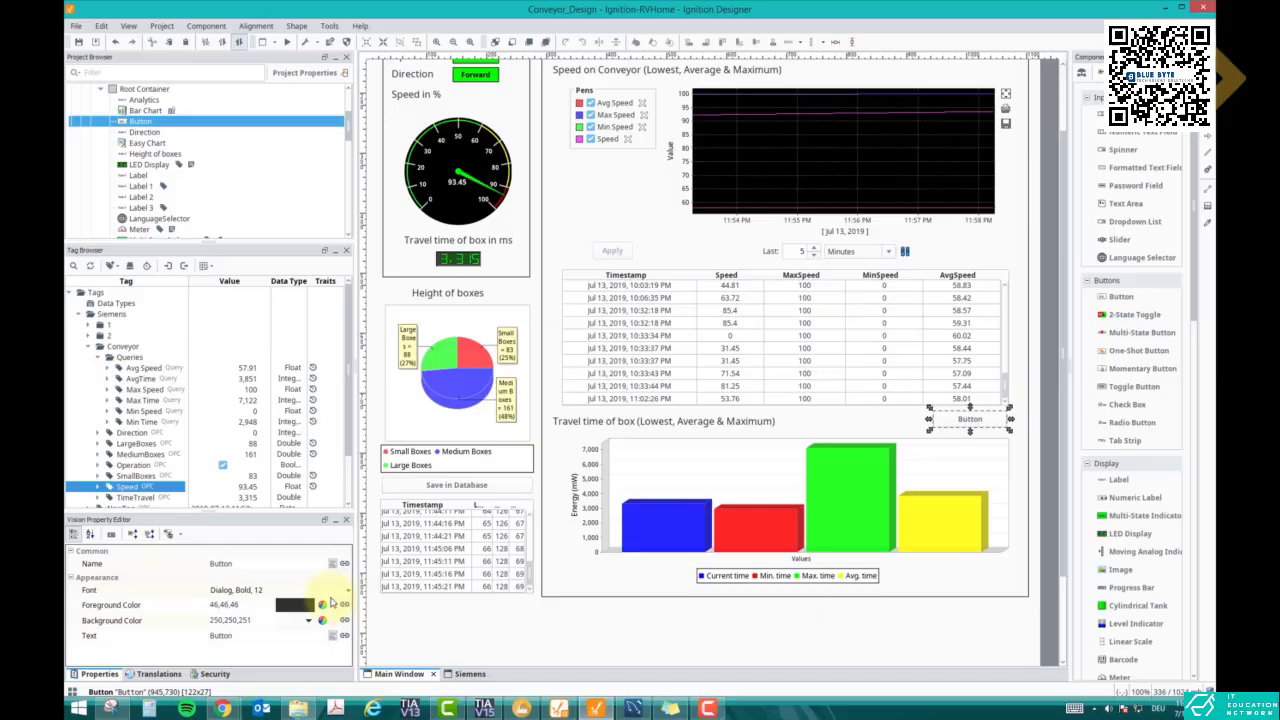
Set both the text and the name of the new button to Delete Database.
left_click(265, 637)
type("Delete ")
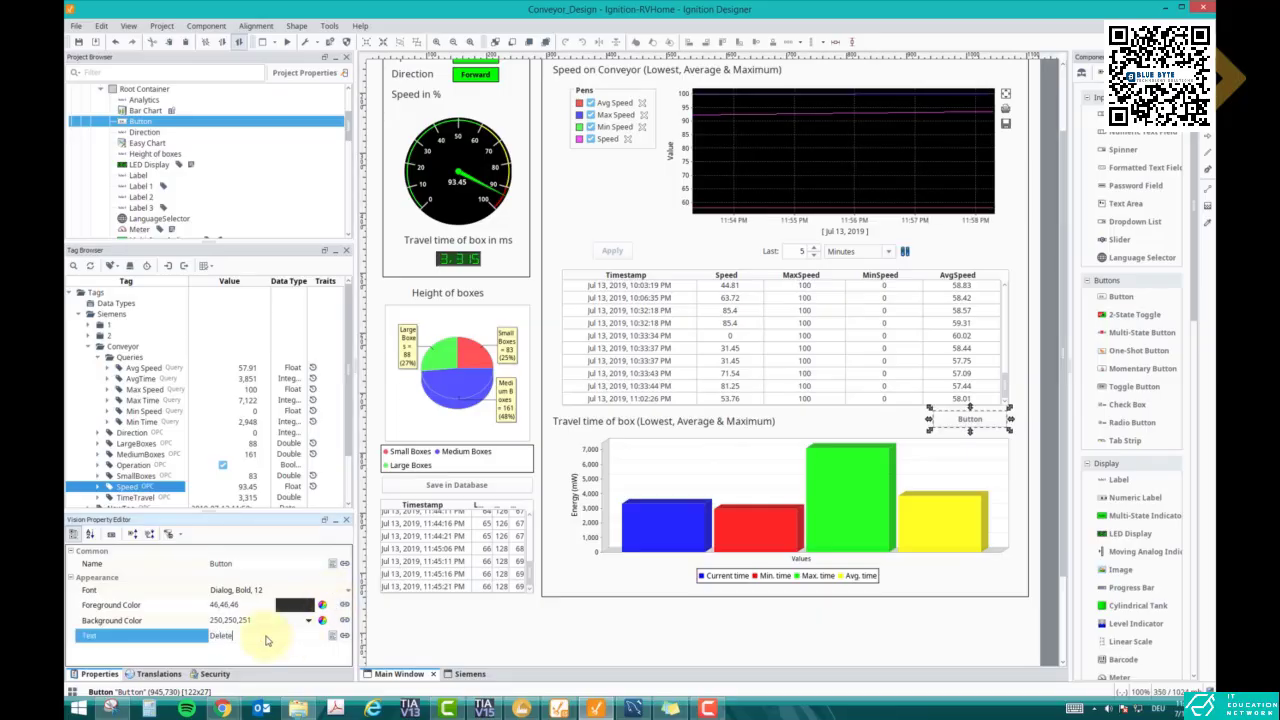
type("Database")
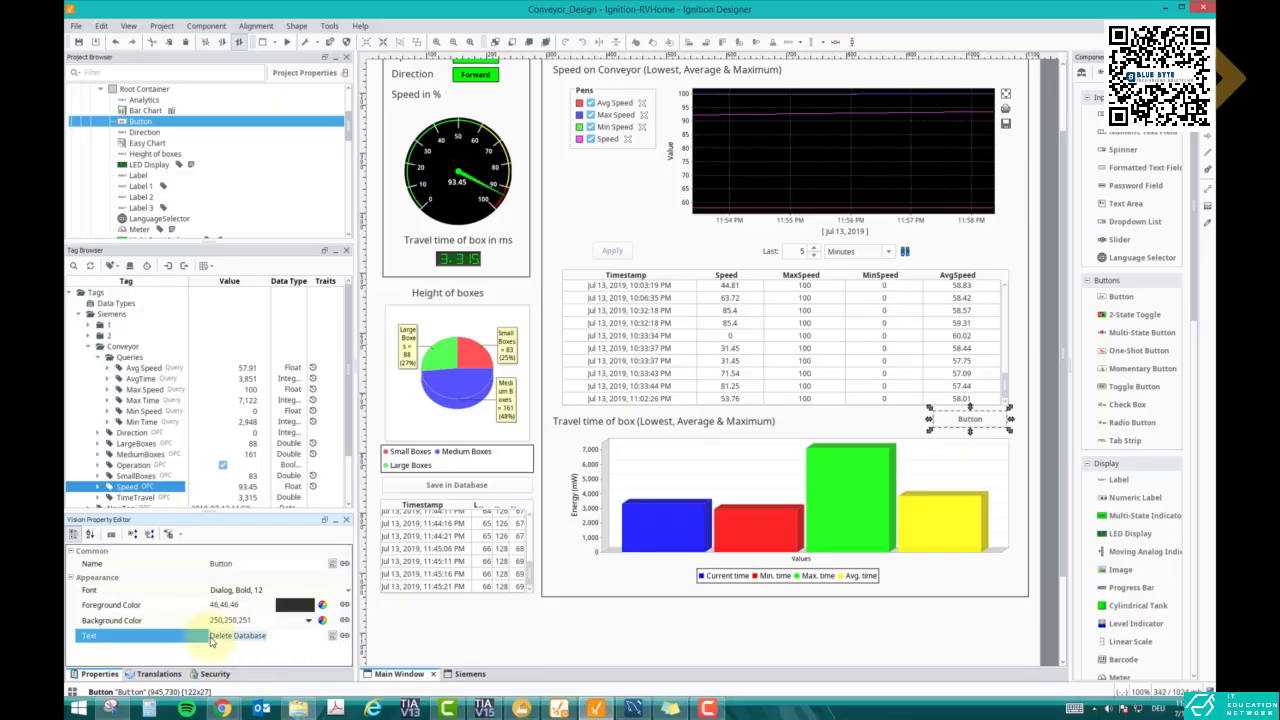
left_click(236, 566)
key("ctrl+a")
type("Delete Database")
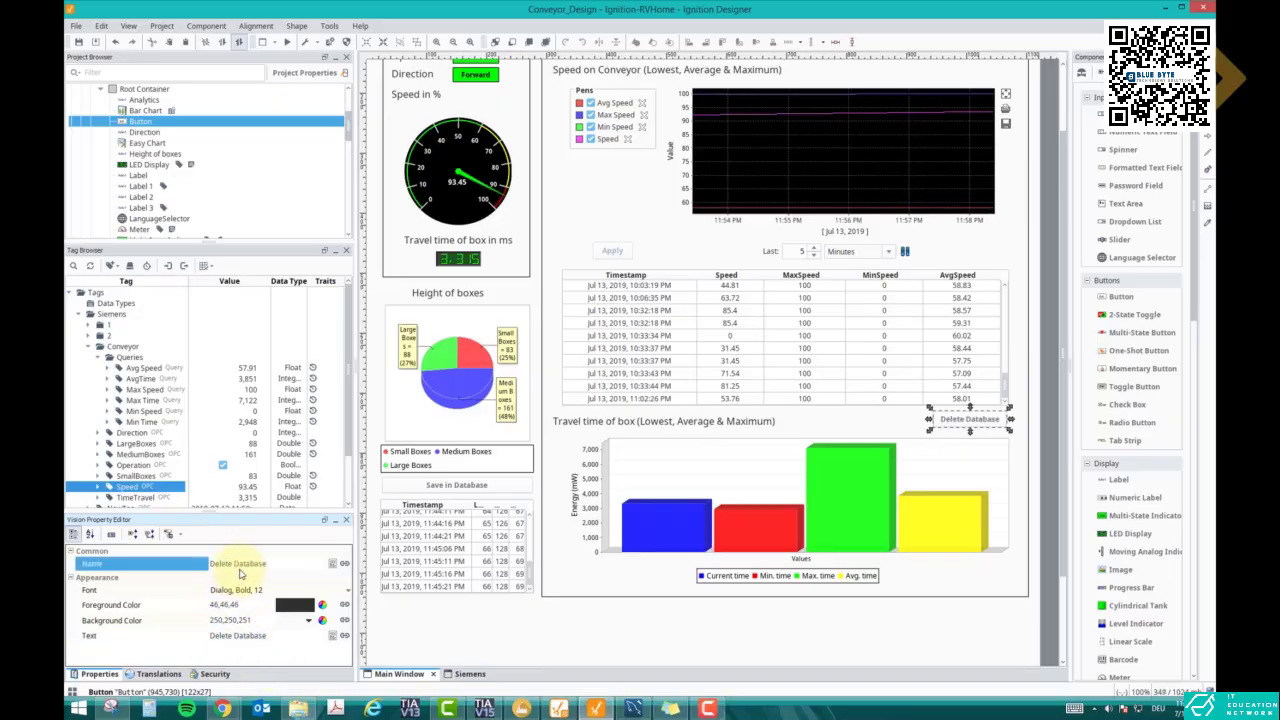
key("Return")
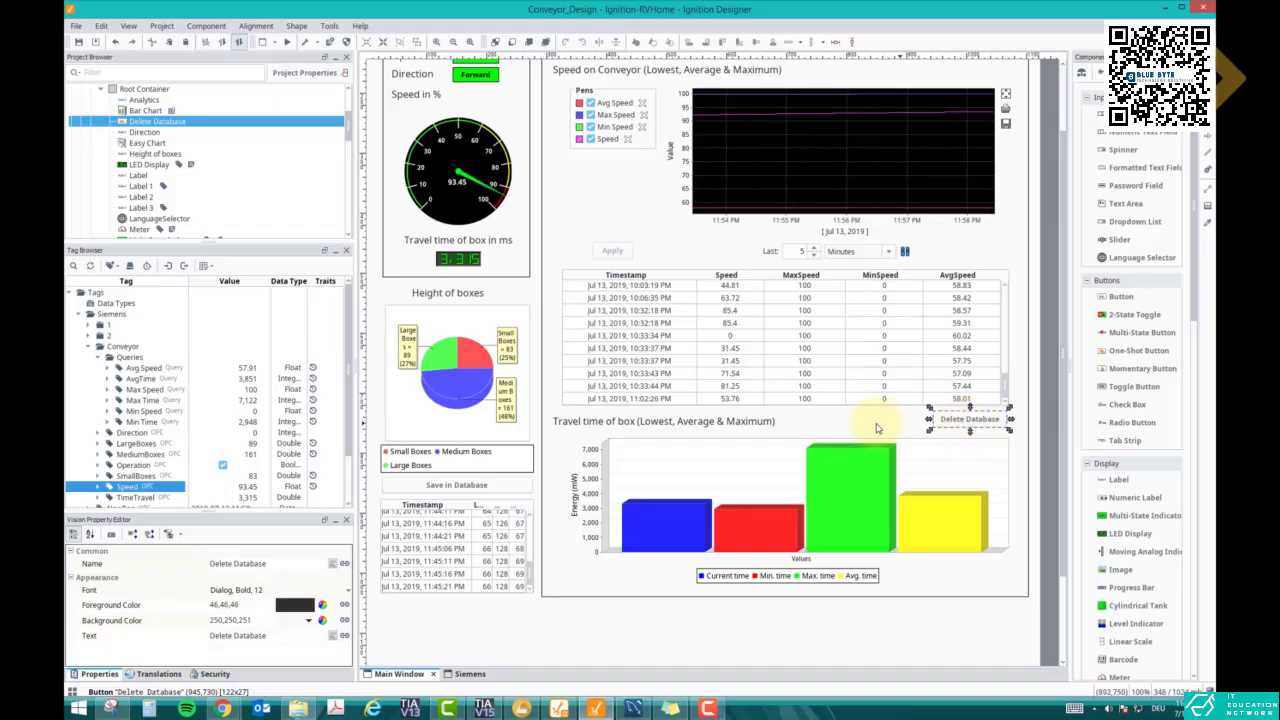
Duplicate the Delete Database button and fit the copy directly below the box count table, matching the table's width.
key("ctrl+v")
left_click(456, 616)
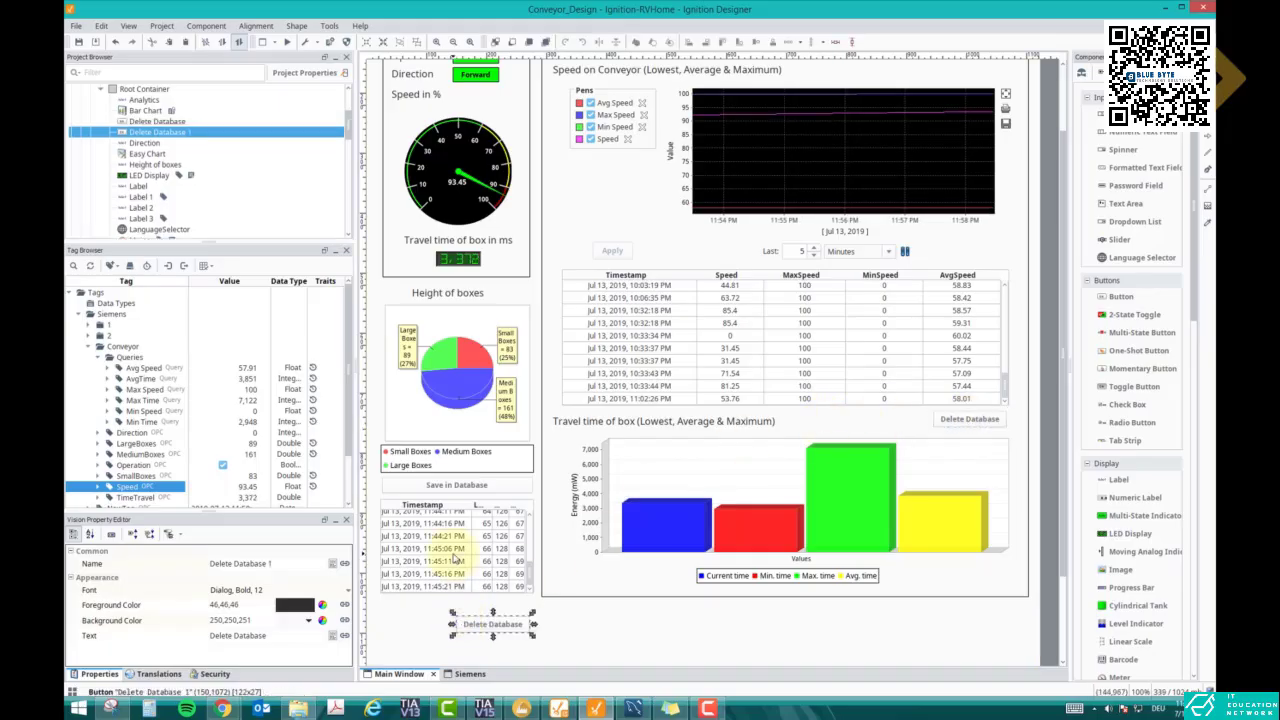
left_click_drag(470, 630, 538, 610)
left_click(560, 612)
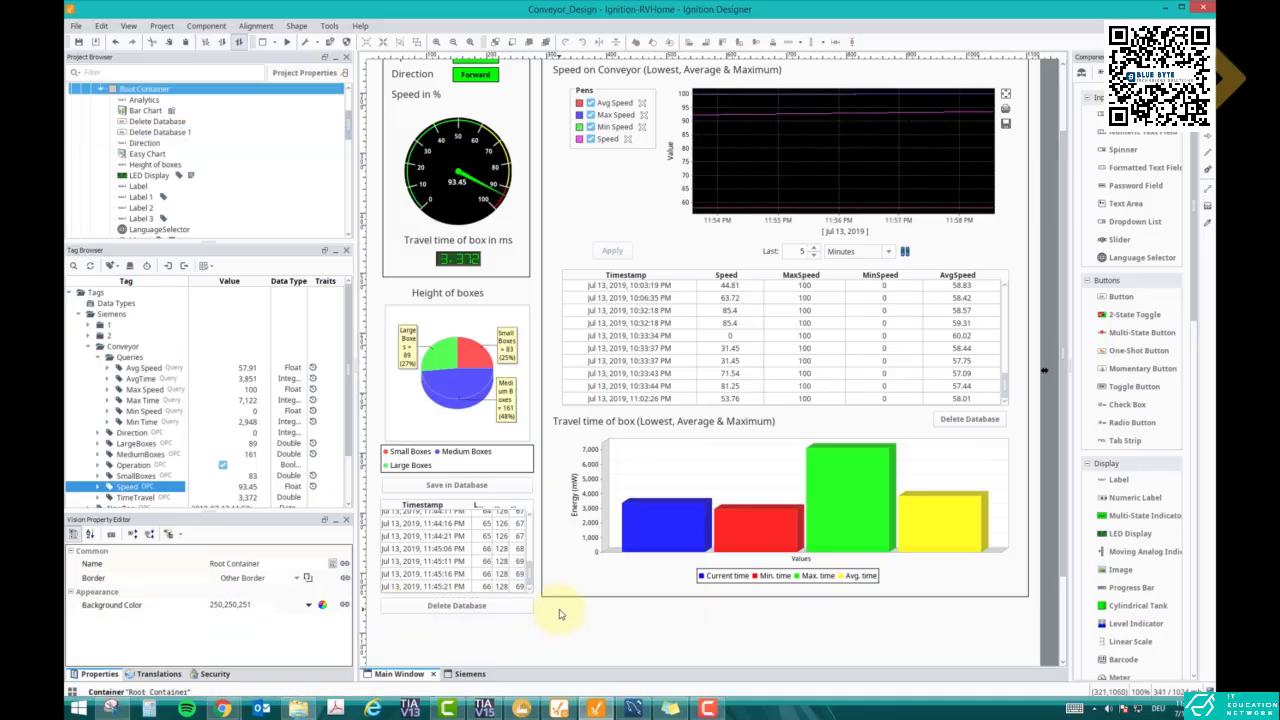
left_click(977, 424)
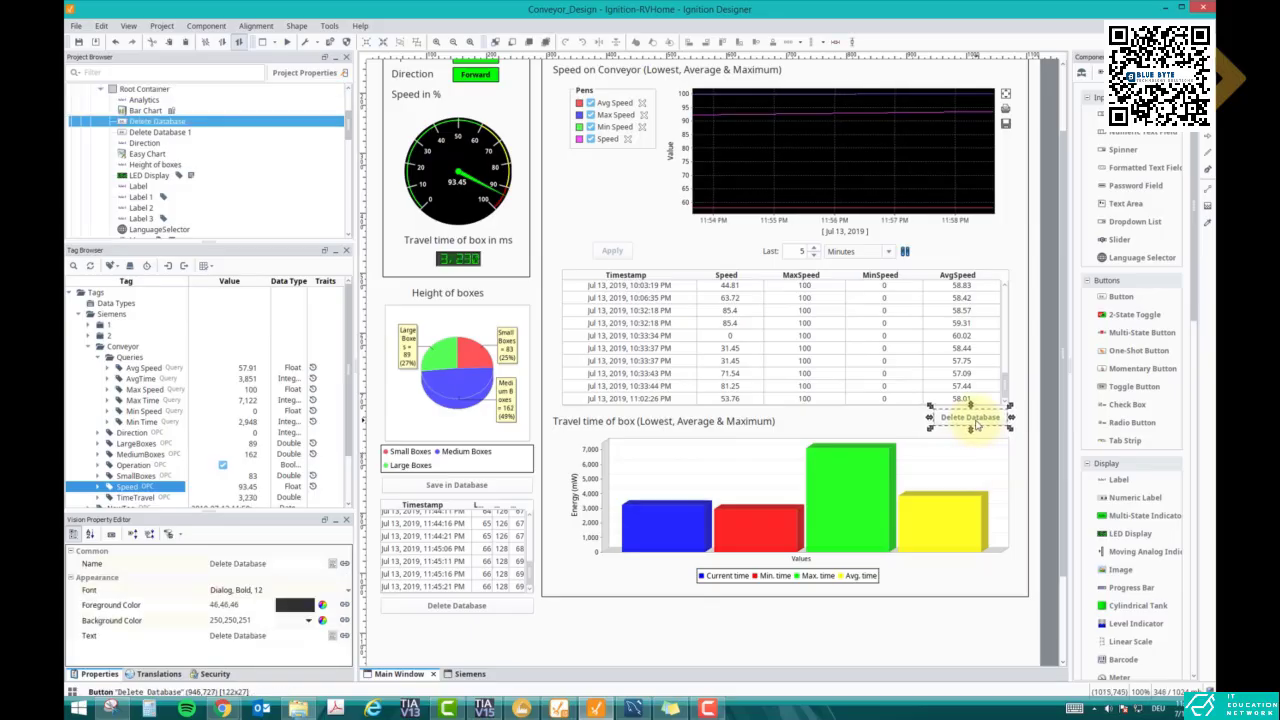
right_click(977, 424)
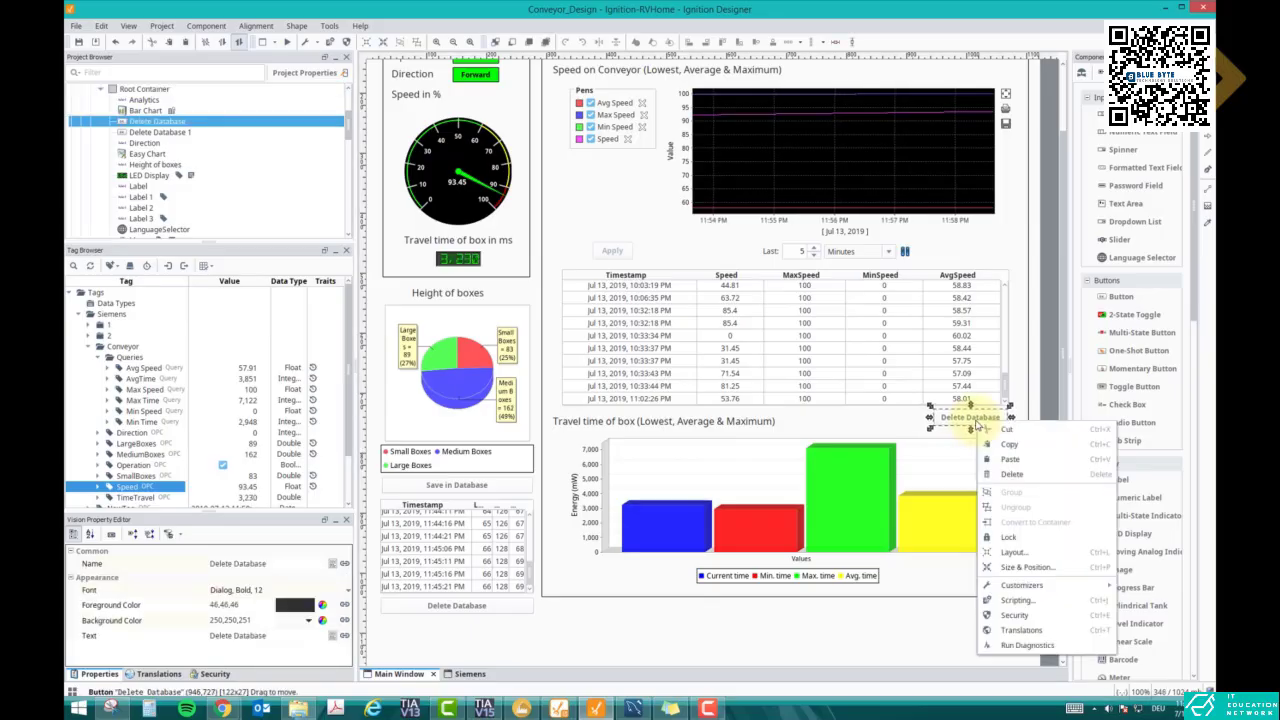
left_click(1017, 600)
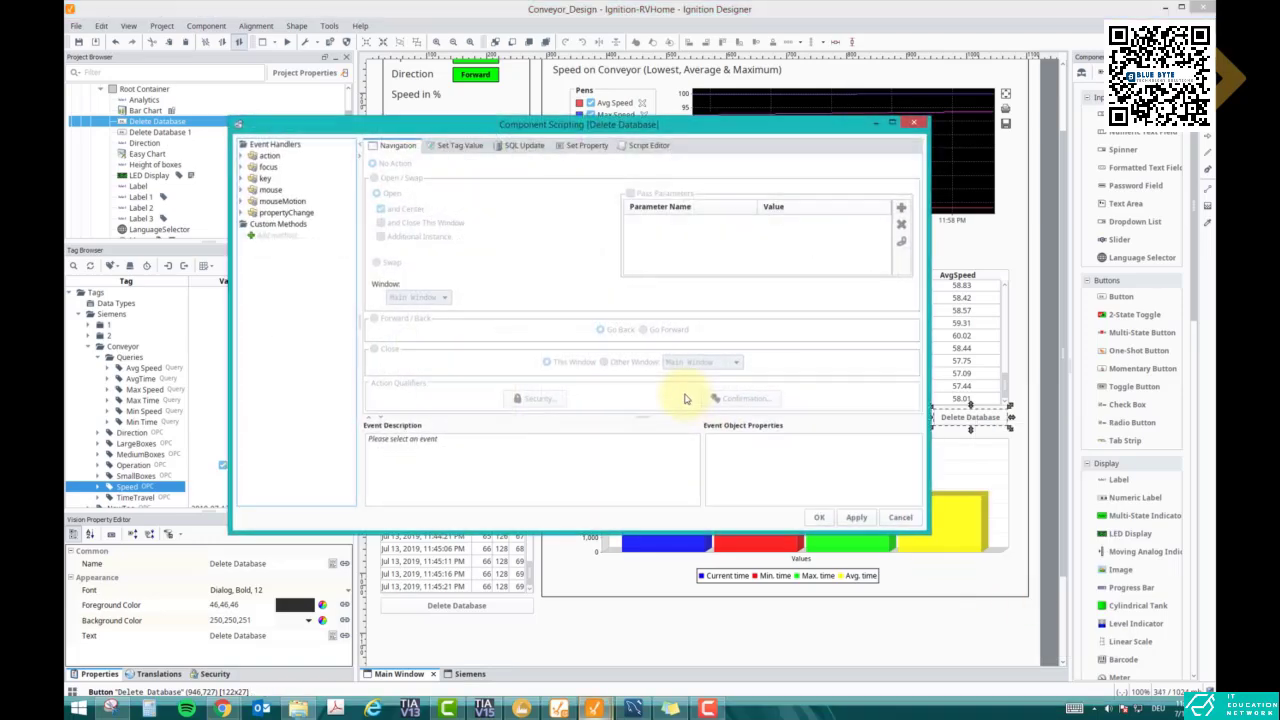
left_click(242, 213)
left_click(292, 224)
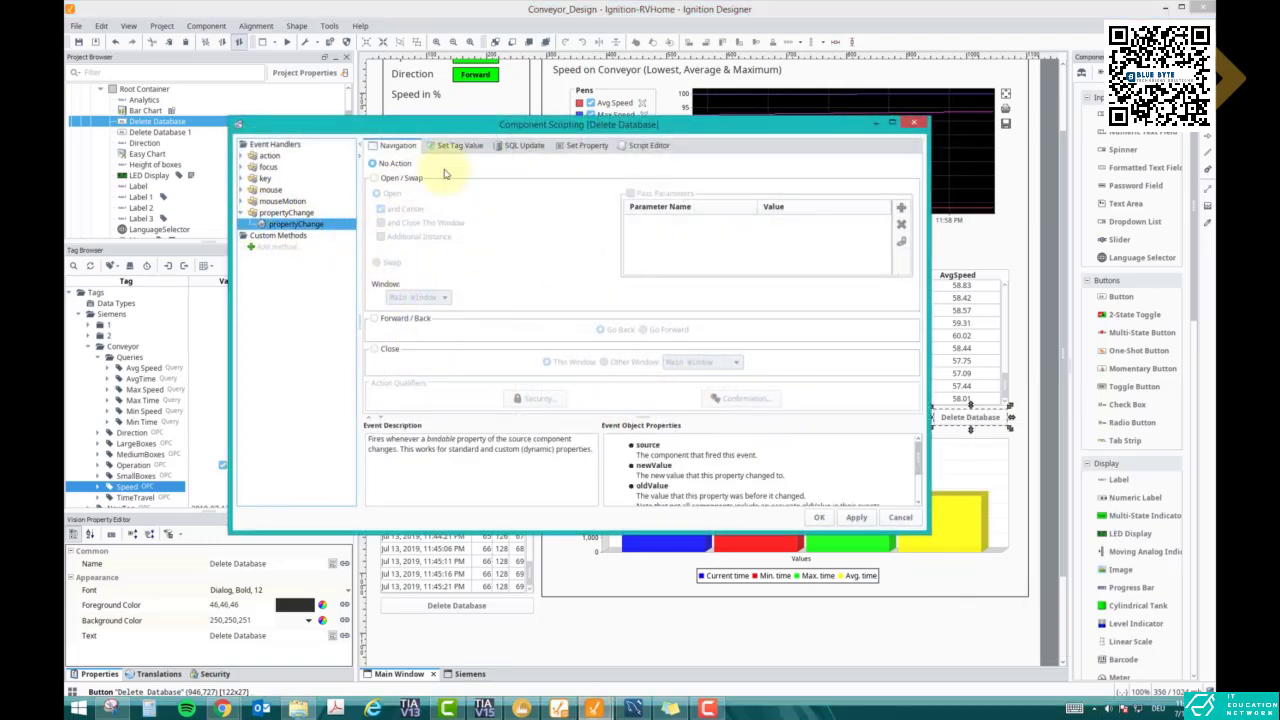
left_click(626, 147)
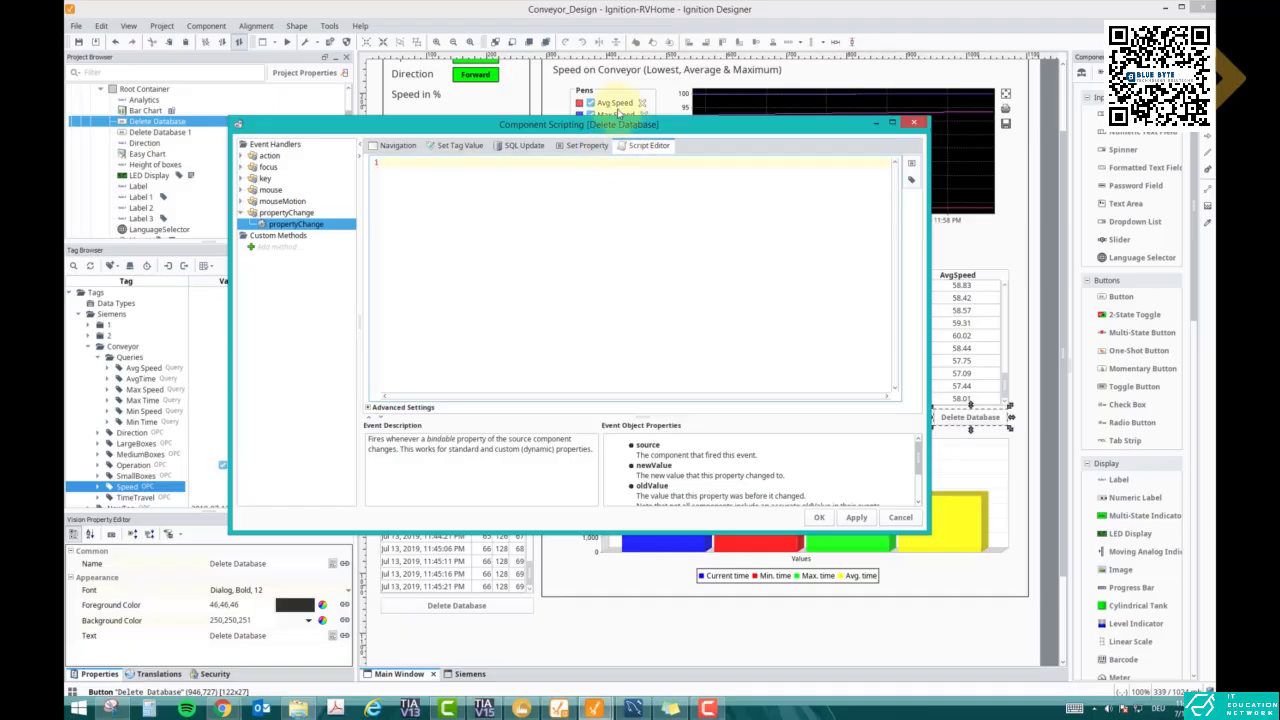
left_click_drag(628, 126, 570, 76)
left_click(857, 74)
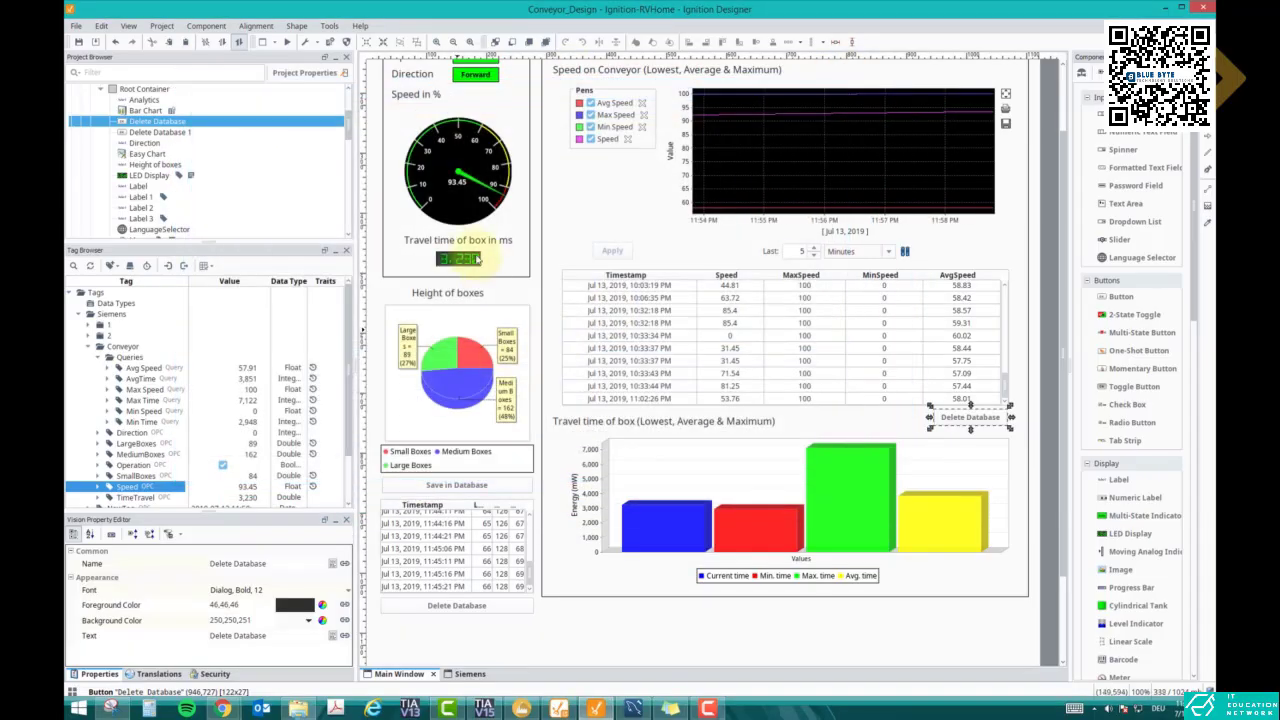
Copy the query, args and runPrepUpdate lines from the Meter's propertyChange script, leaving that script unmodified.
left_click(466, 197)
right_click(466, 197)
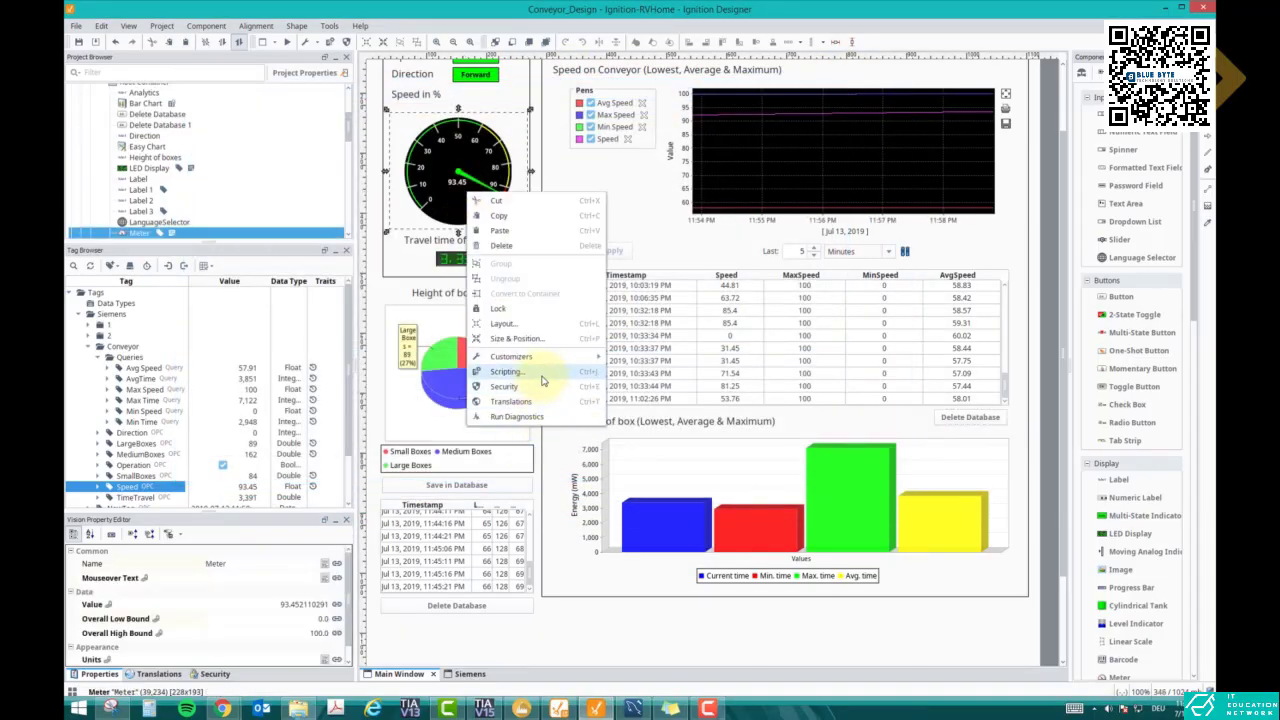
left_click(506, 371)
left_click(517, 209)
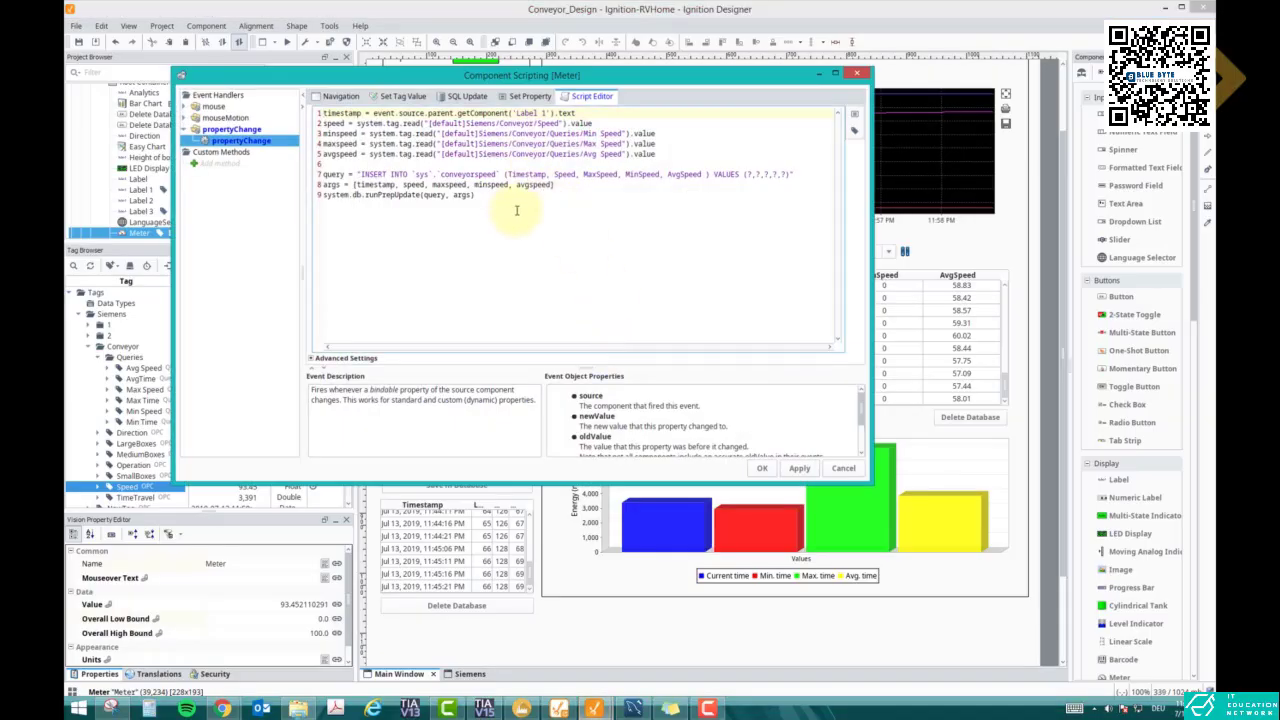
key("ctrl+a")
left_click(382, 209)
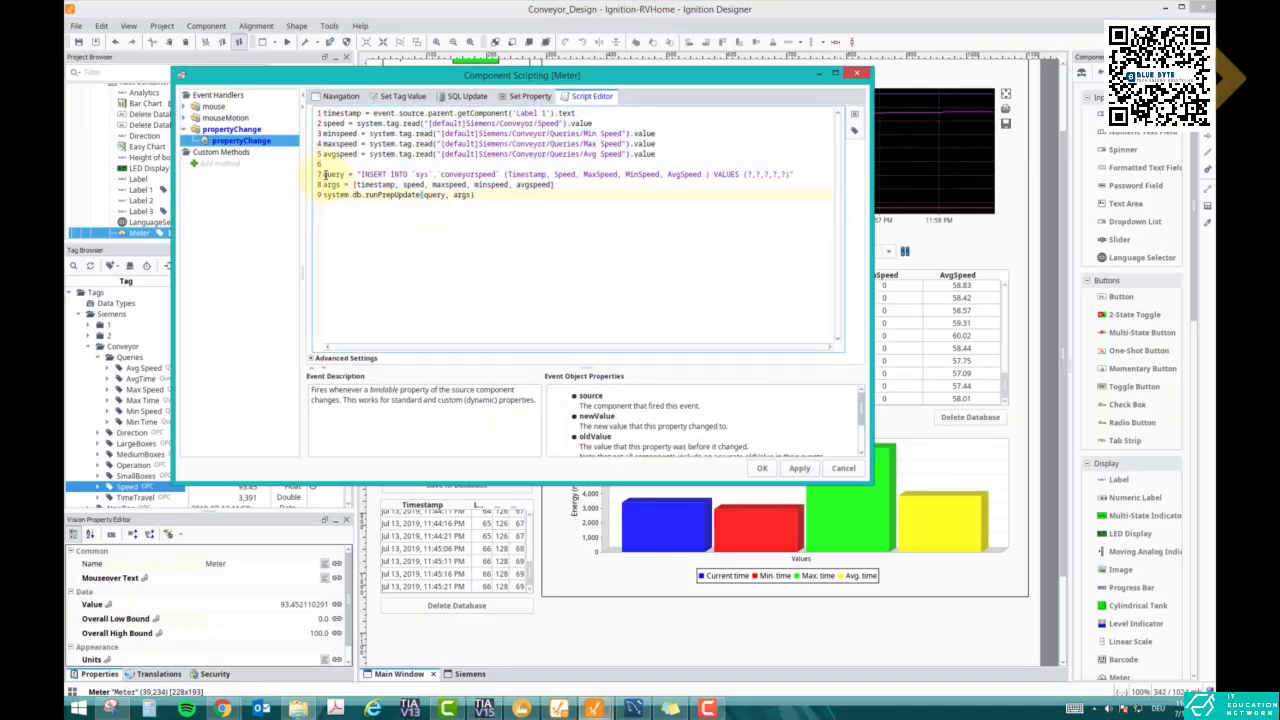
left_click_drag(325, 175, 498, 205)
key("ctrl+c")
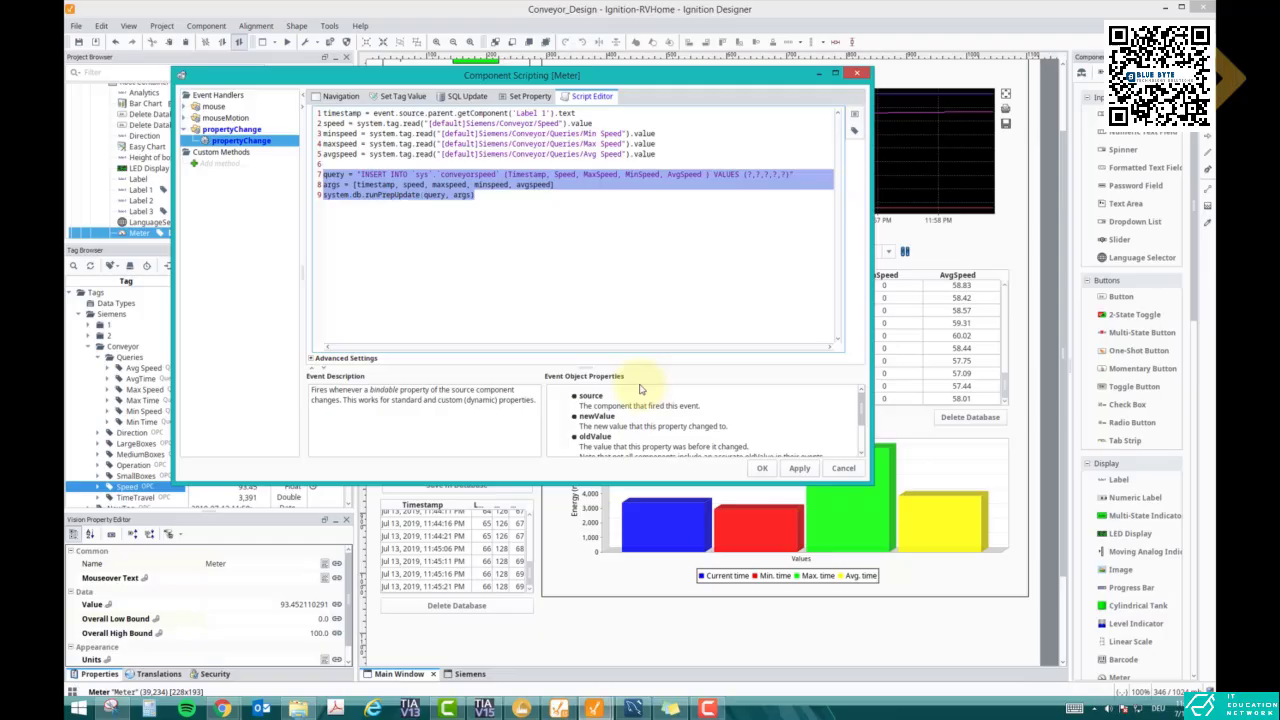
left_click(843, 468)
Paste the copied query lines into the propertyChange script of the Delete Database button below the speed table.
left_click(965, 418)
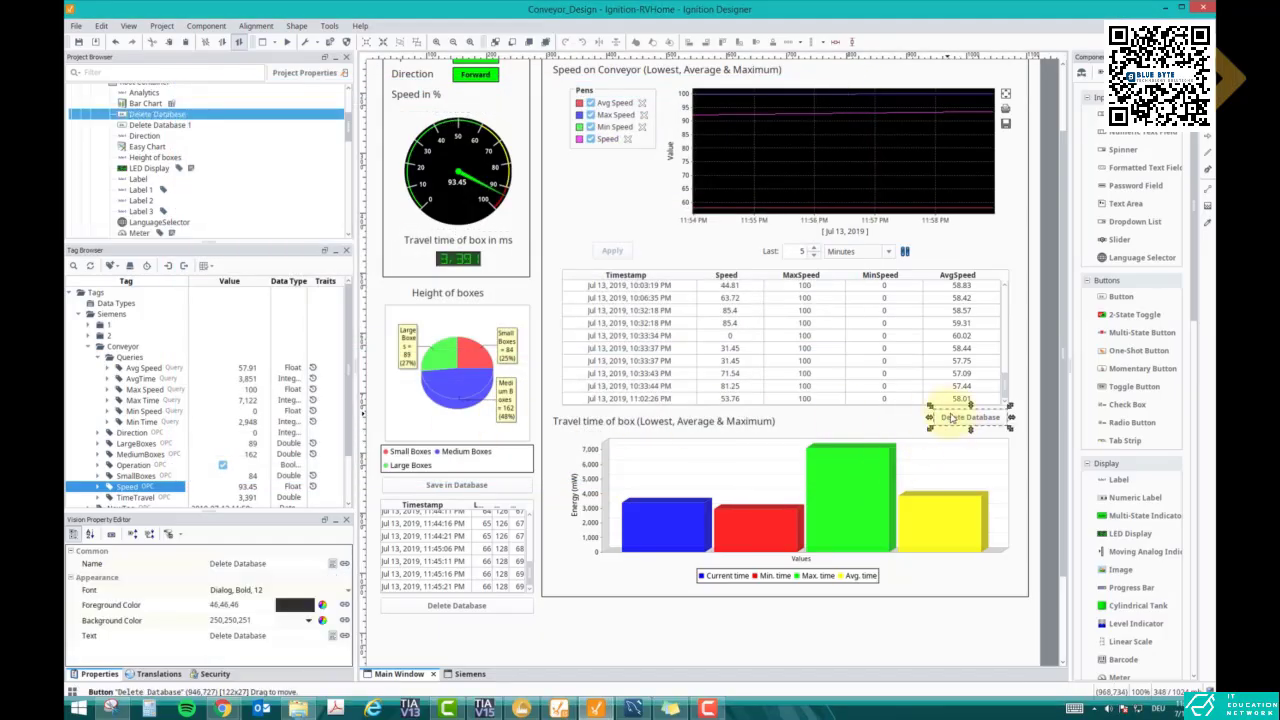
right_click(966, 422)
left_click(995, 600)
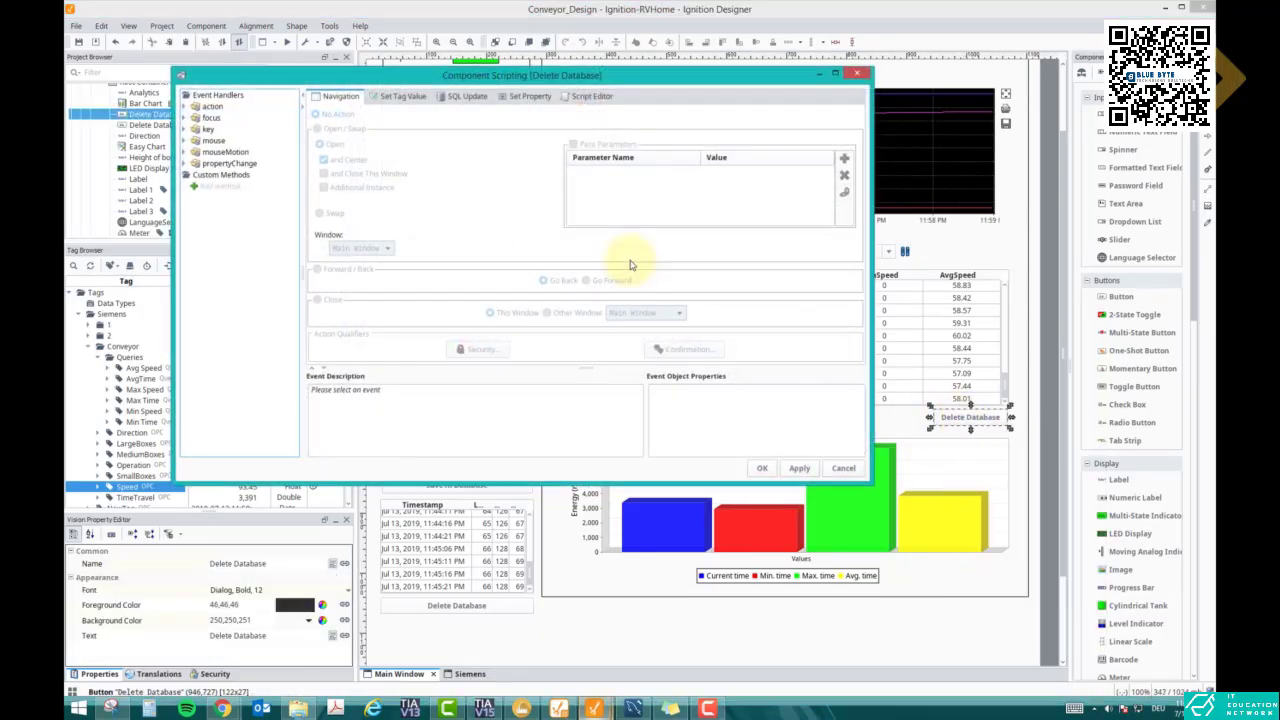
left_click(583, 96)
left_click(186, 163)
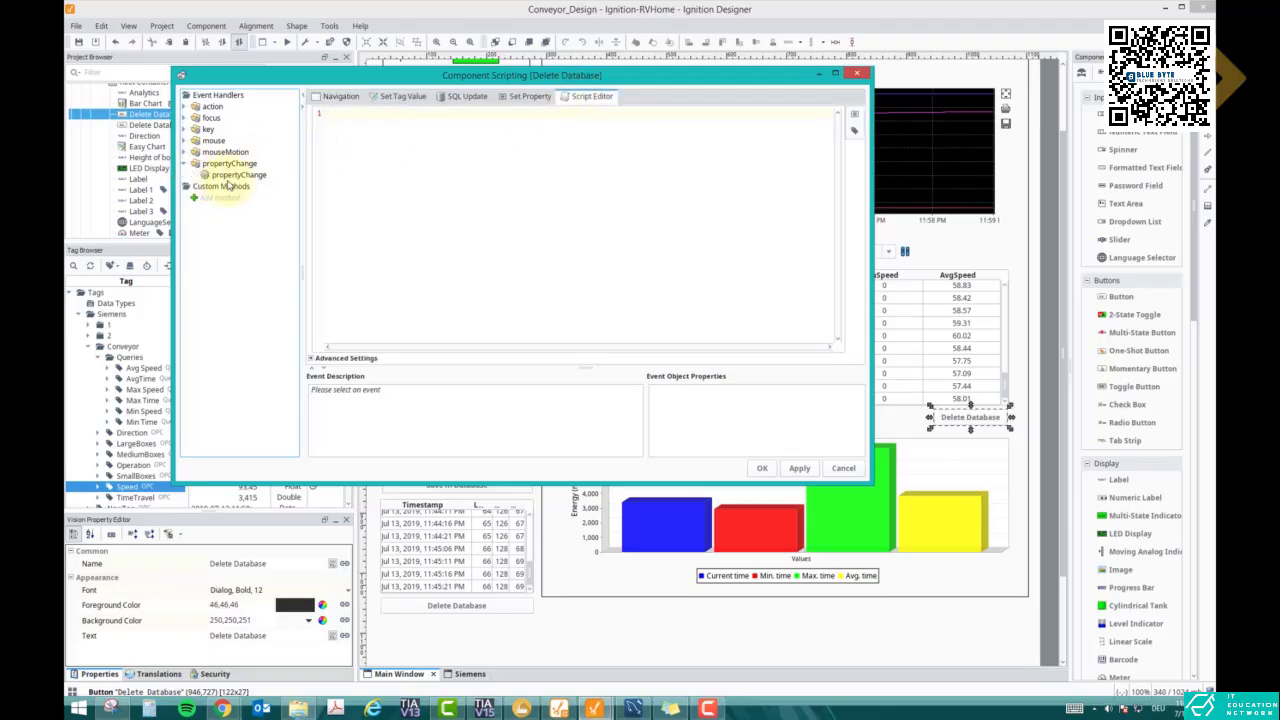
left_click(240, 174)
key("ctrl+v")
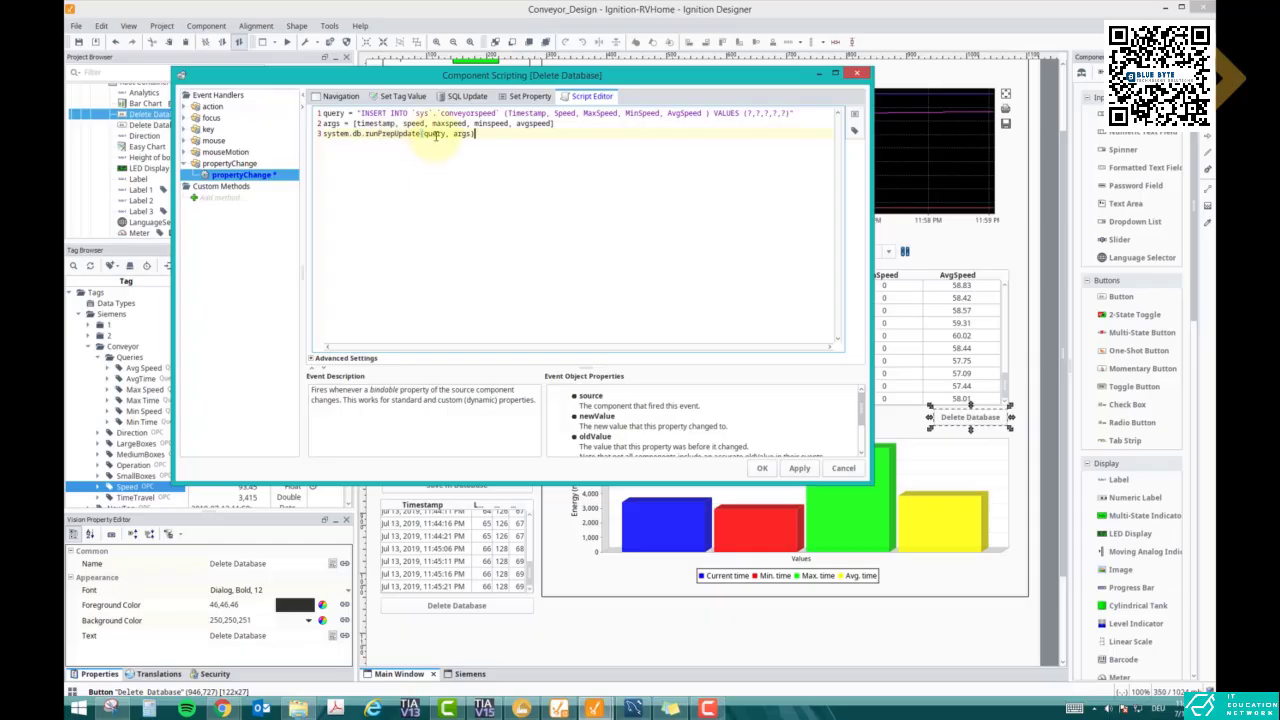
Remove the args line and the args parameter so the script calls system.db.runPrepUpdate(query).
left_click_drag(567, 125, 346, 124)
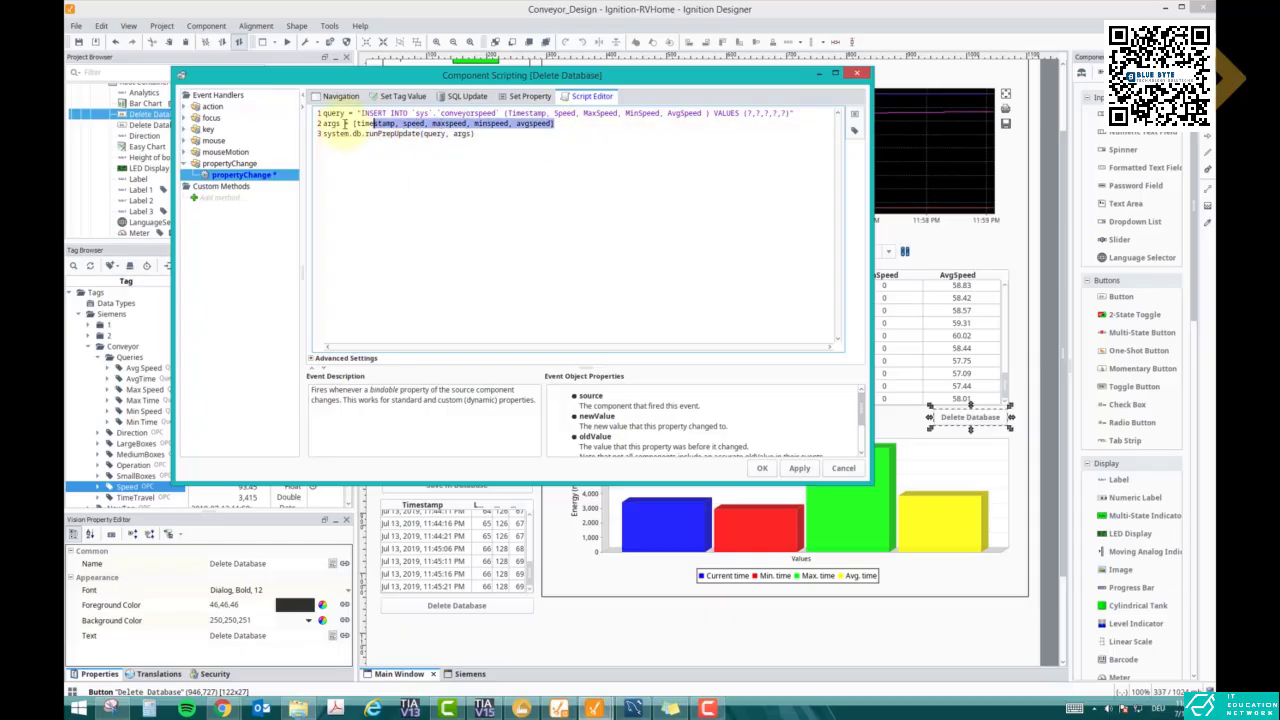
key("Delete")
key("BackSpace")
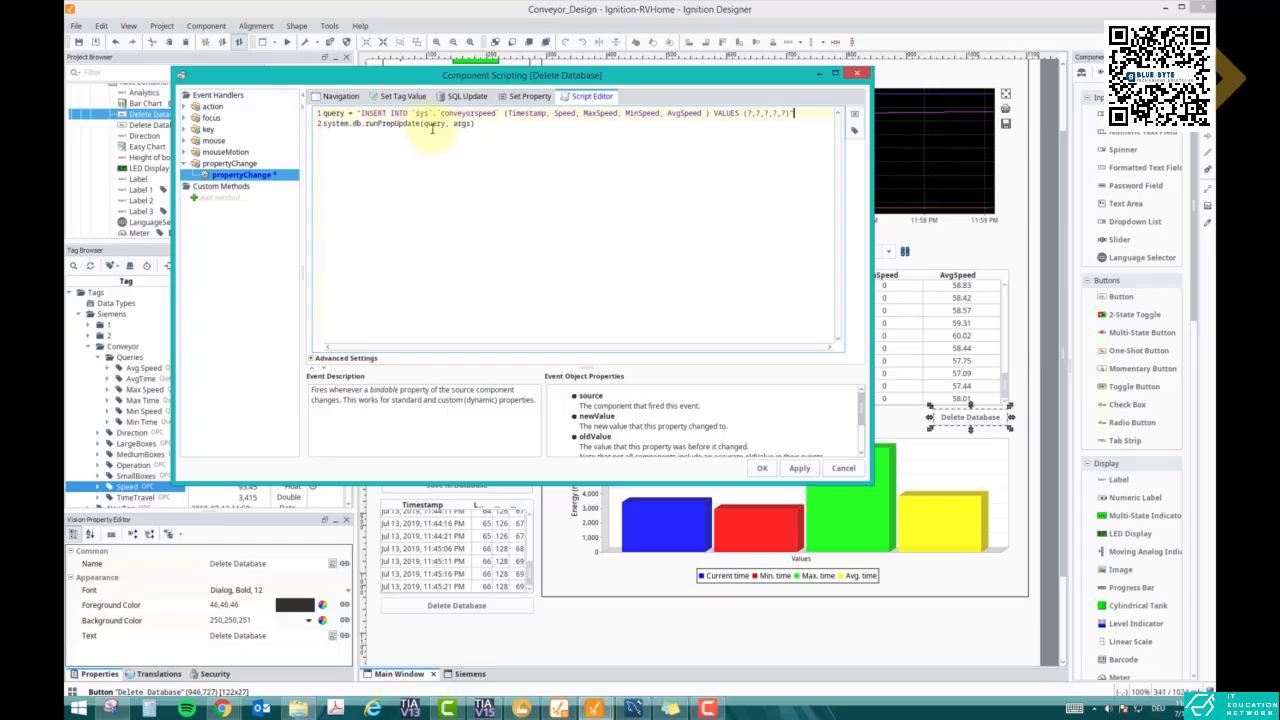
key("Delete")
key("Delete")
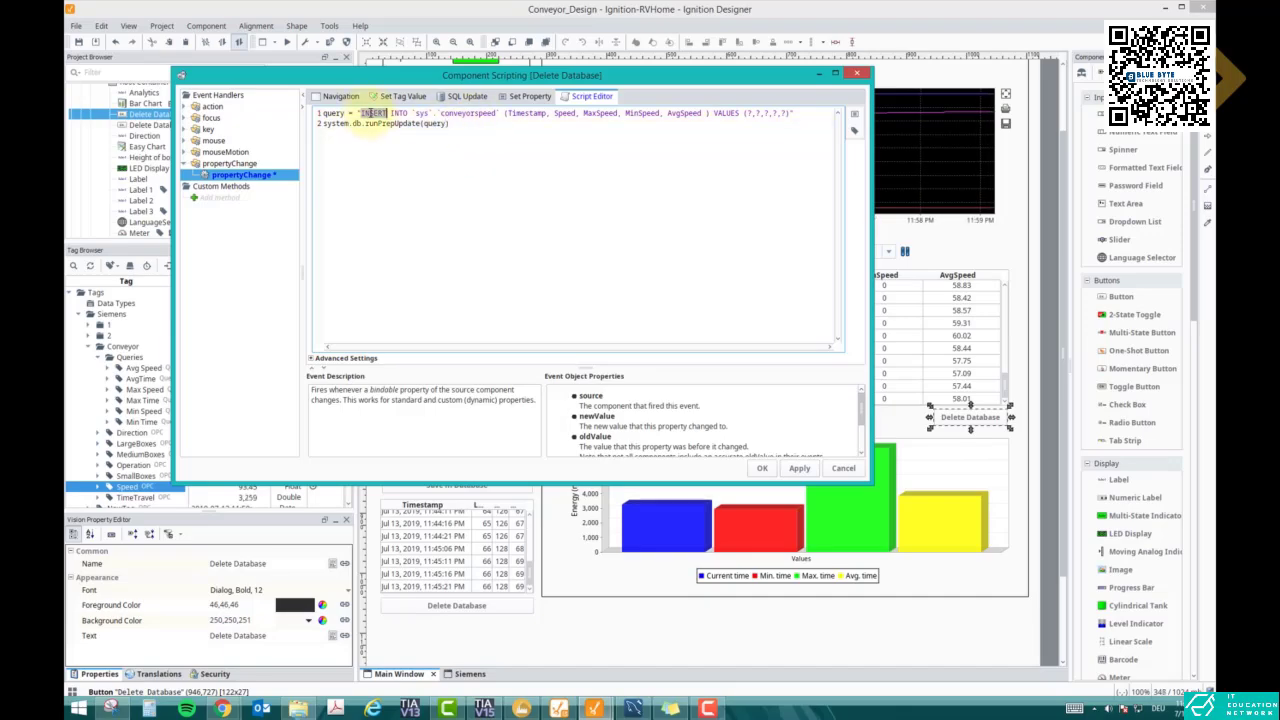
Replace INSERT INTO with DELETE FROM in the query string.
type("DELETE FROM")
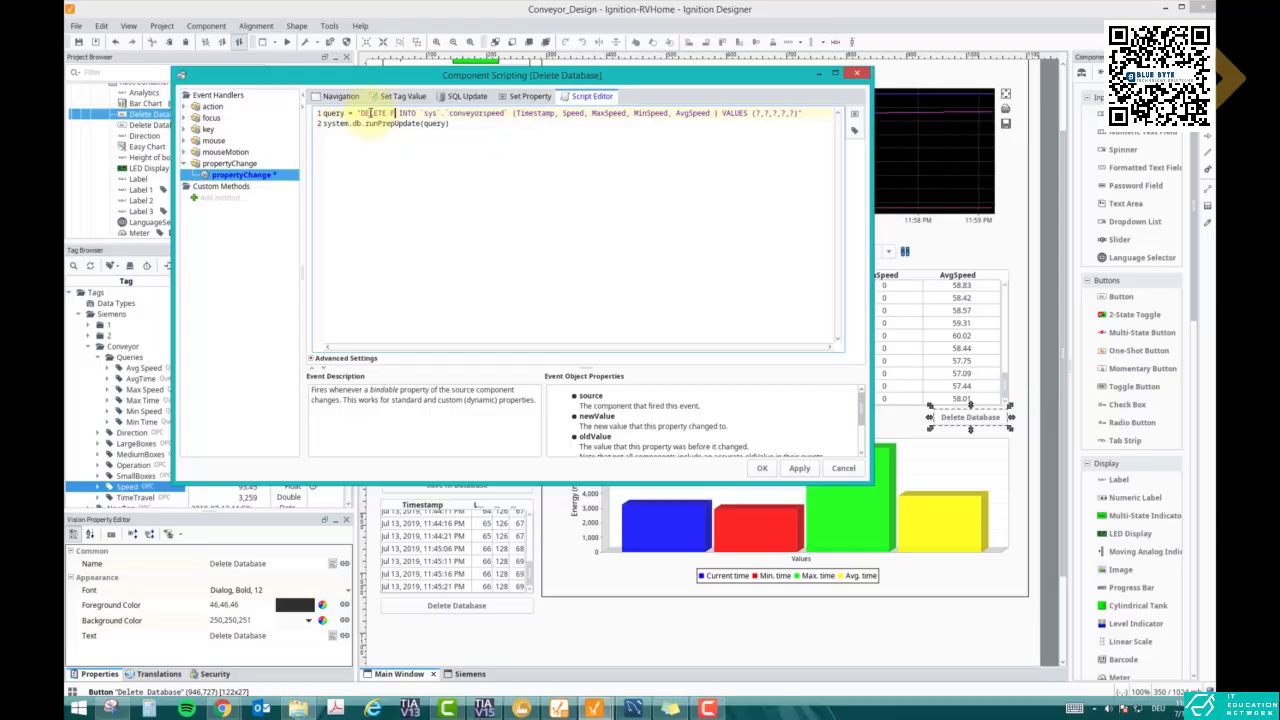
key("Delete")
key("Delete")
key("Delete")
key("Delete")
key("Delete")
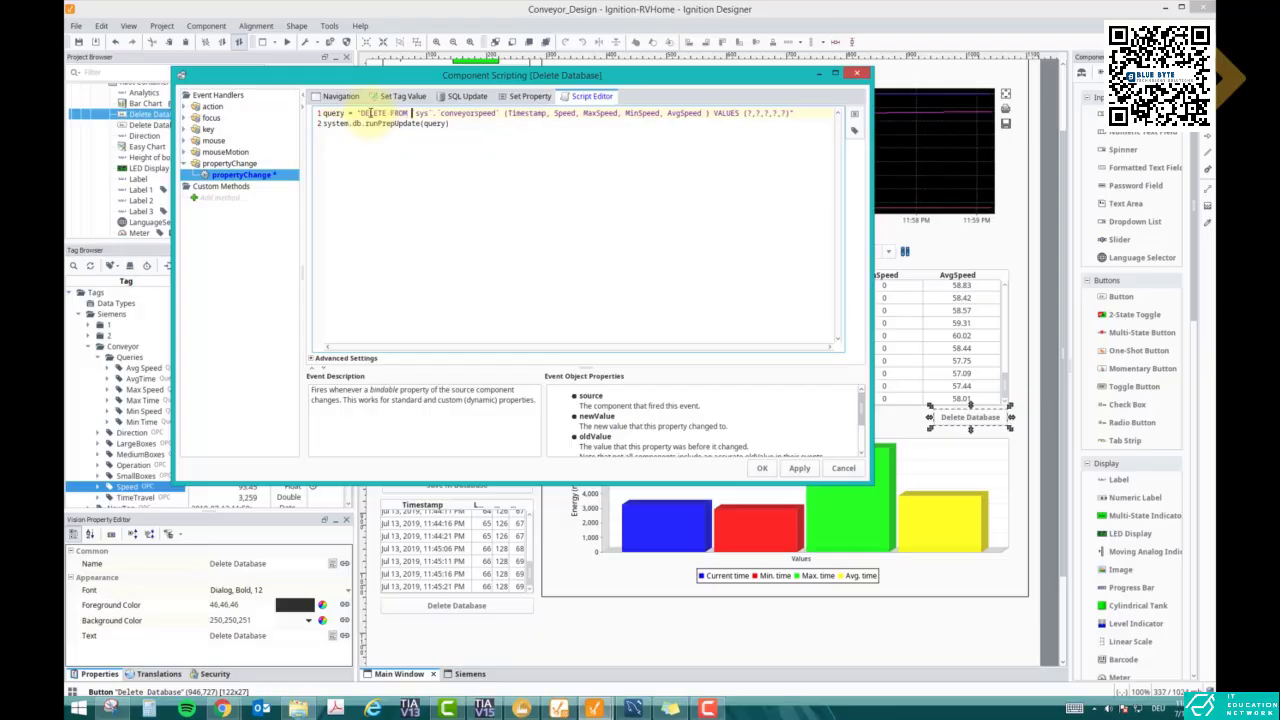
Strip the column list and VALUES clause so the query reads "DELETE FROM `sys`.`conveyorspeed`", and save the button's script.
key("Right")
key("Right")
key("Right")
key("Right")
key("Right")
key("Right")
key("Right")
key("Right")
key("Delete")
key("Delete")
key("Delete")
key("Delete")
key("Delete")
key("Delete")
key("Delete")
key("Delete")
key("Delete")
key("Delete")
key("Delete")
key("Delete")
key("Delete")
key("Delete")
key("Delete")
key("Delete")
key("Delete")
key("Delete")
key("Delete")
key("Delete")
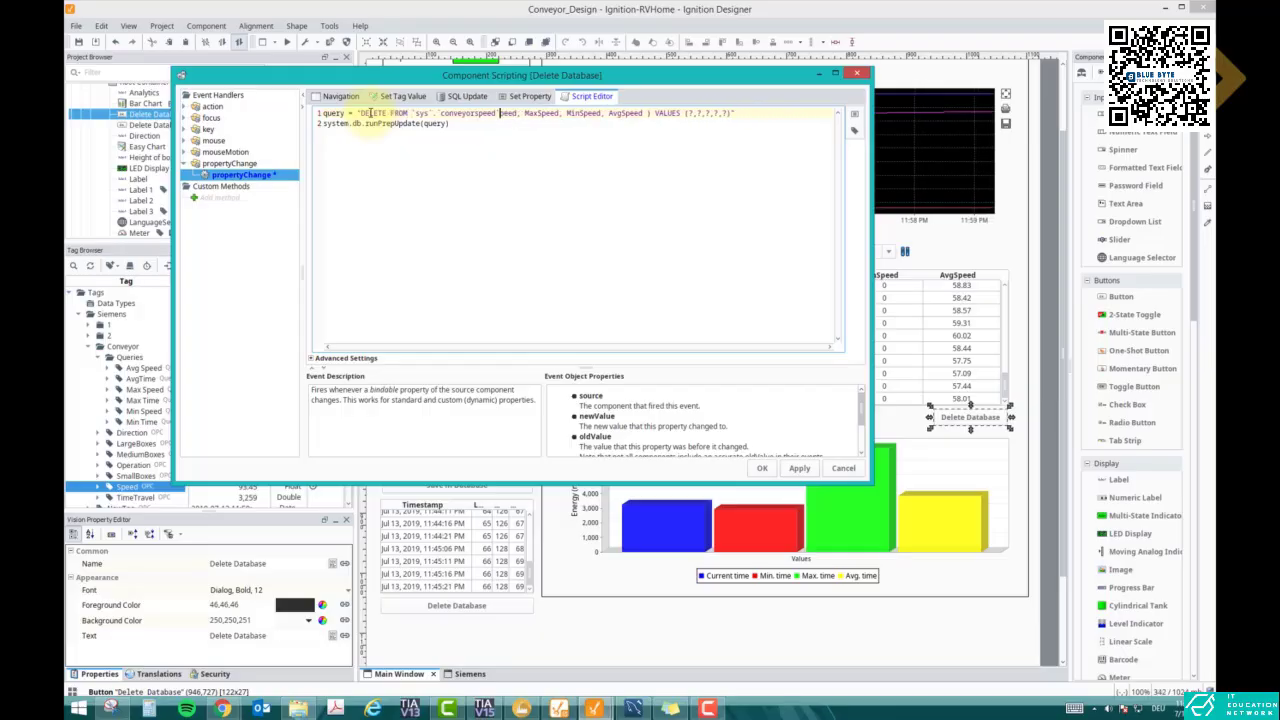
key("Delete")
key("Delete")
key("Delete")
key("Delete")
key("Delete")
key("Delete")
key("Delete")
key("Delete")
key("Delete")
key("Delete")
key("Delete")
key("Delete")
key("Delete")
key("Delete")
key("Delete")
key("Delete")
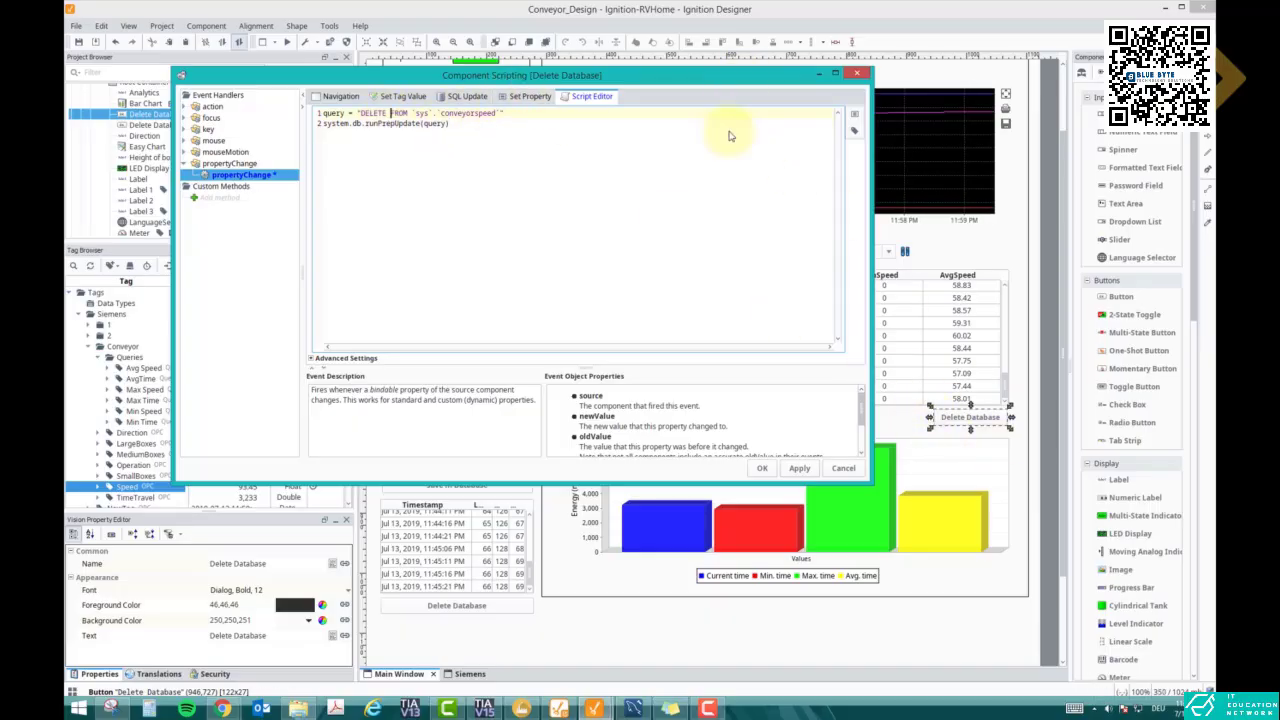
left_click_drag(745, 75, 719, 134)
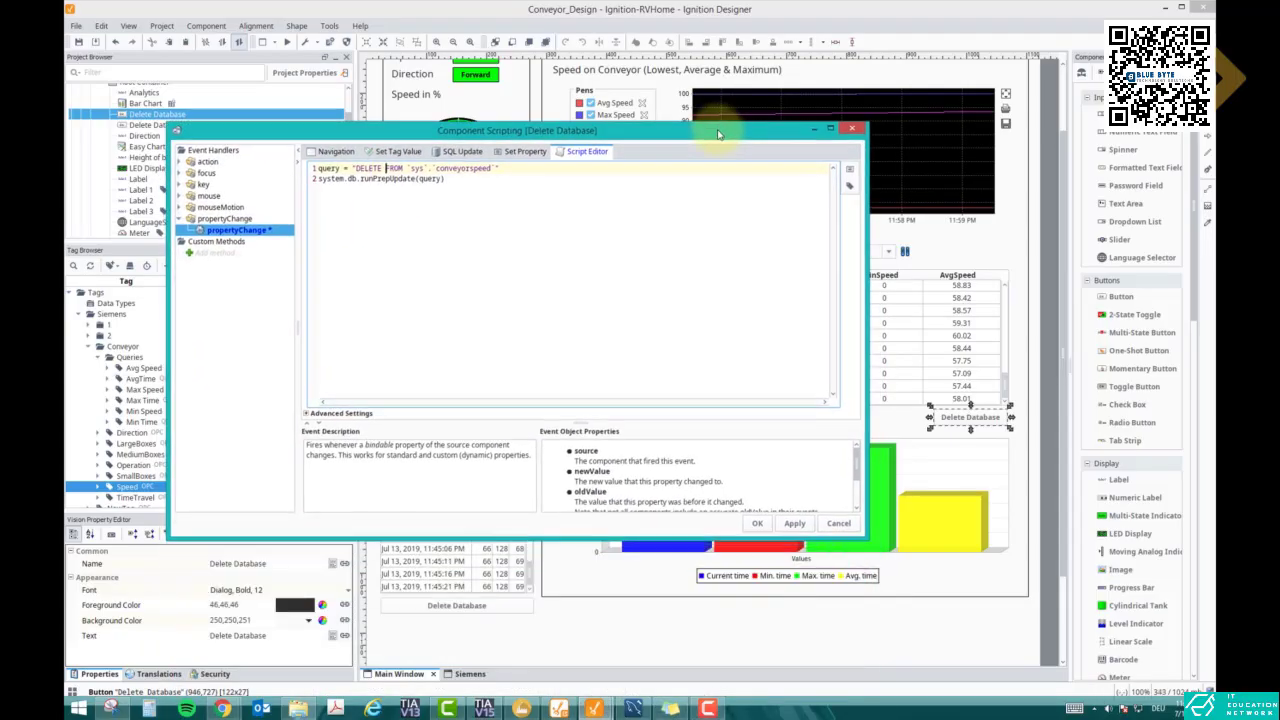
left_click(758, 525)
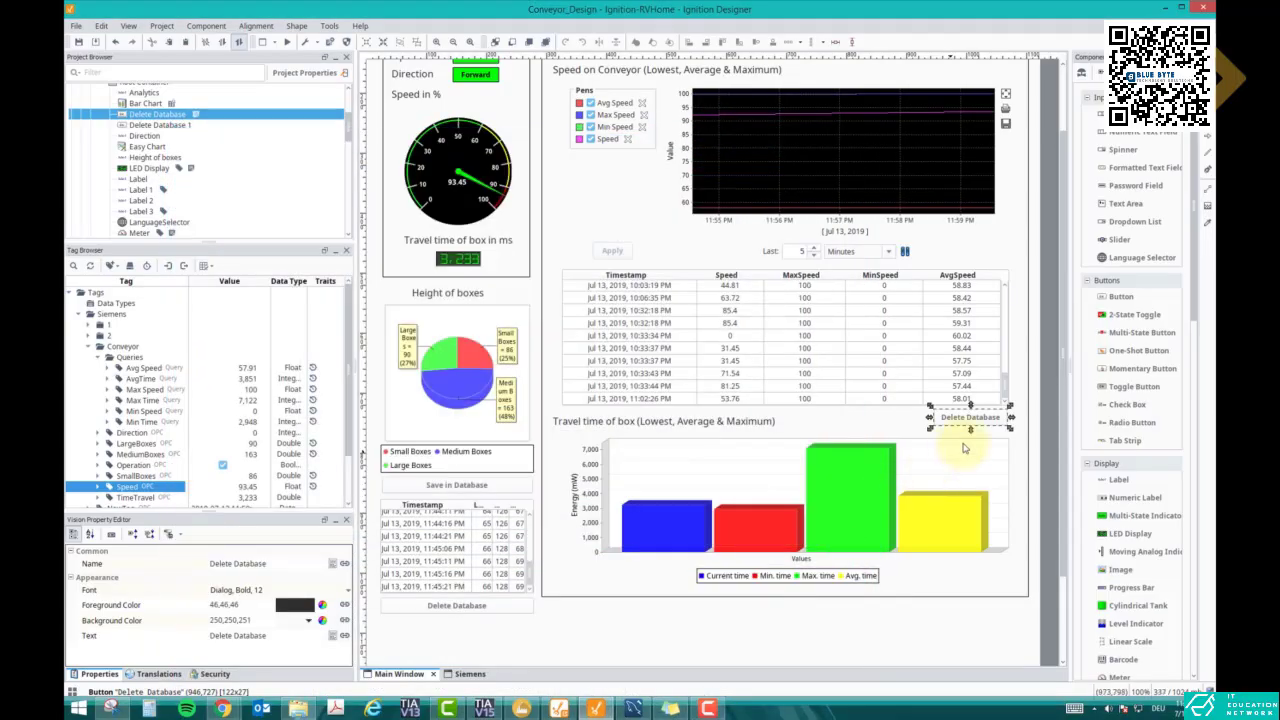
Run the Main Window in preview mode to test the Delete Database button's script.
right_click(958, 418)
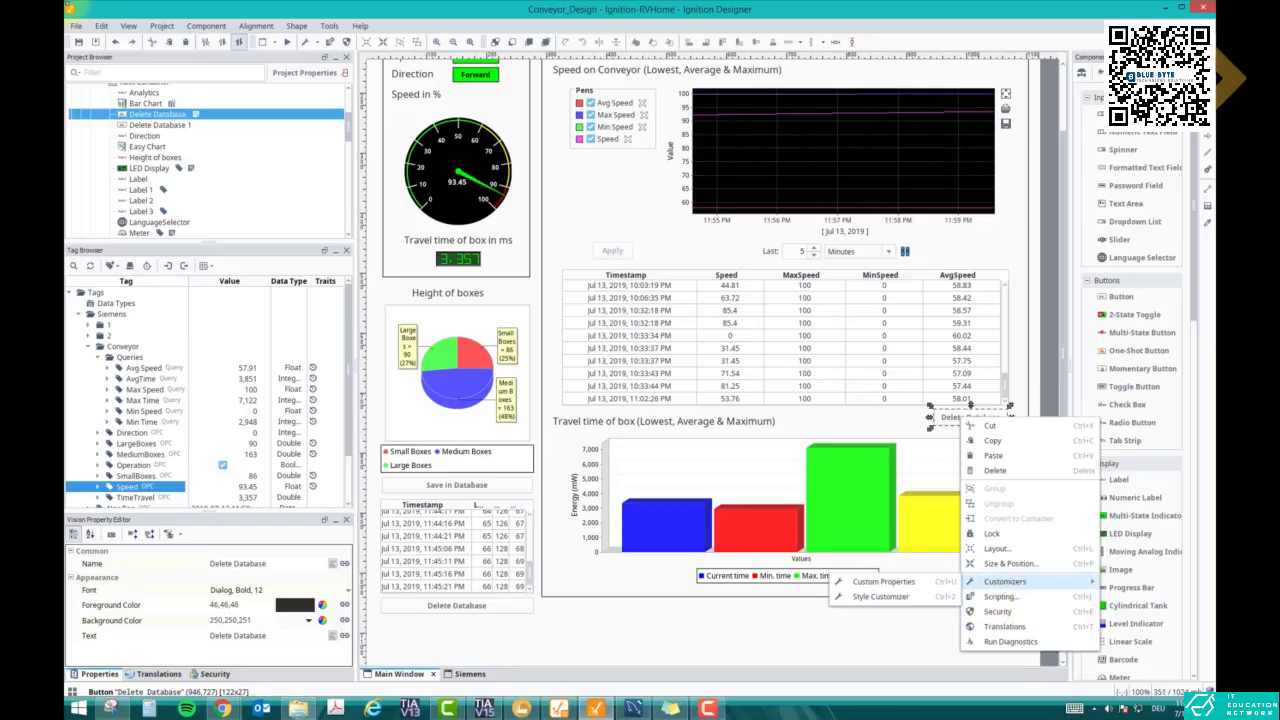
left_click(543, 295)
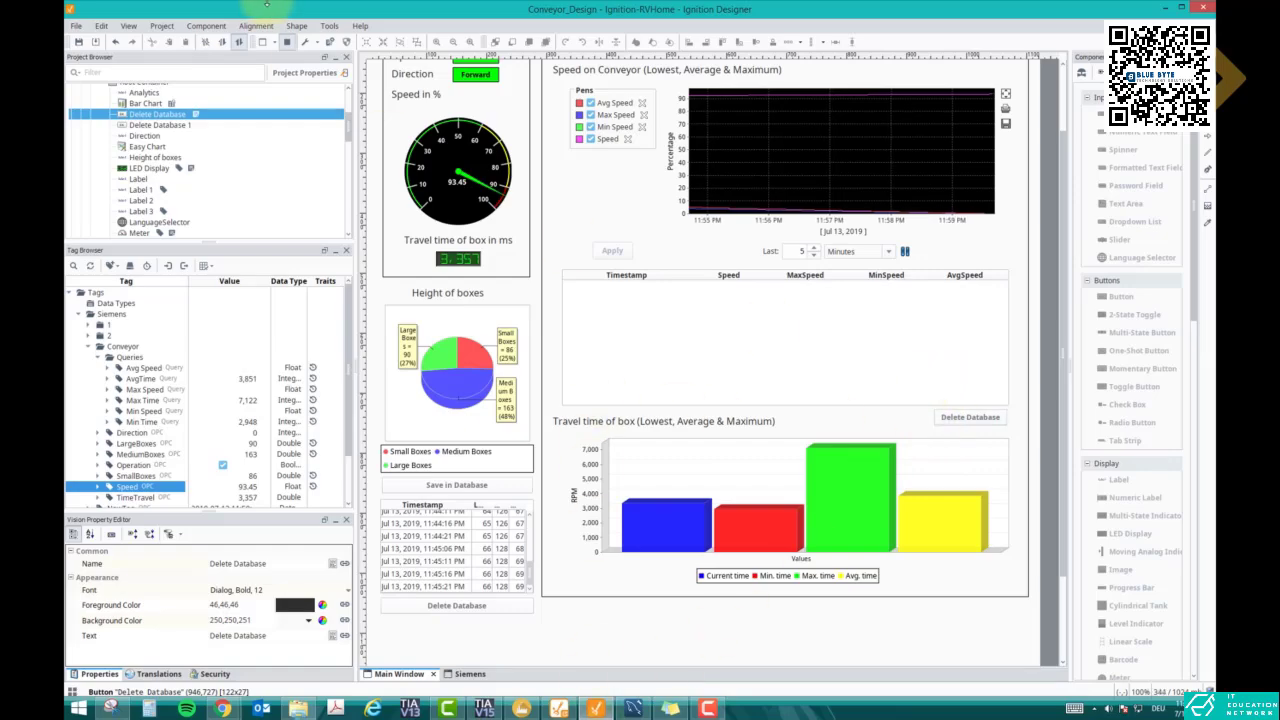
Review the propertyChange script of the Delete Database button below the speed table, leaving it unedited.
right_click(960, 420)
left_click(996, 612)
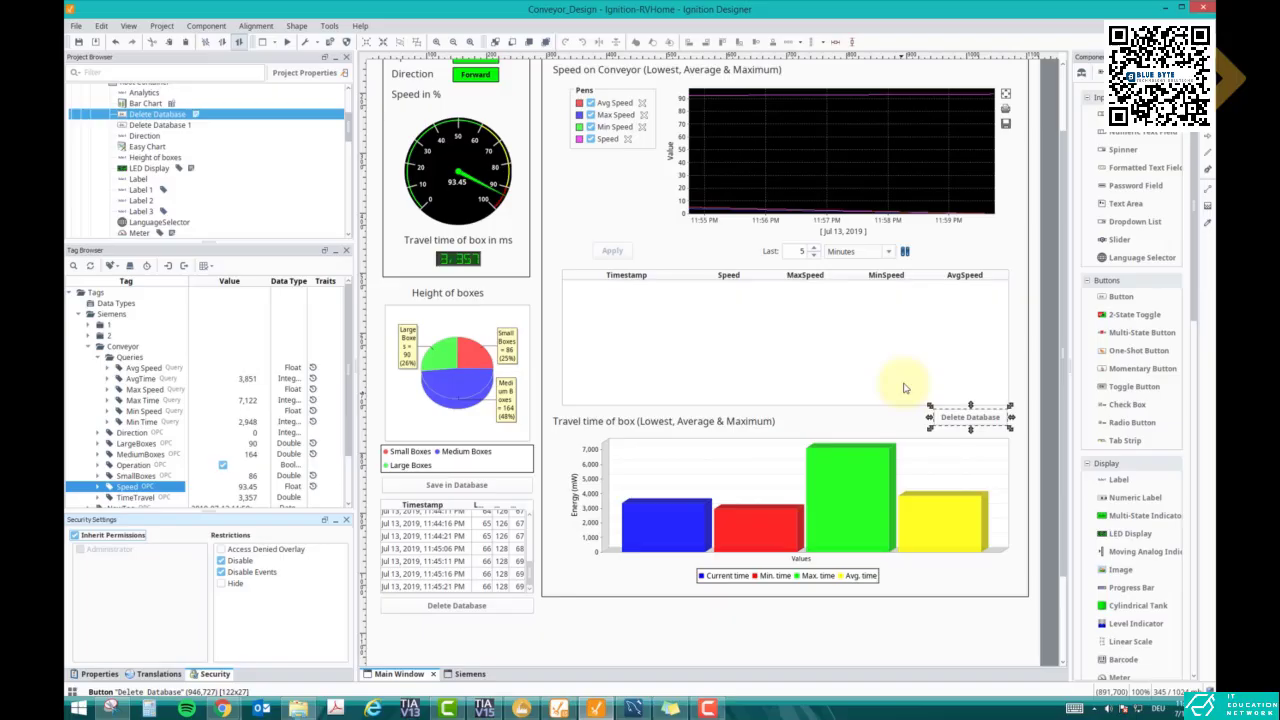
right_click(948, 420)
left_click(988, 597)
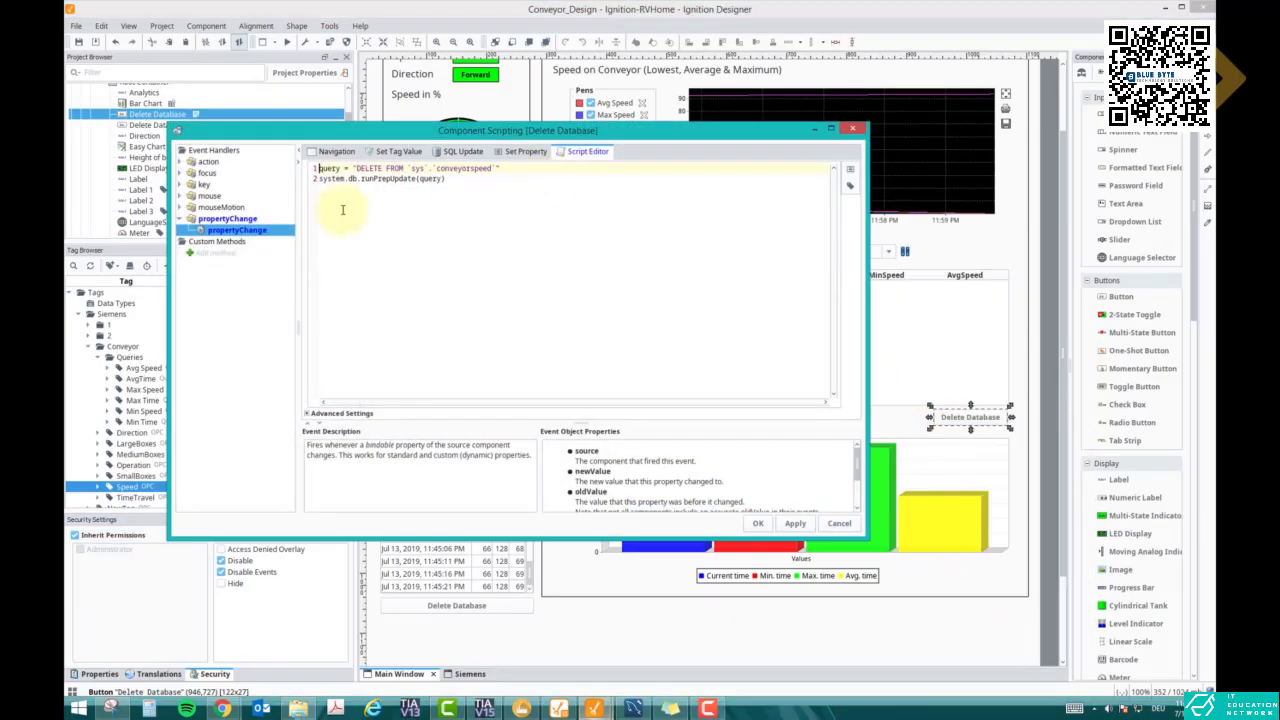
left_click(237, 230)
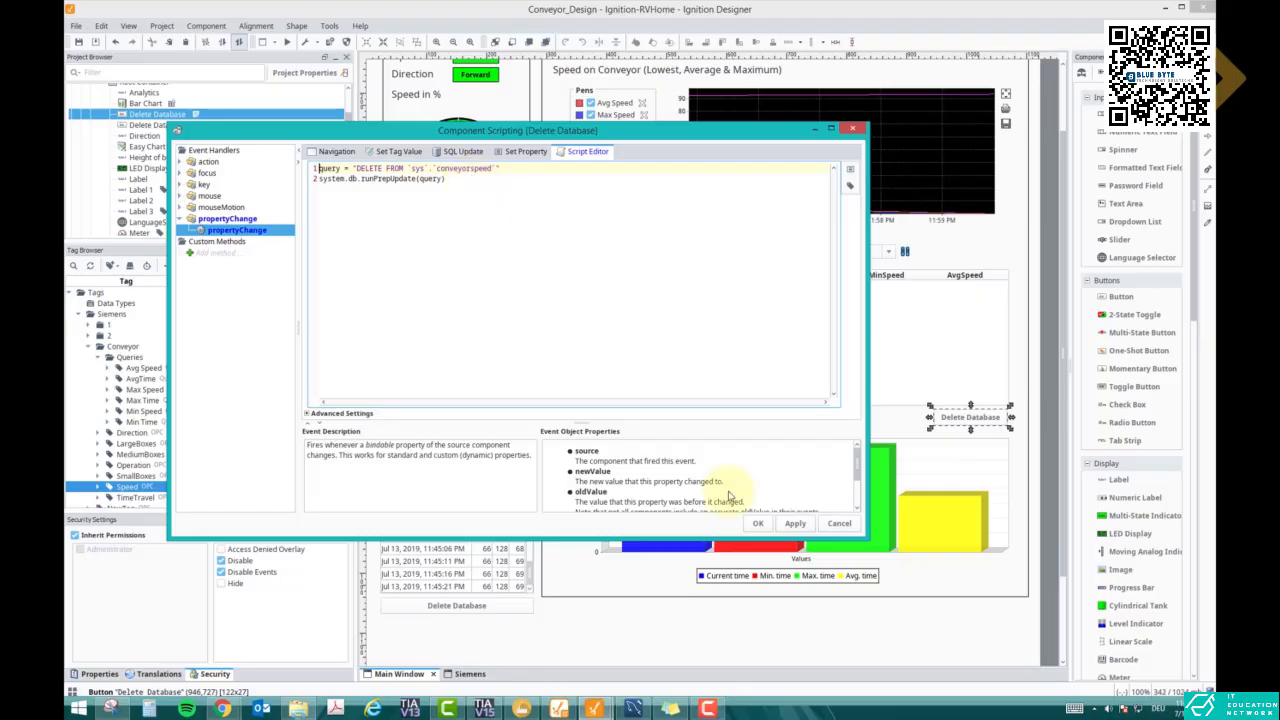
left_click(838, 523)
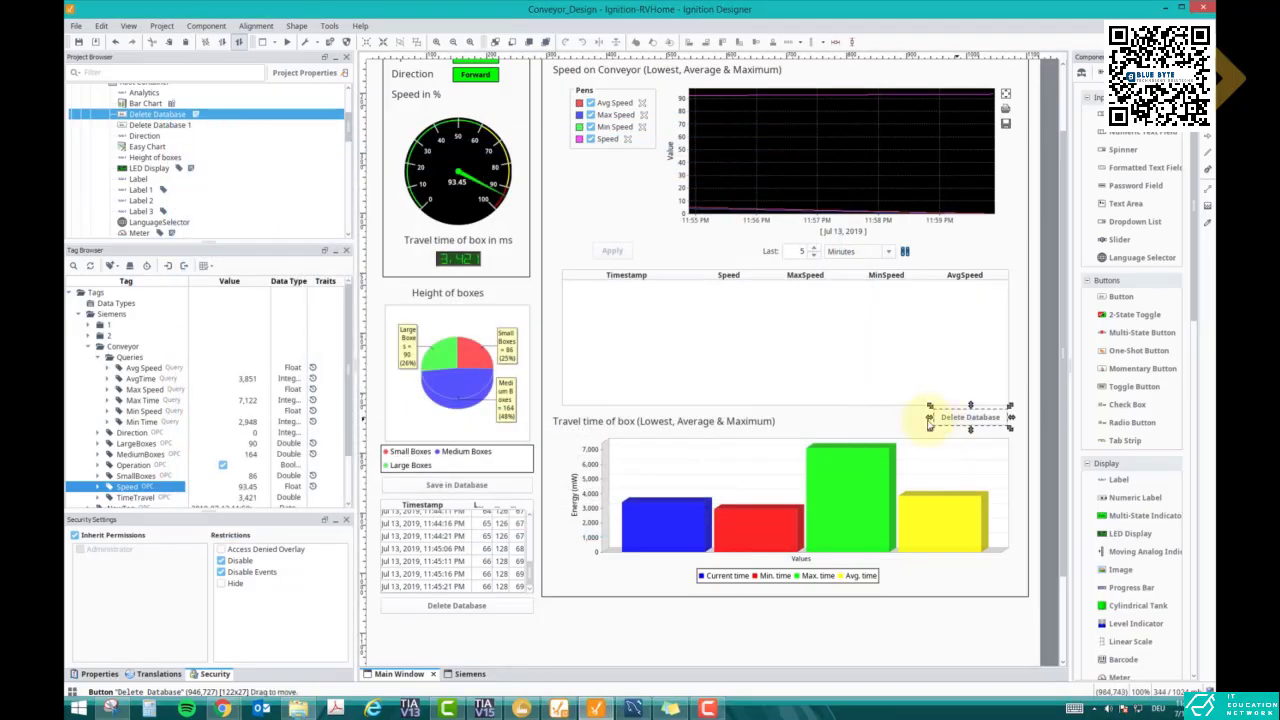
Preview the Main Window, switch to Factory I/O and place its reduced window so the speed table stays in view.
left_click(286, 41)
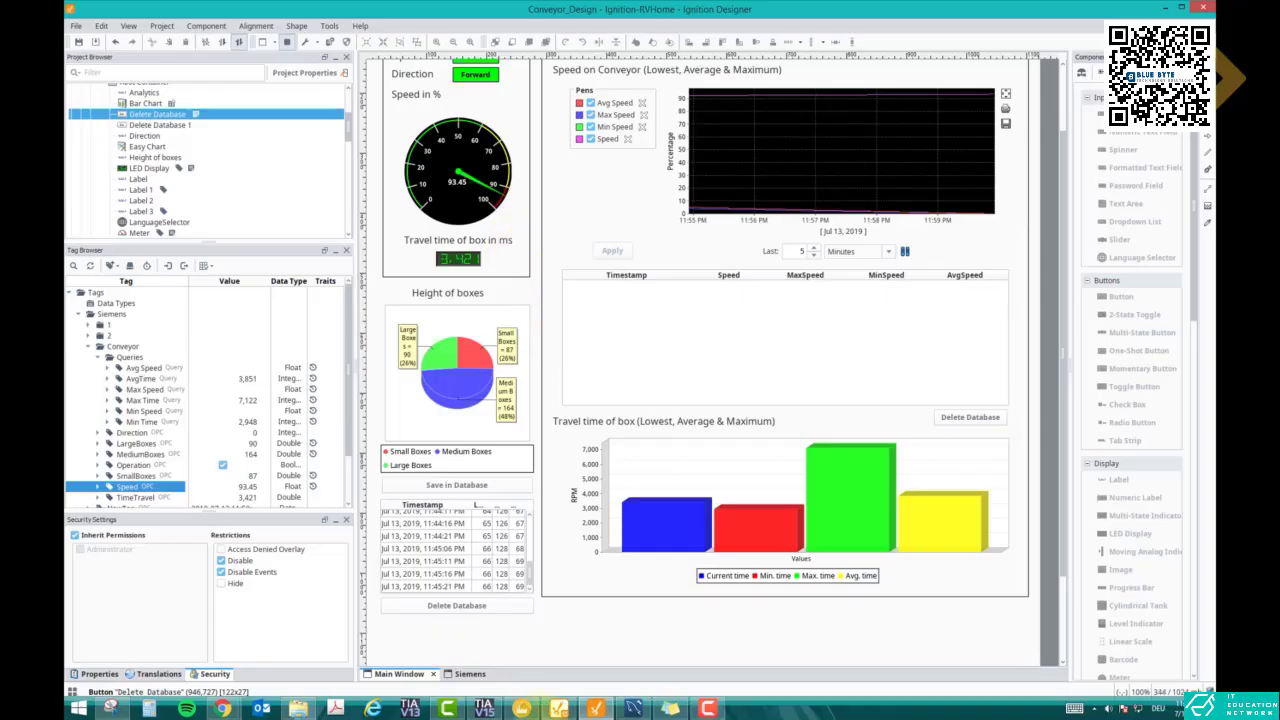
left_click(521, 708)
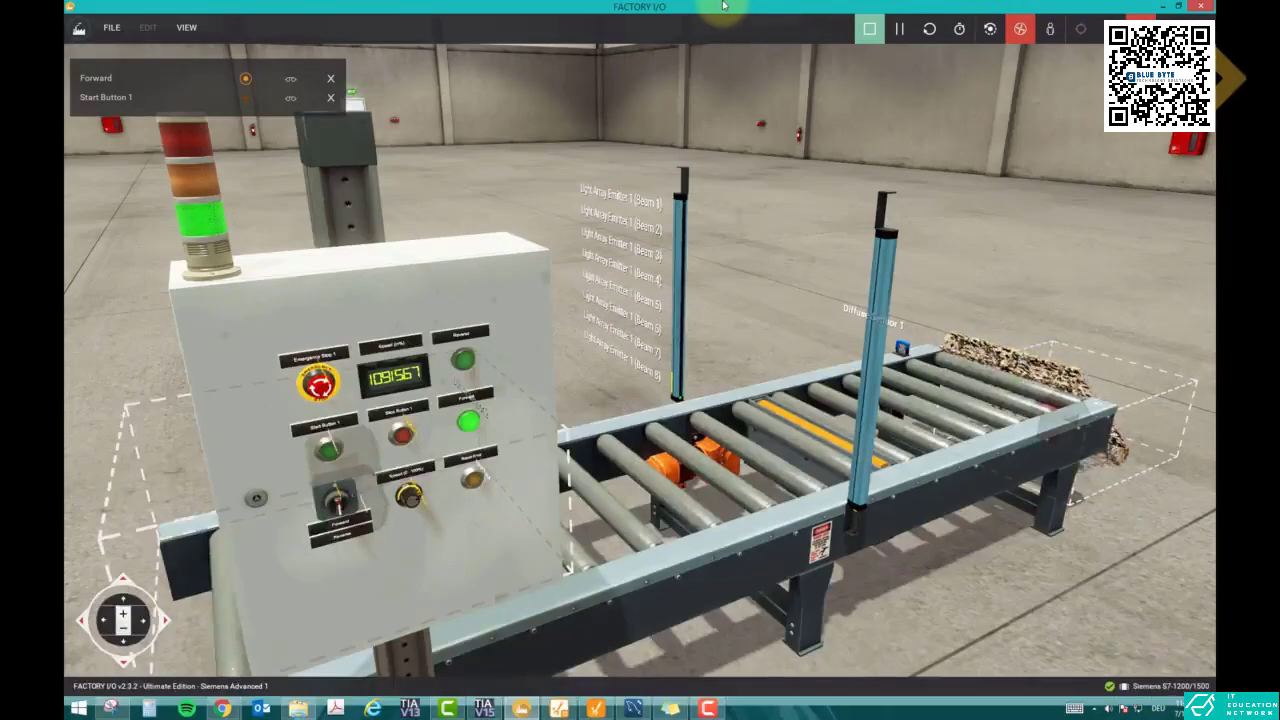
left_click(1179, 6)
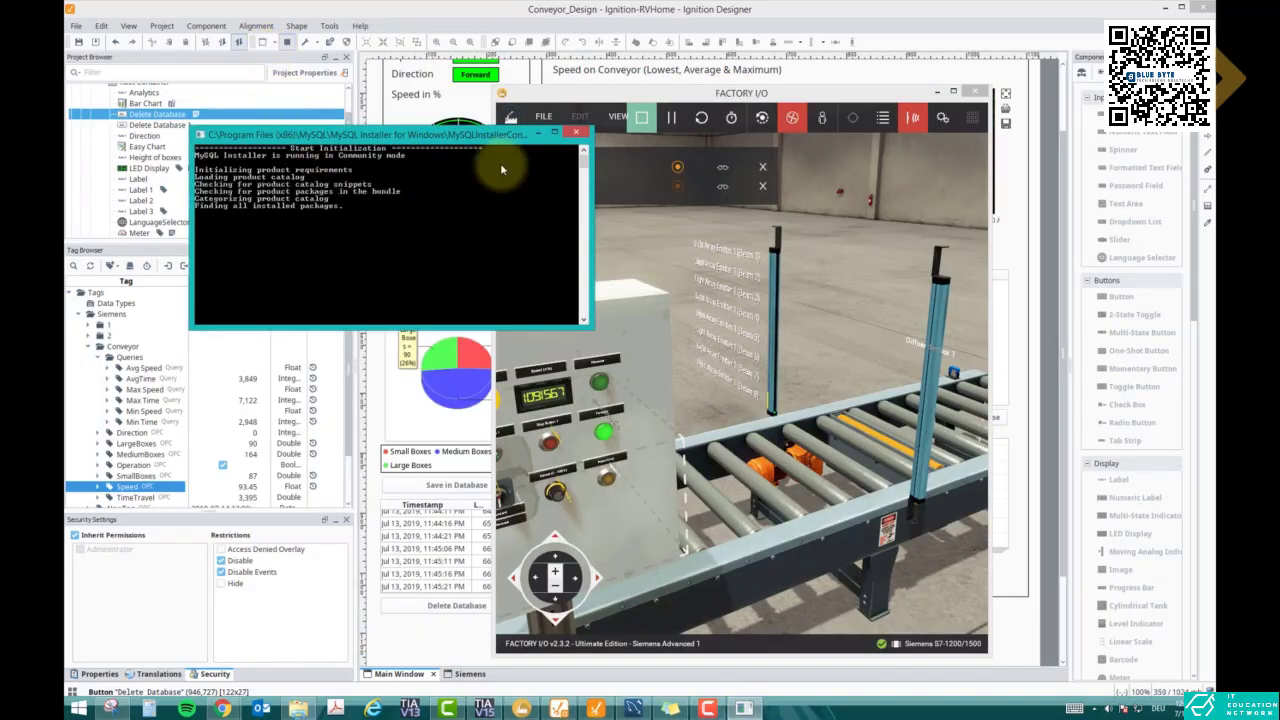
left_click(540, 132)
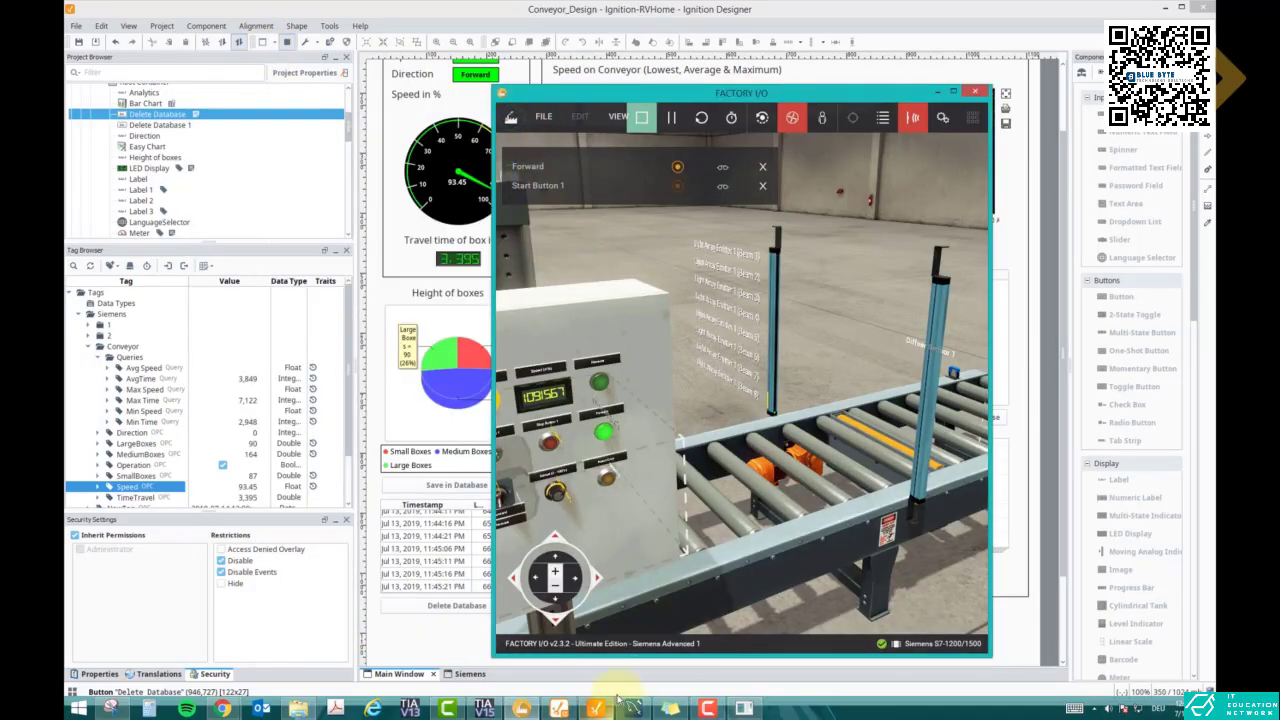
left_click(522, 708)
left_click(522, 708)
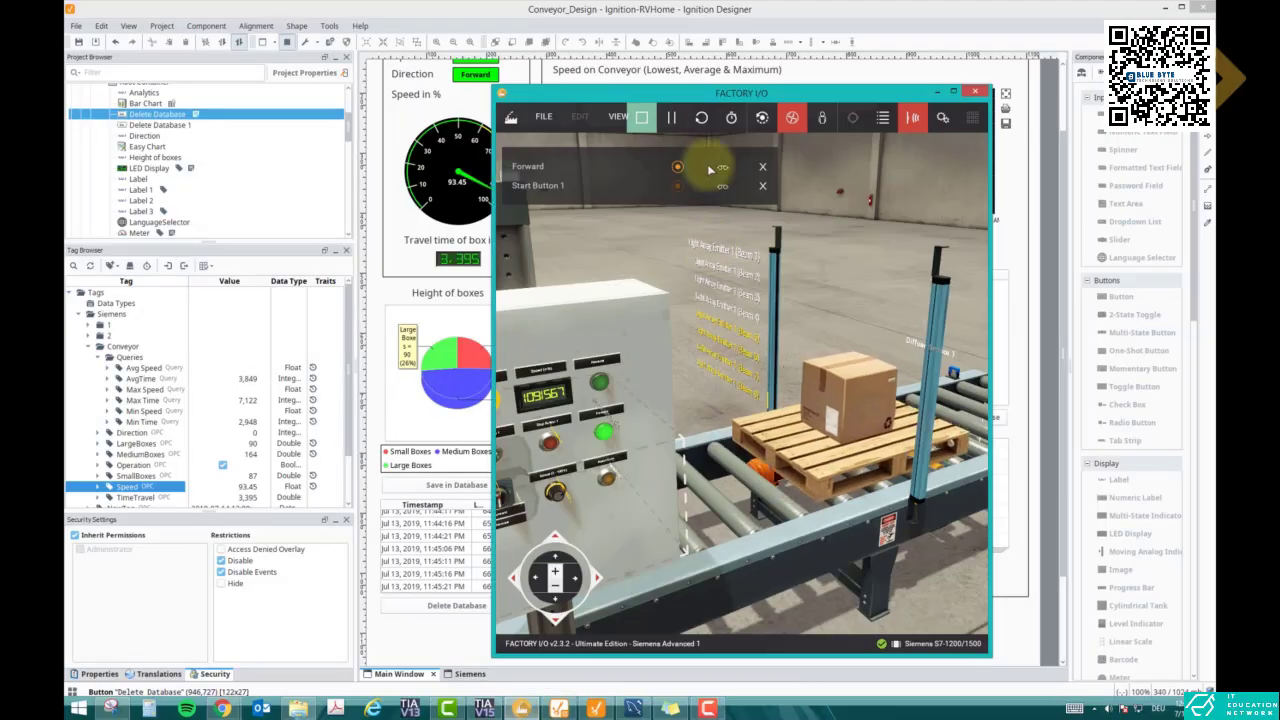
left_click_drag(724, 94, 519, 79)
Turn the Speed (0 - 100%) knob down to about 78.53 and on to about 38.32, and return to the Ignition preview.
double_click(406, 483)
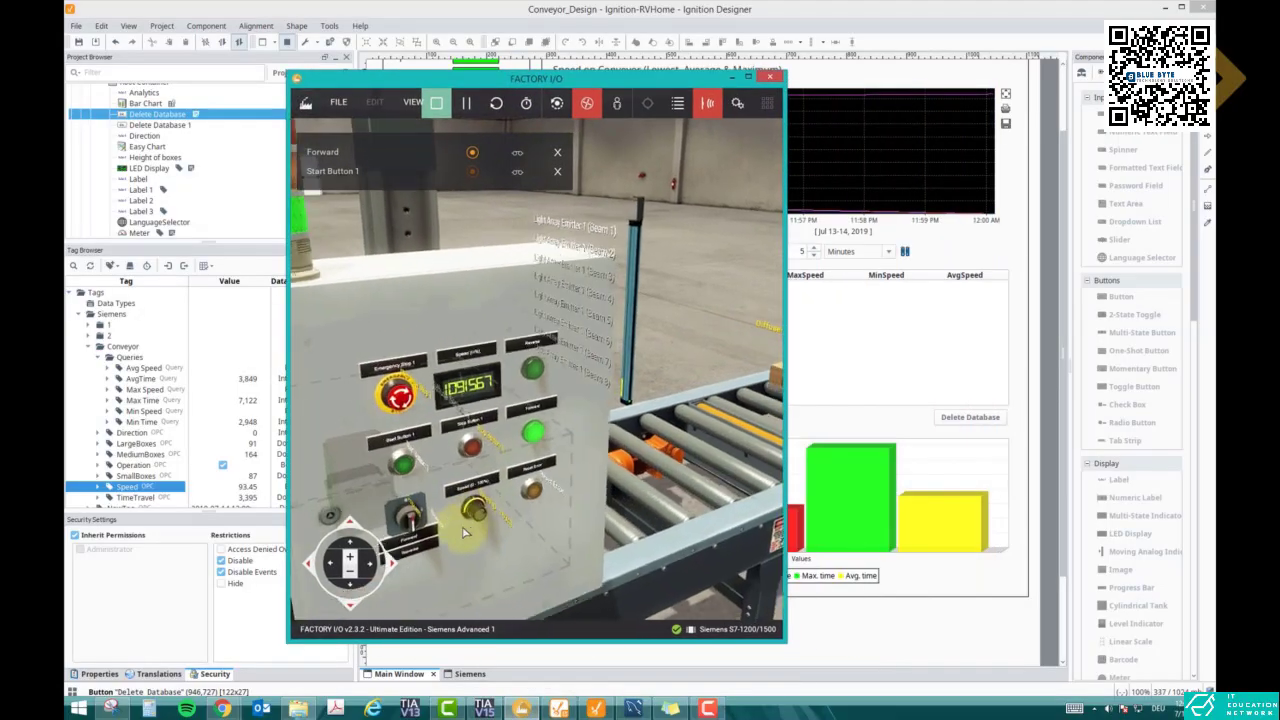
scroll(463, 533, "up", 6)
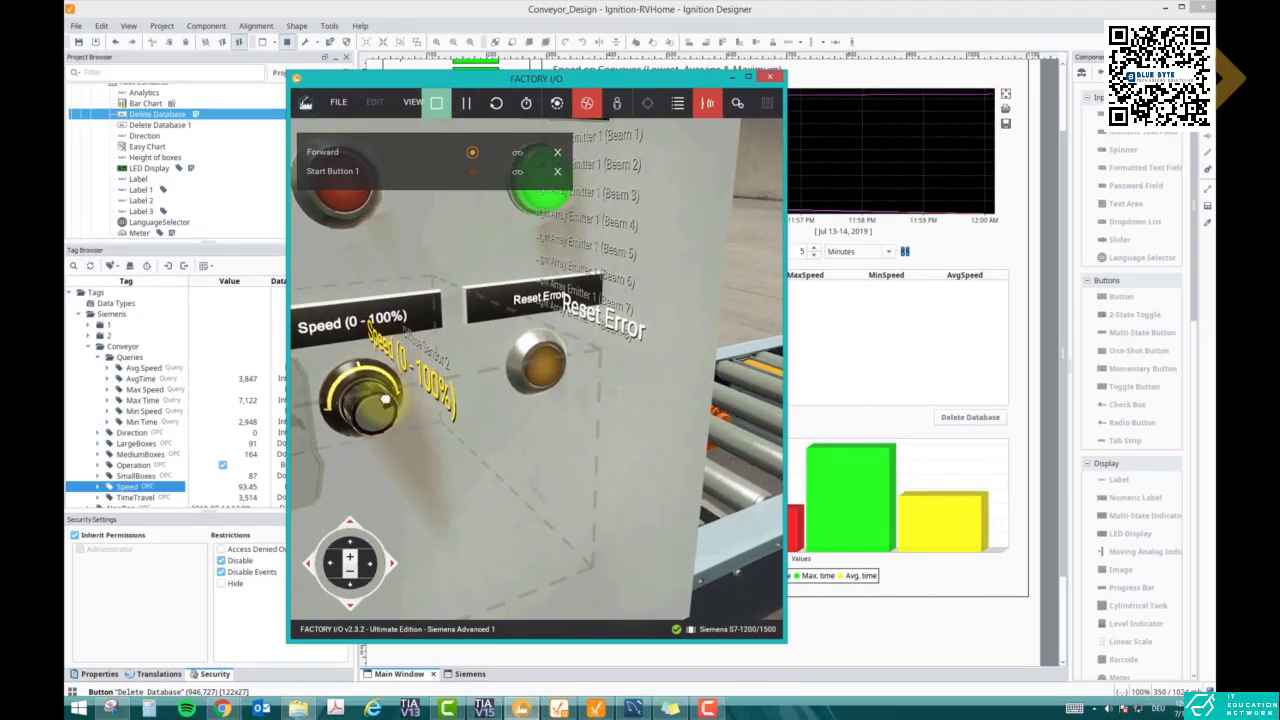
left_click_drag(385, 398, 404, 430)
scroll(423, 437, "down", 4)
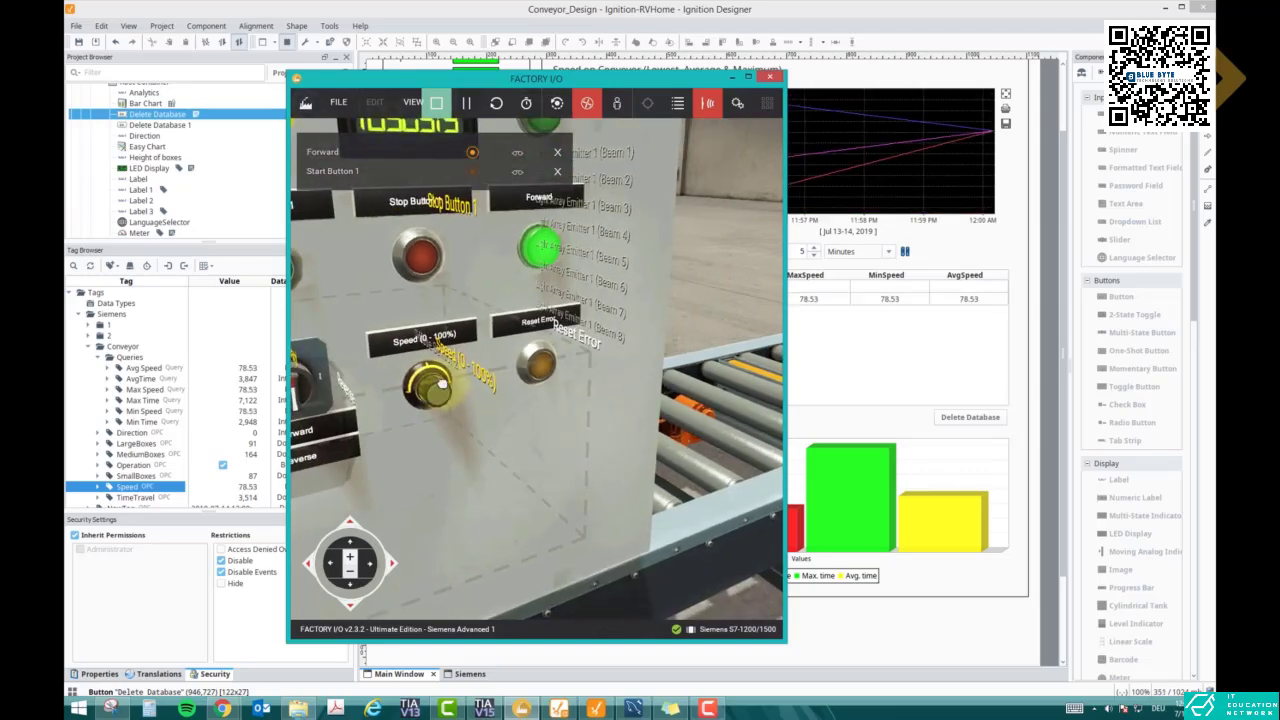
left_click_drag(440, 384, 436, 421)
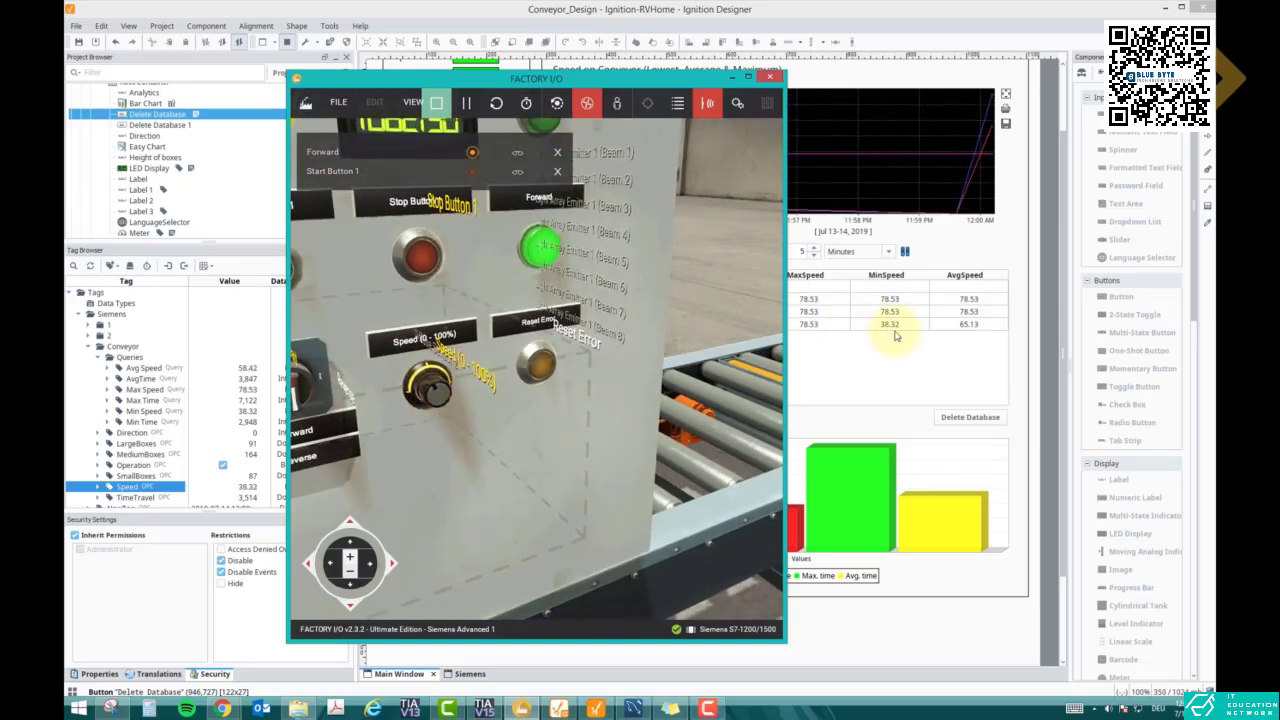
left_click(748, 77)
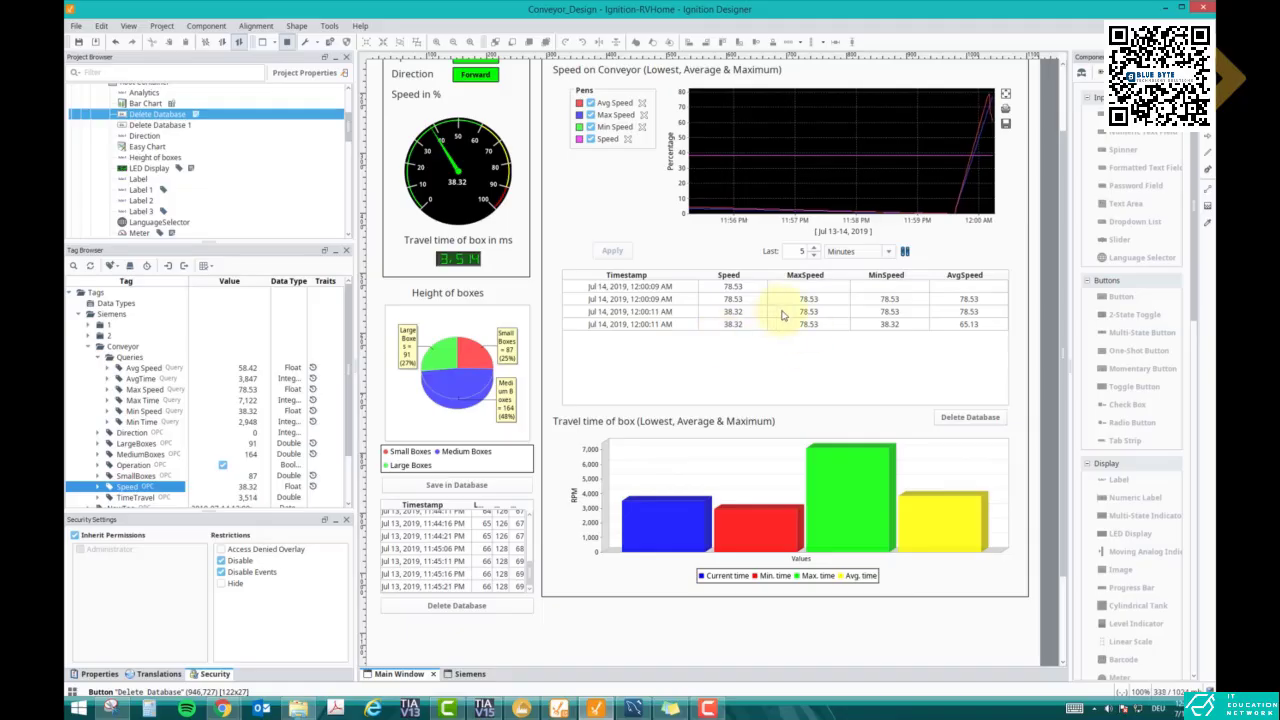
Trigger Delete Database for the speed table and query the rows of the conveyorspeed table in MySQL Workbench.
left_click(971, 428)
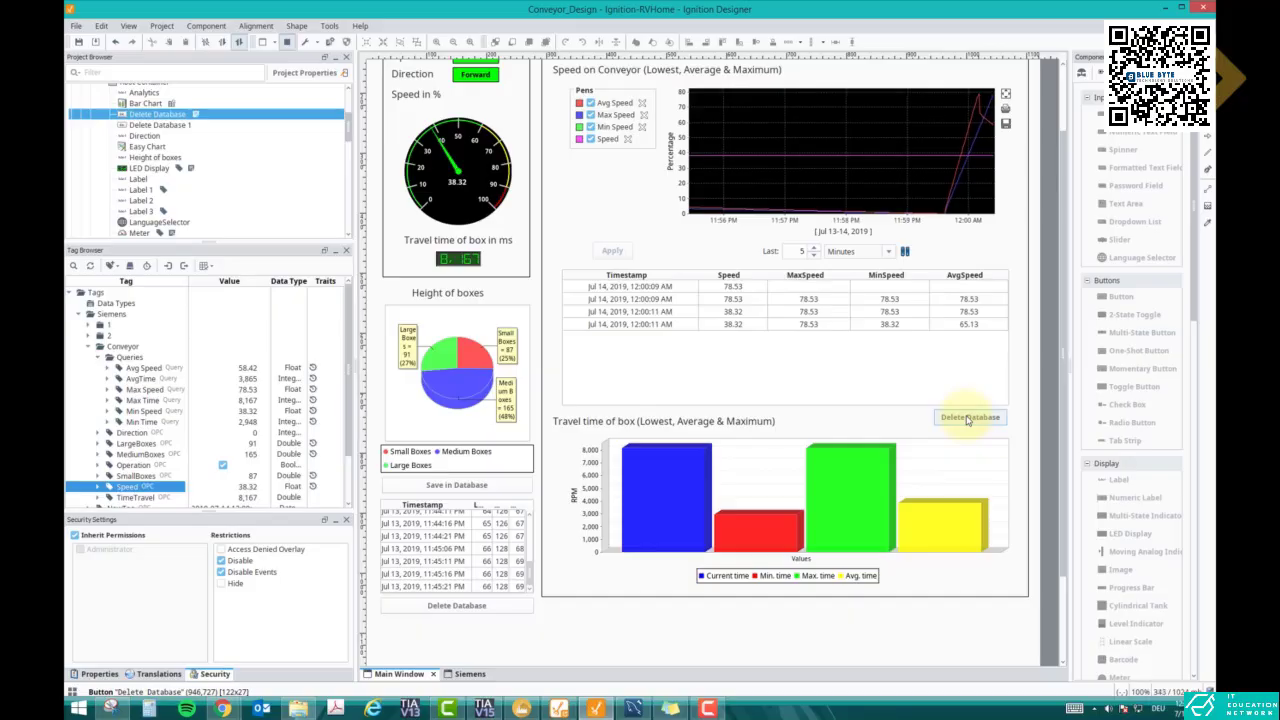
left_click(522, 708)
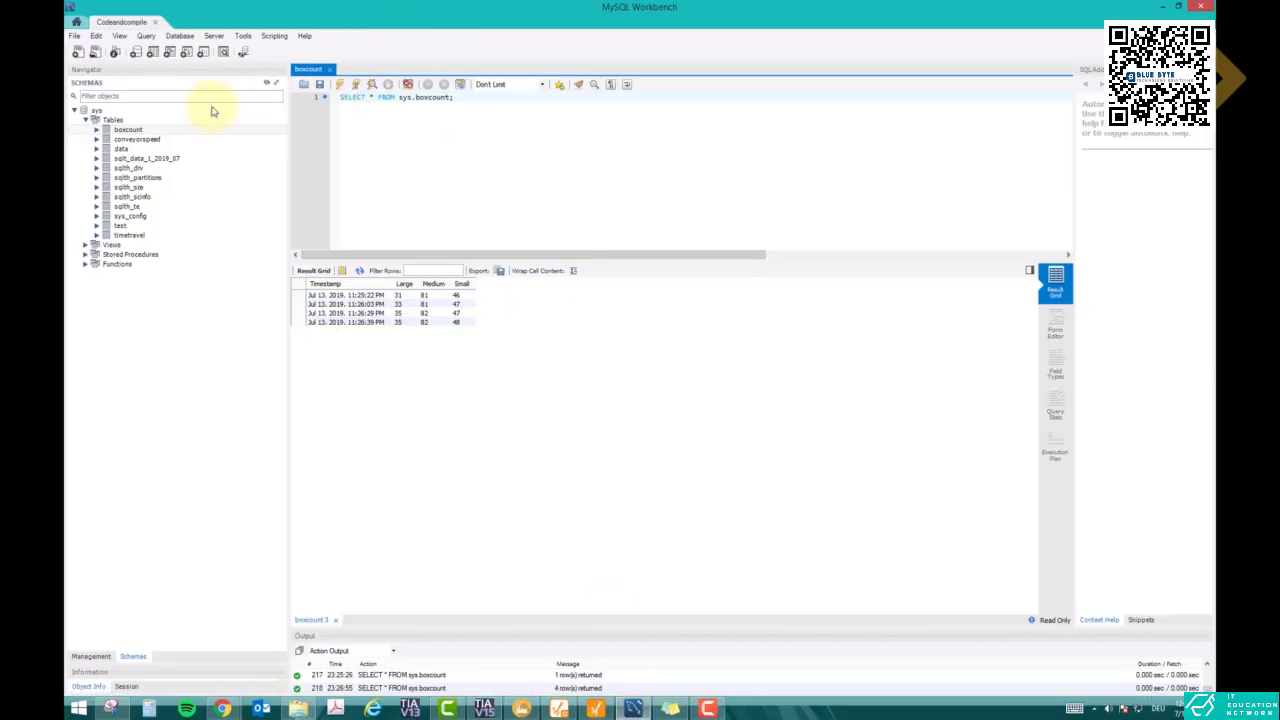
right_click(133, 140)
left_click(160, 148)
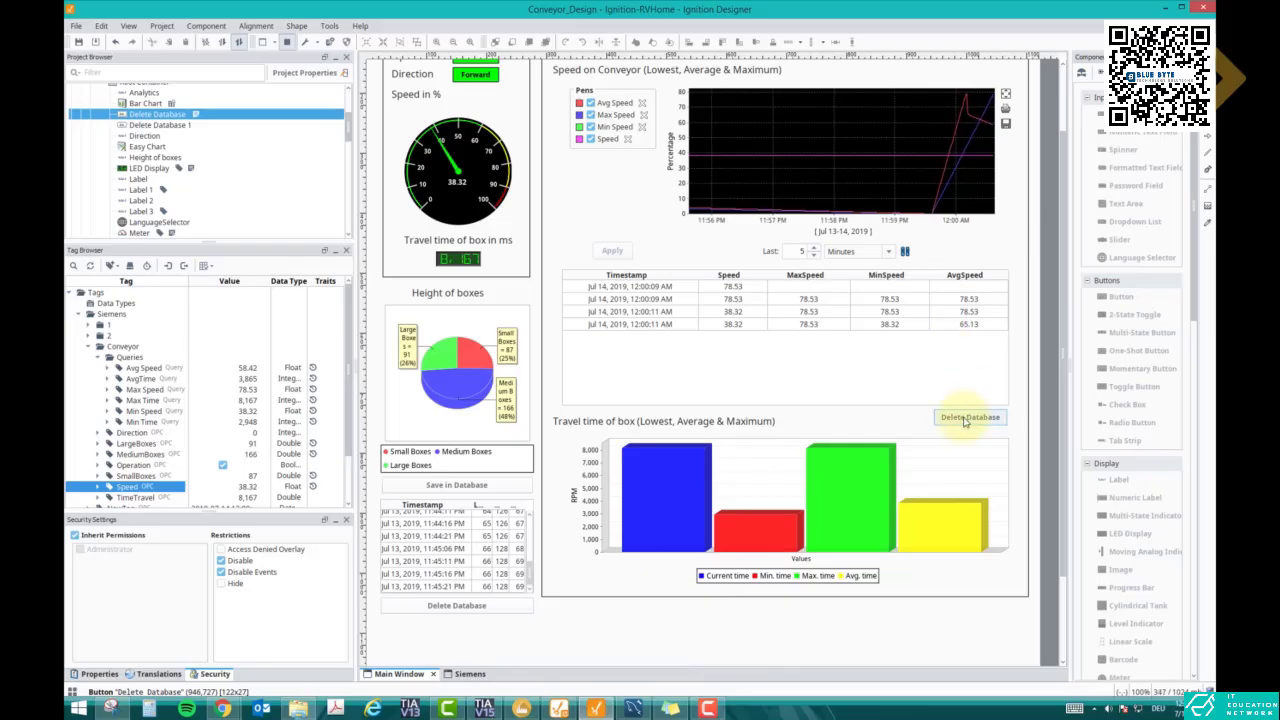
Stop the preview and inspect the DELETE FROM `sys`.`conveyorspeed` query in the Delete Database button's script.
left_click(287, 43)
right_click(955, 418)
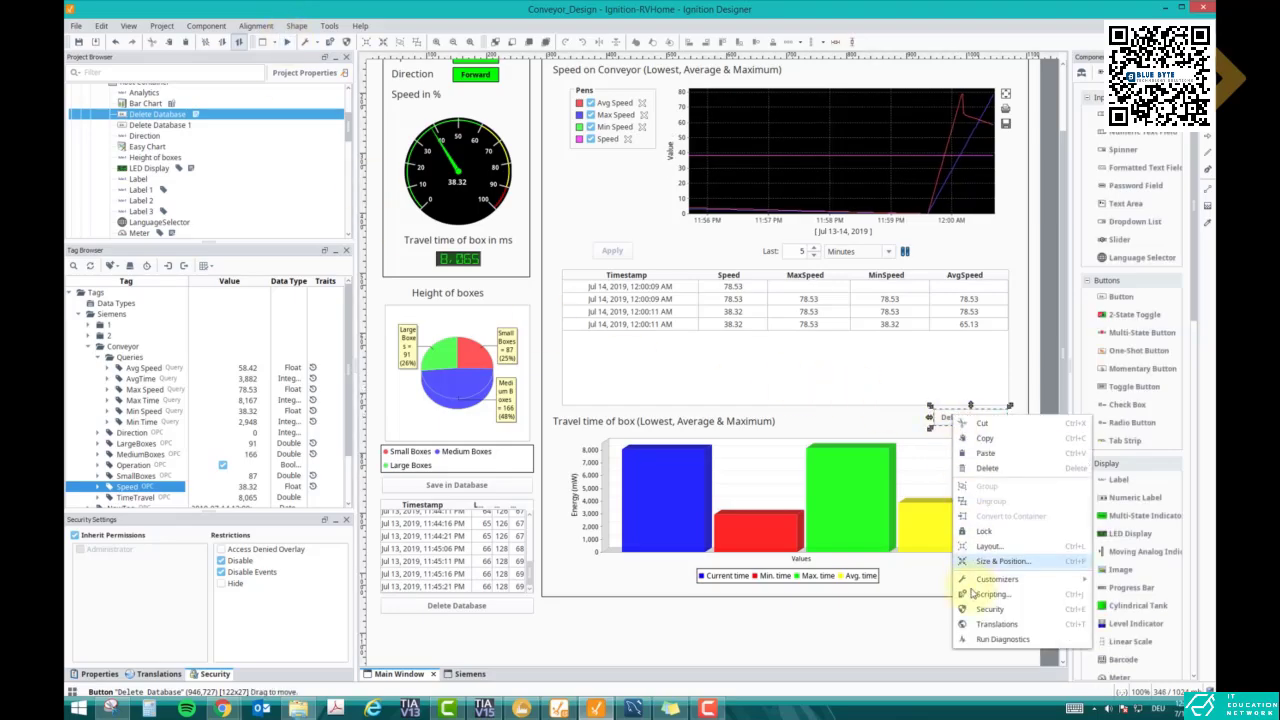
left_click(990, 600)
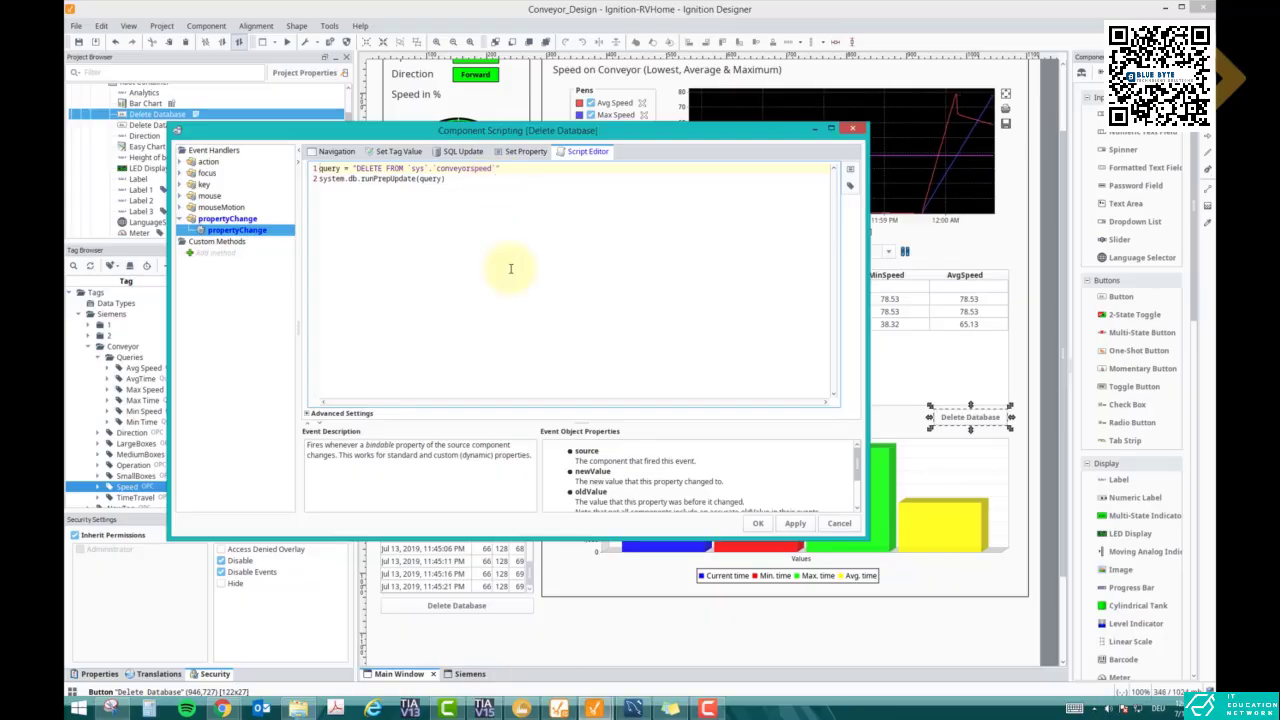
left_click(630, 708)
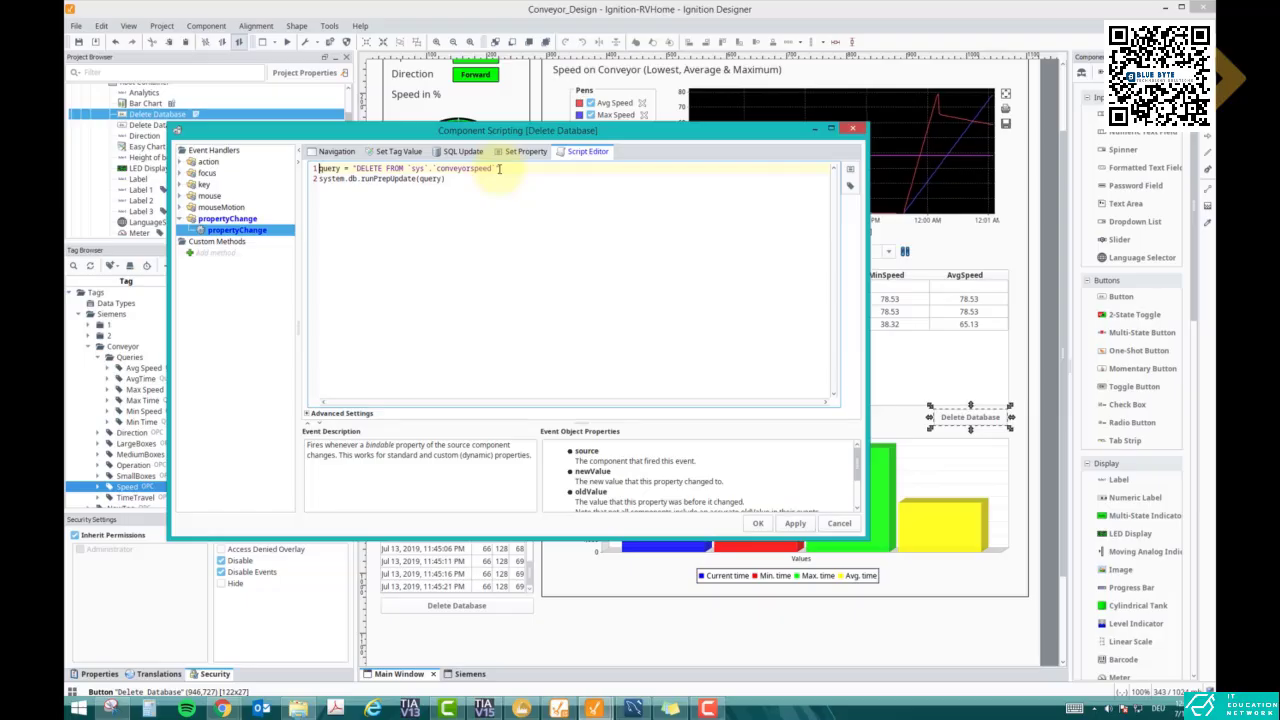
left_click_drag(509, 169, 356, 168)
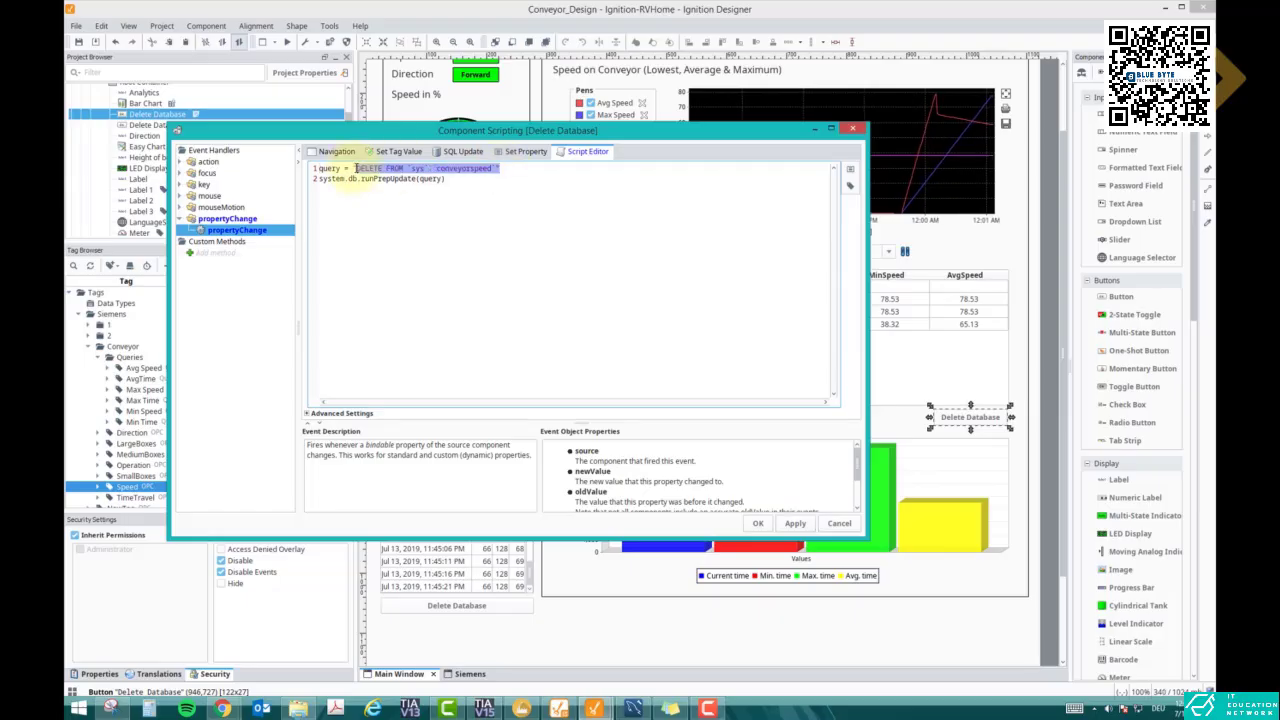
left_click(478, 285)
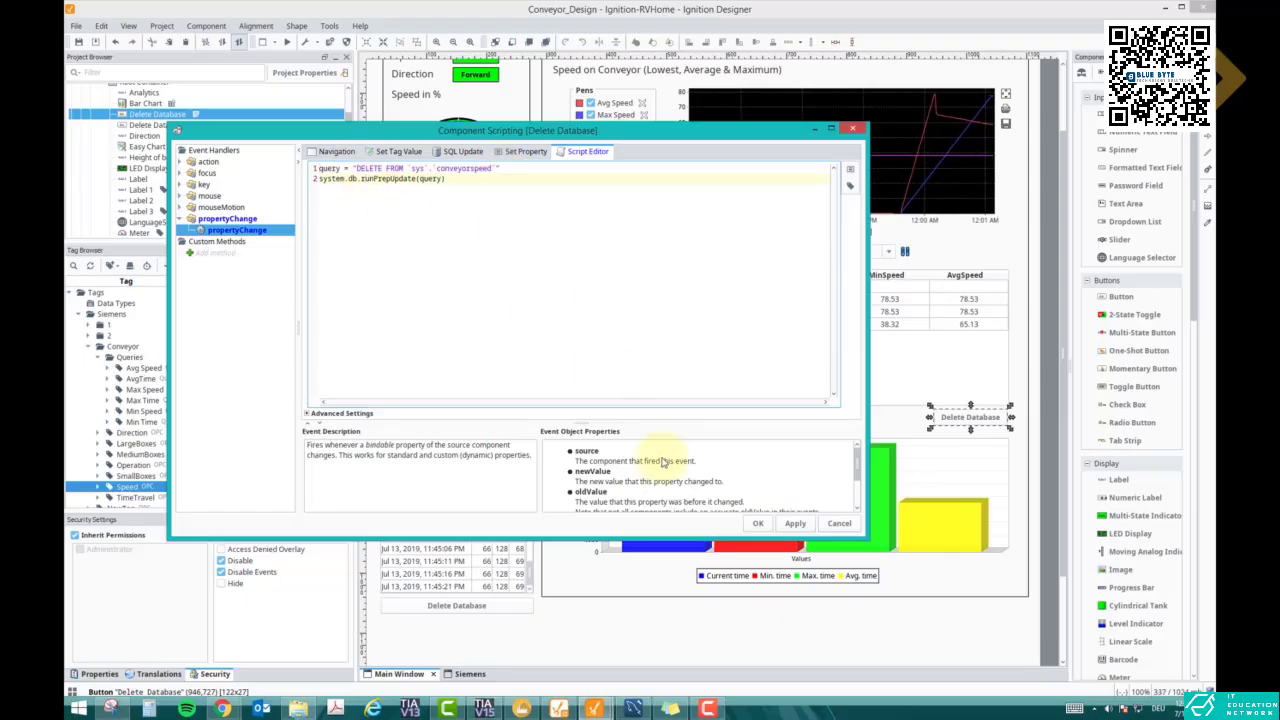
left_click(758, 523)
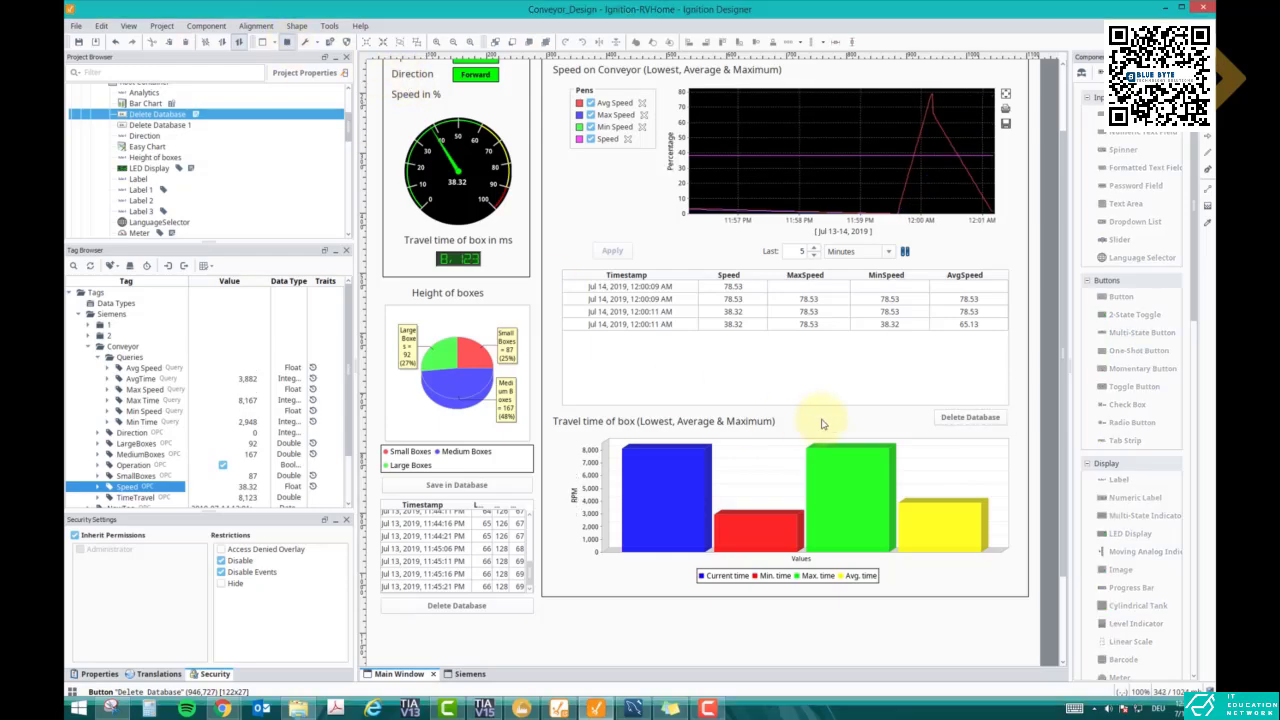
Clear the speed table with Delete Database in preview, and vary the Factory I/O Speed knob, ending at about 67, to log new rows.
left_click(946, 418)
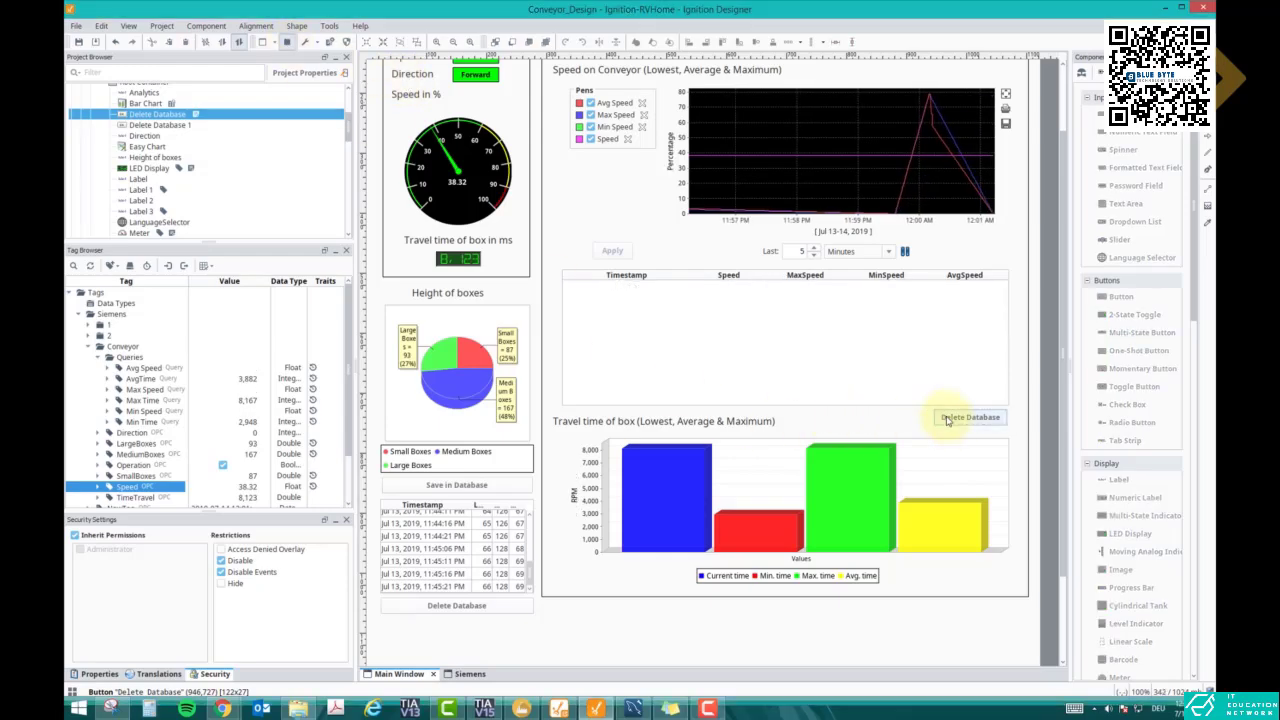
left_click(523, 708)
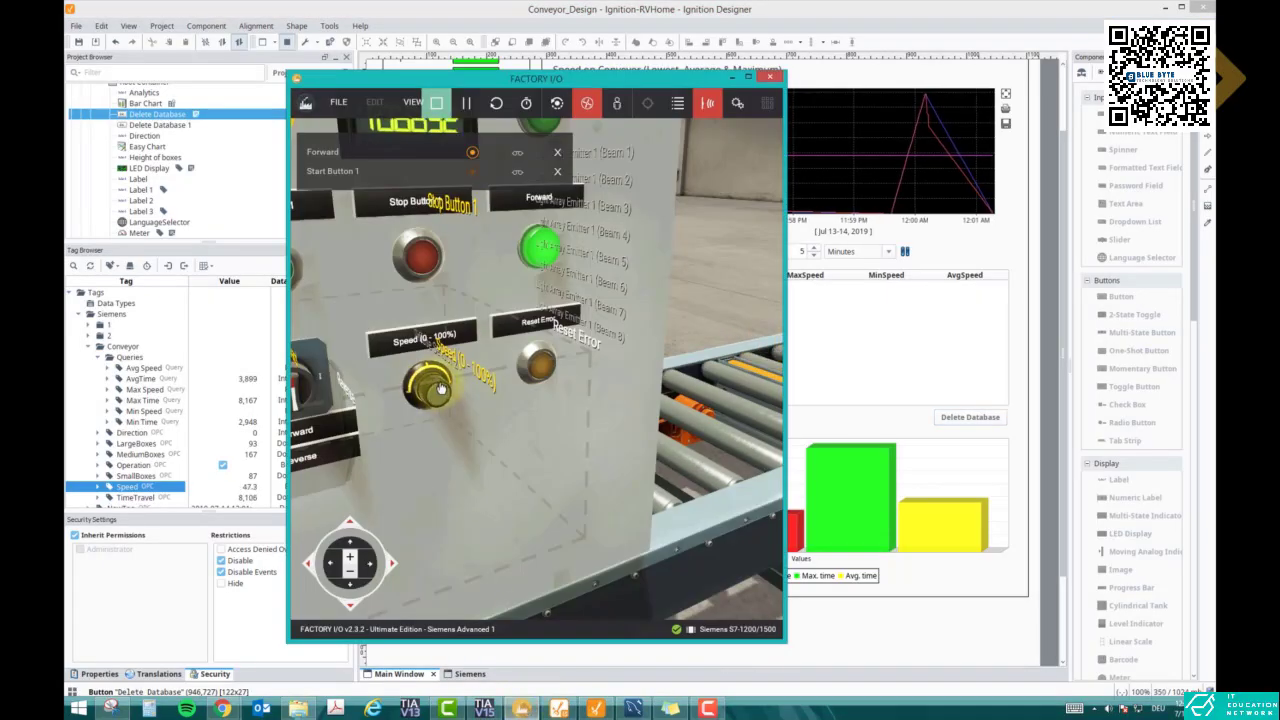
mouse_move(433, 383)
left_mouse_down()
mouse_move(437, 407)
mouse_move(441, 386)
left_mouse_up()
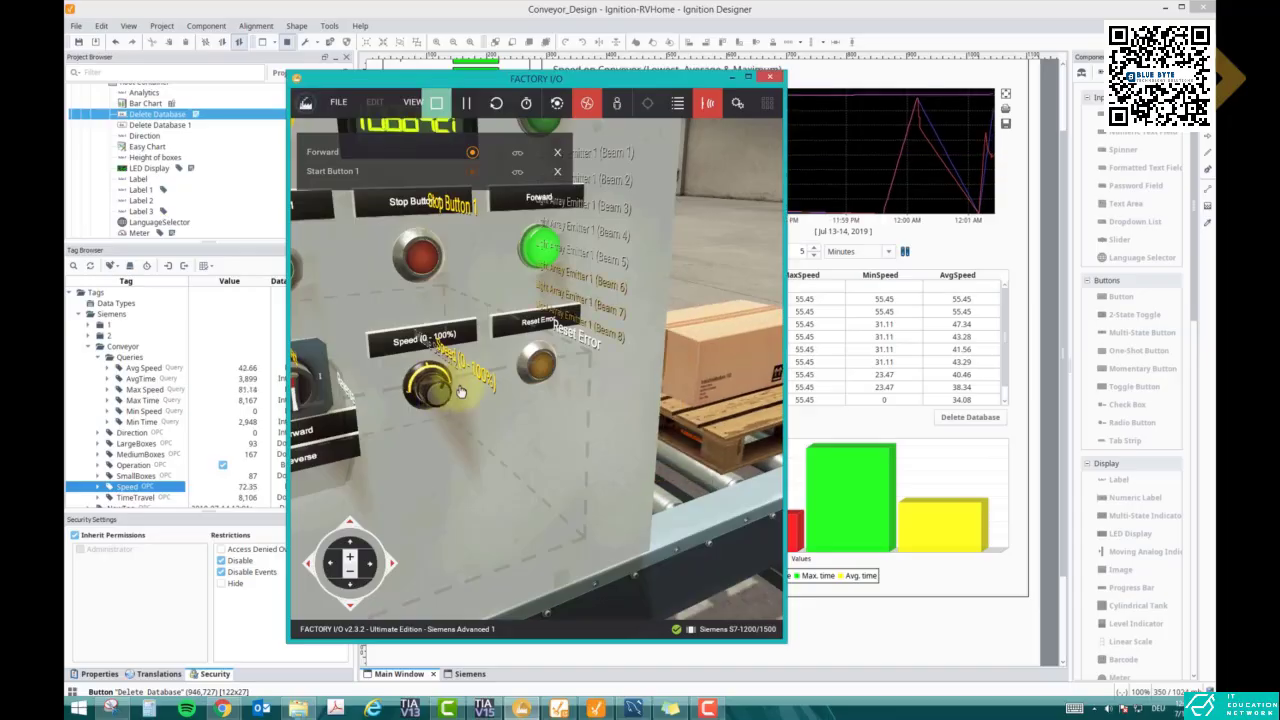
left_click(1009, 377)
left_click_drag(1009, 377, 1009, 403)
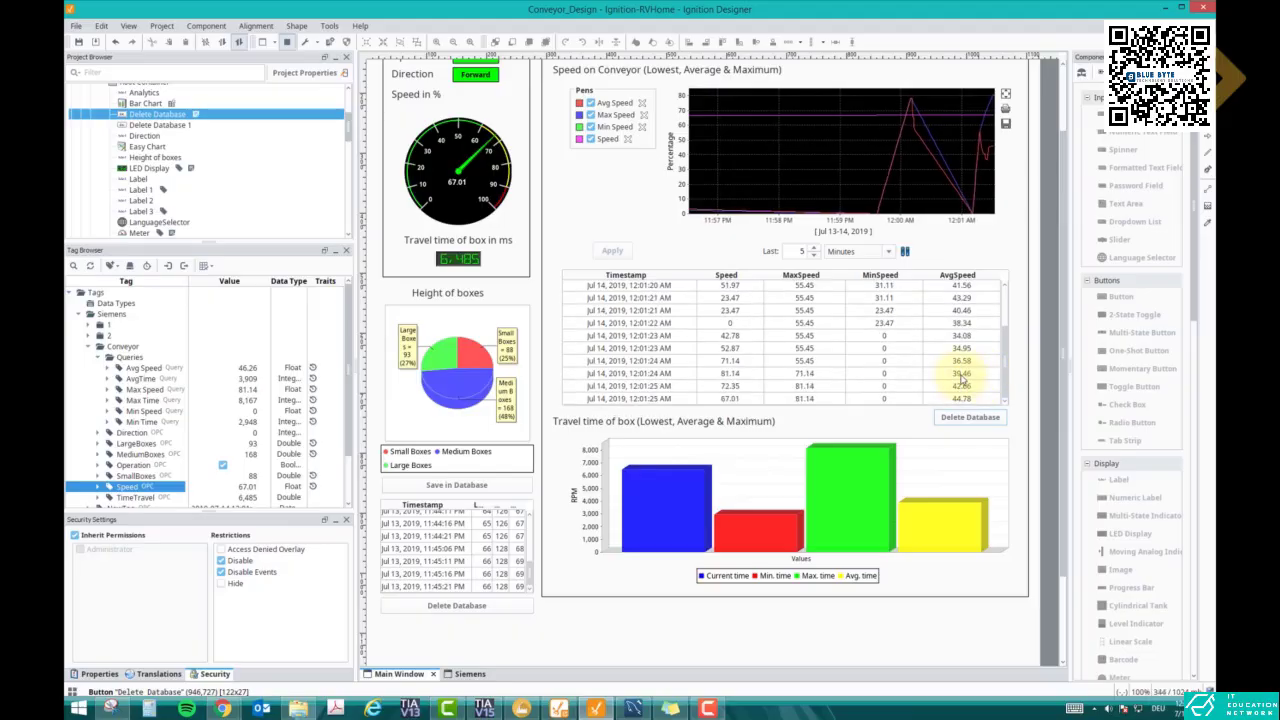
scroll(953, 352, "up", 2)
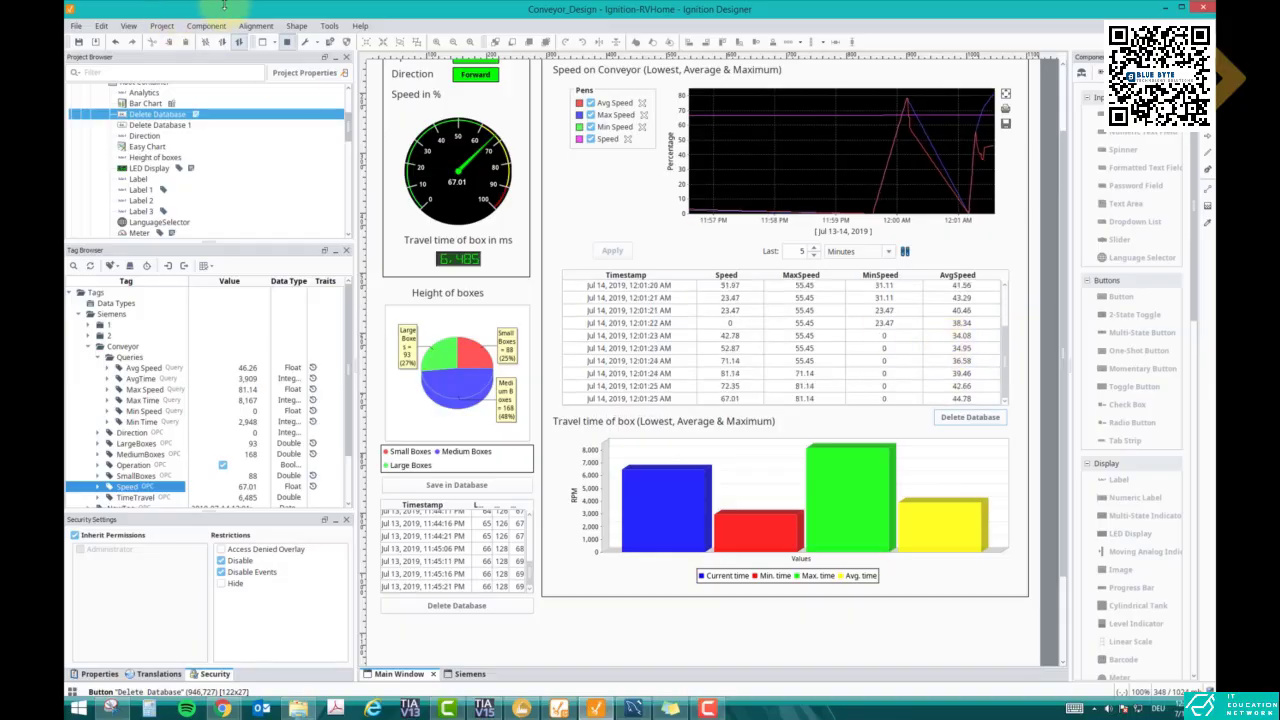
Stop the preview and rerun SELECT * FROM sys.conveyorspeed in MySQL Workbench to check the logged rows.
left_click(287, 41)
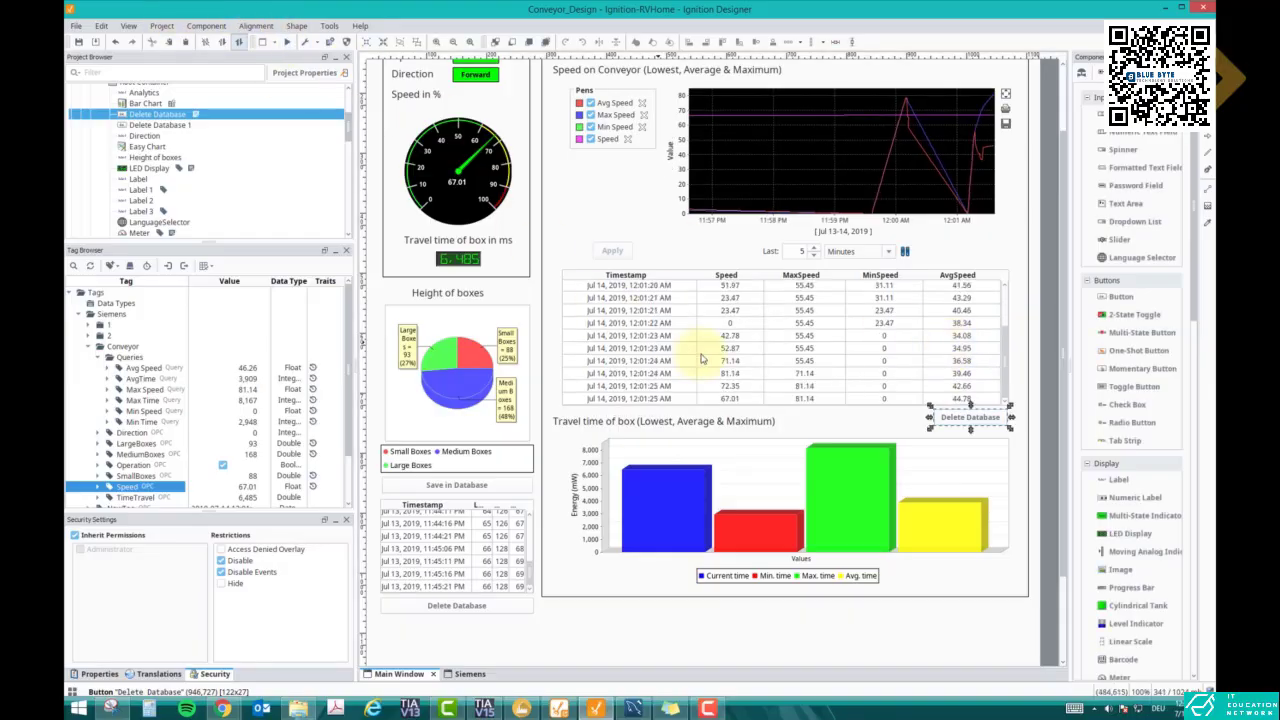
left_click(633, 708)
left_click(339, 85)
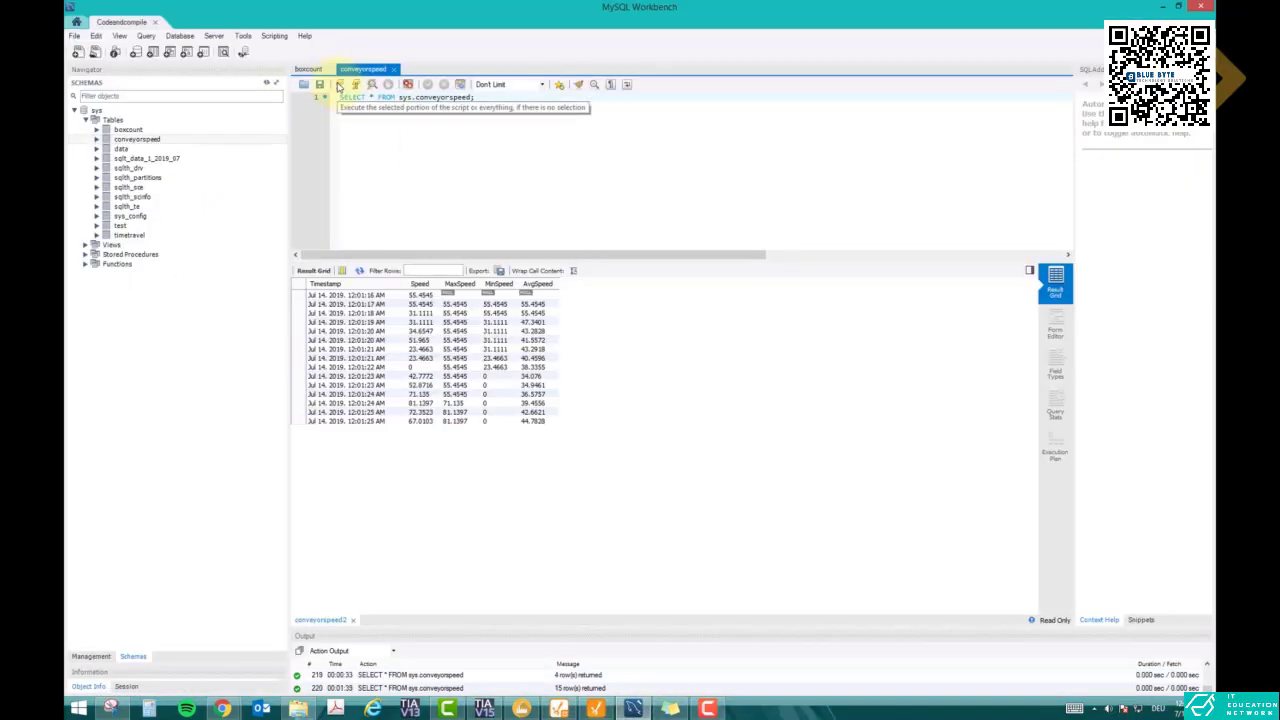
left_click(339, 85)
left_click(339, 85)
left_click(339, 85)
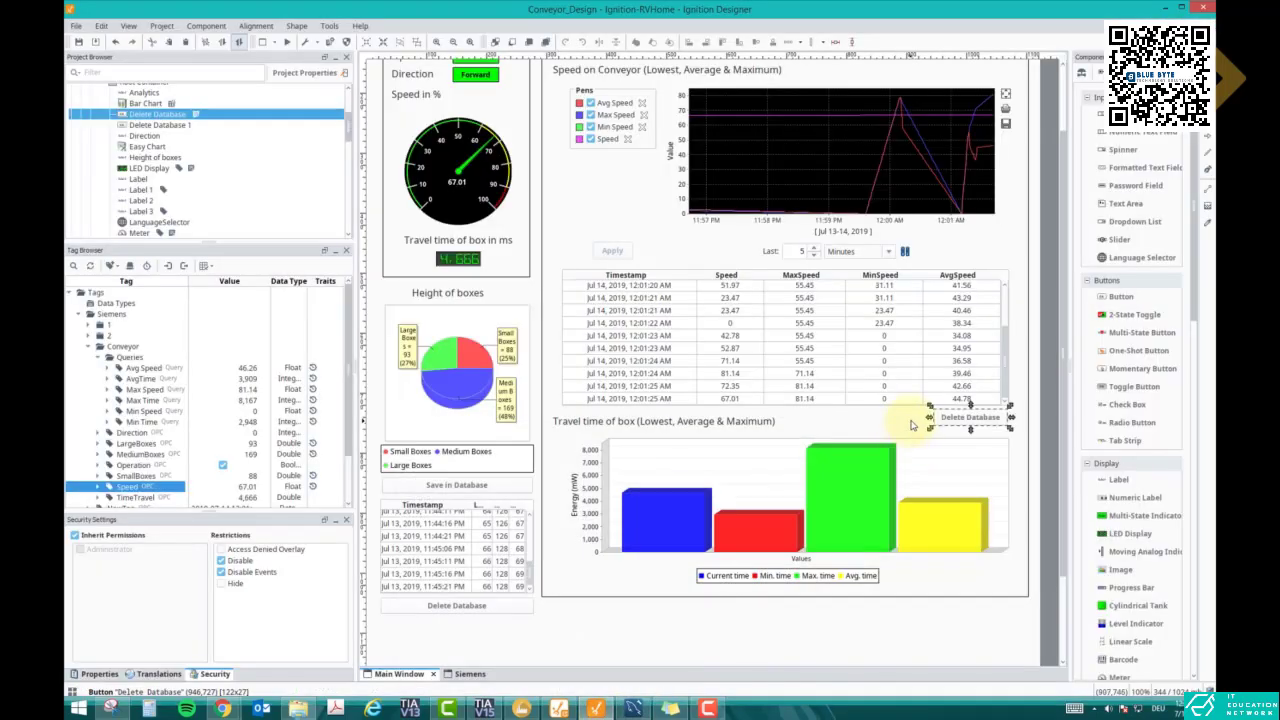
Examine the propertyChange script of the speed Meter, which inserts rows into conveyorspeed, leaving it unedited.
left_click(914, 424)
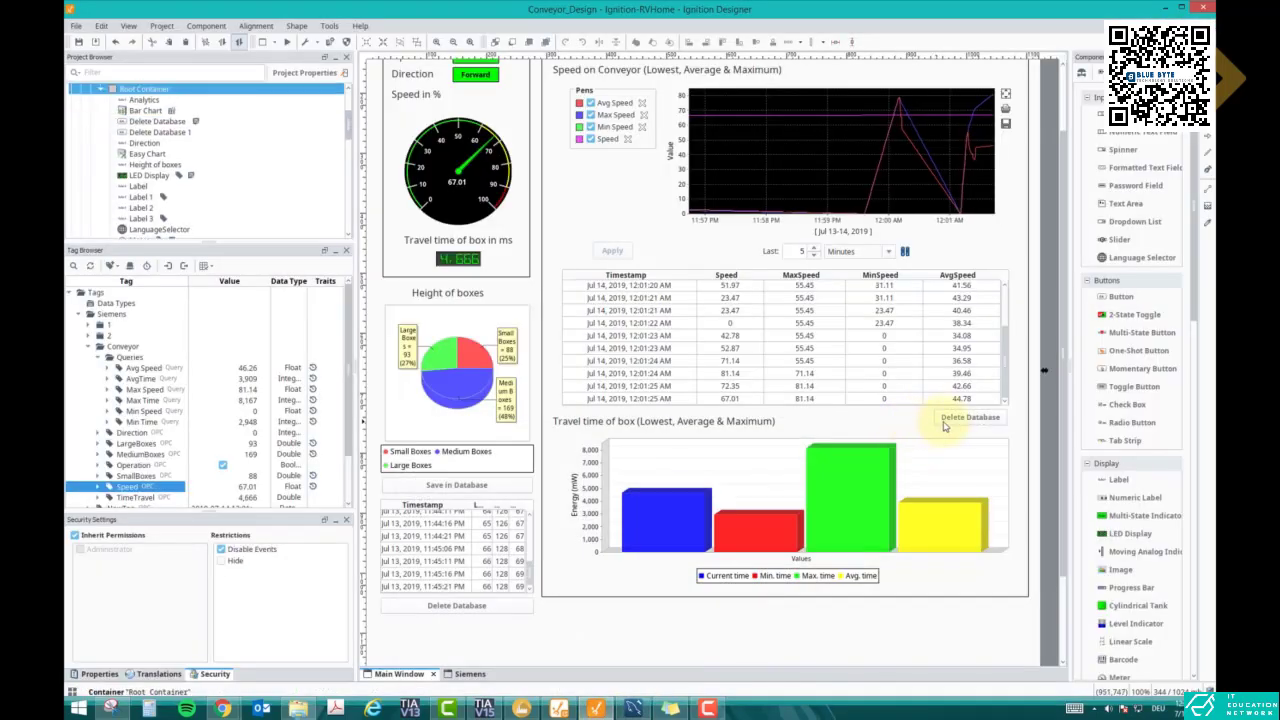
right_click(940, 422)
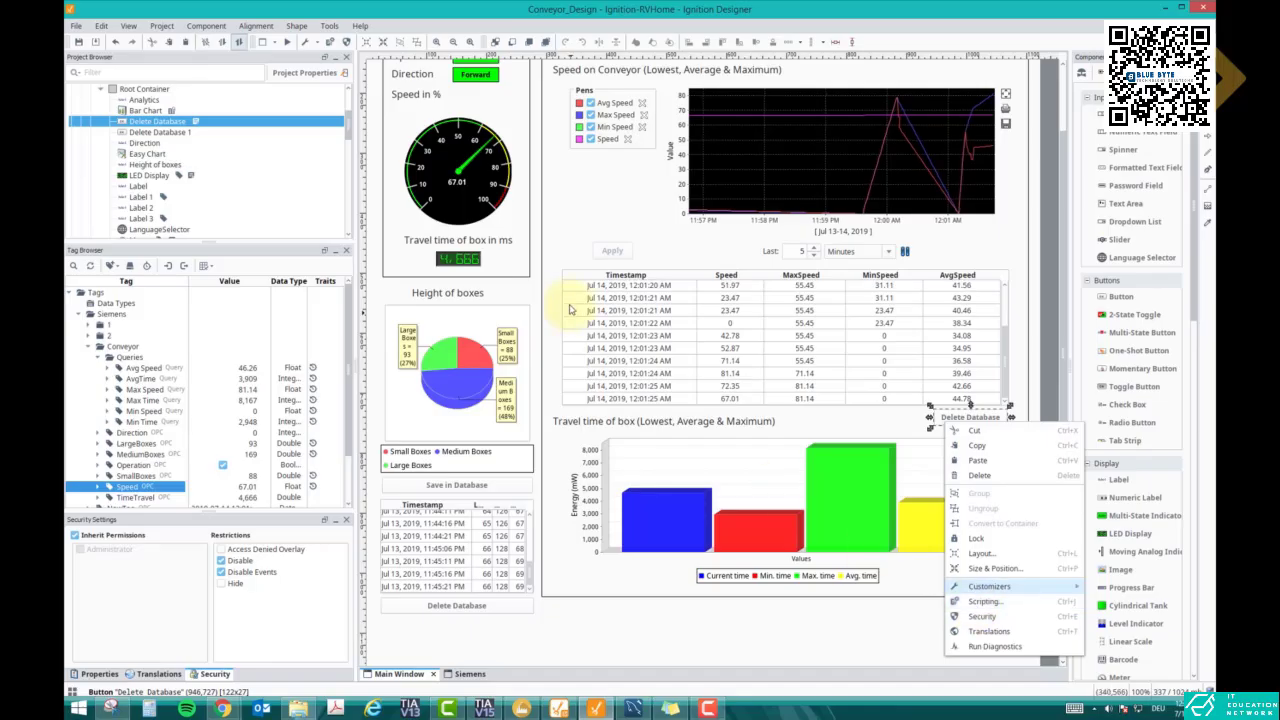
right_click(448, 177)
left_click(477, 355)
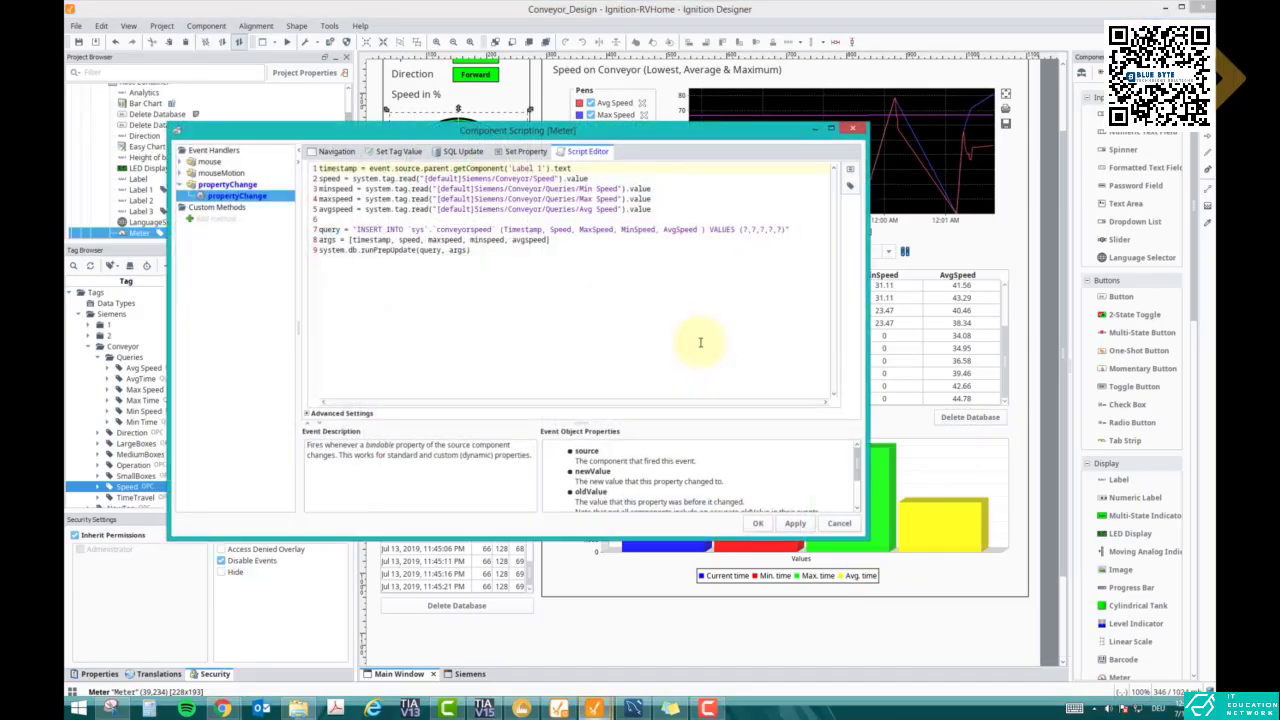
left_click(840, 522)
Move the conveyorspeed DELETE script of the speed table's Delete Database button from its propertyChange event to actionPerformed and save the scripting.
right_click(960, 427)
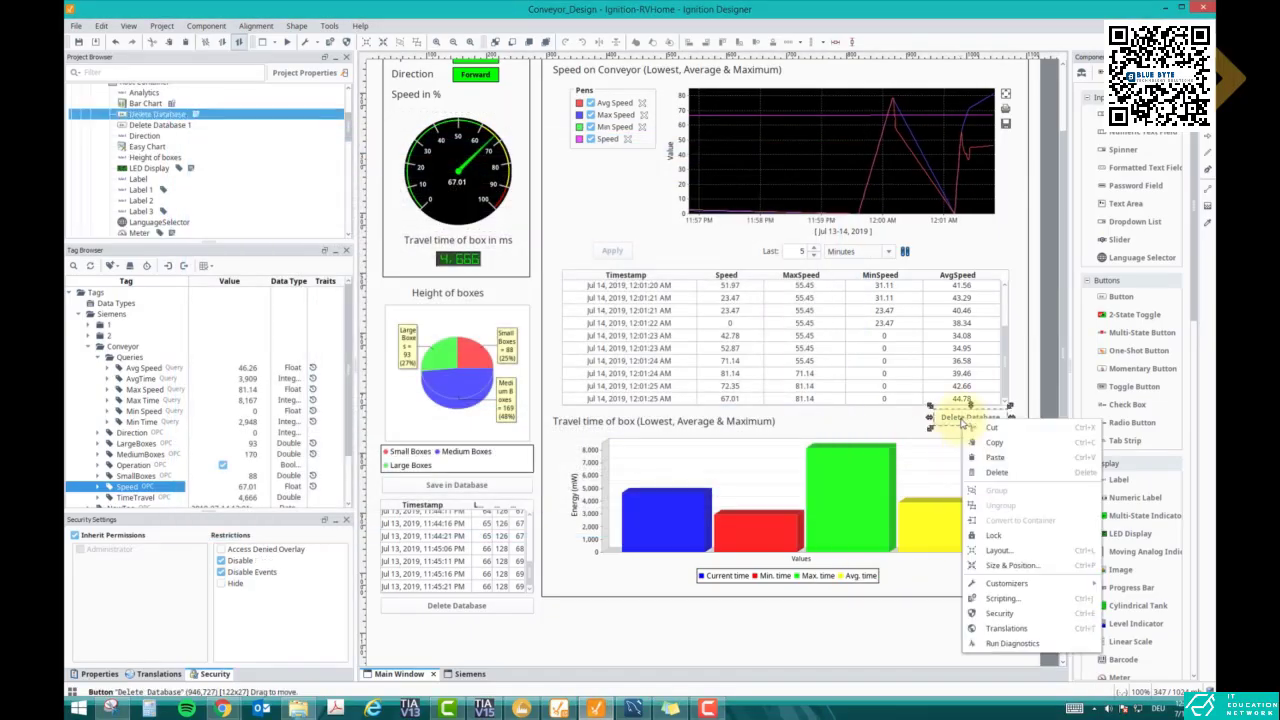
left_click(1005, 602)
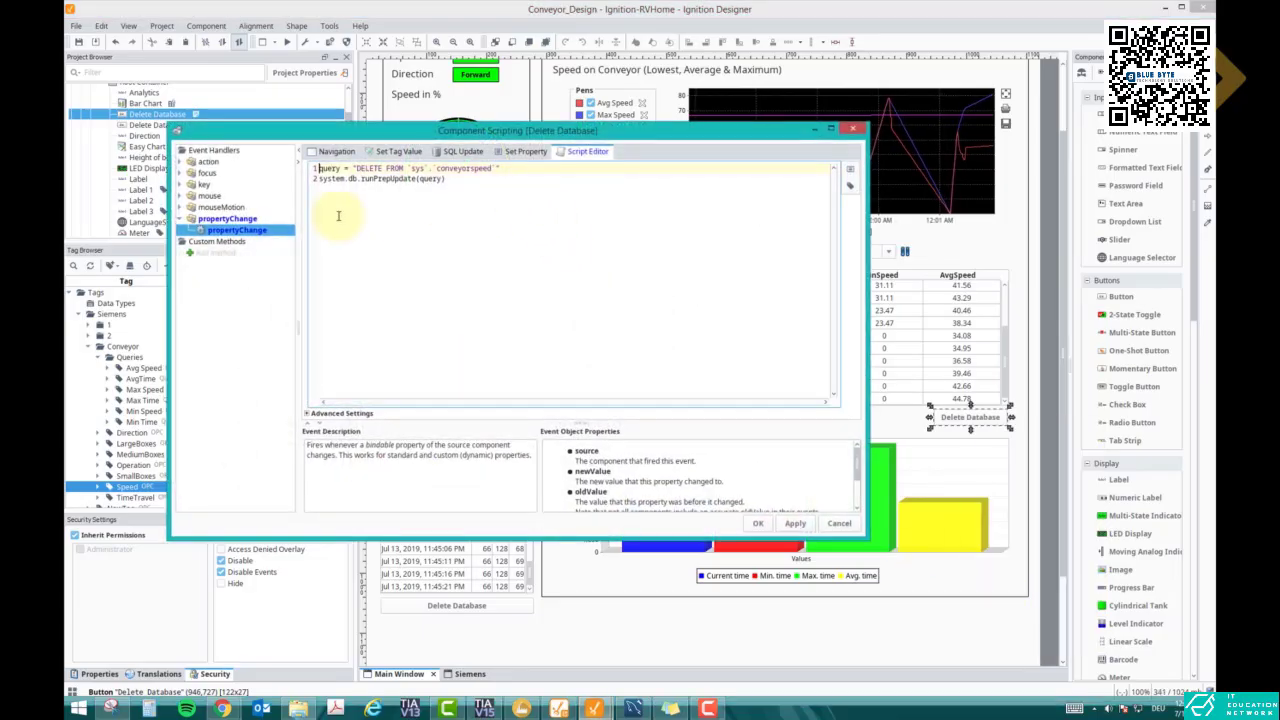
left_click_drag(449, 180, 297, 160)
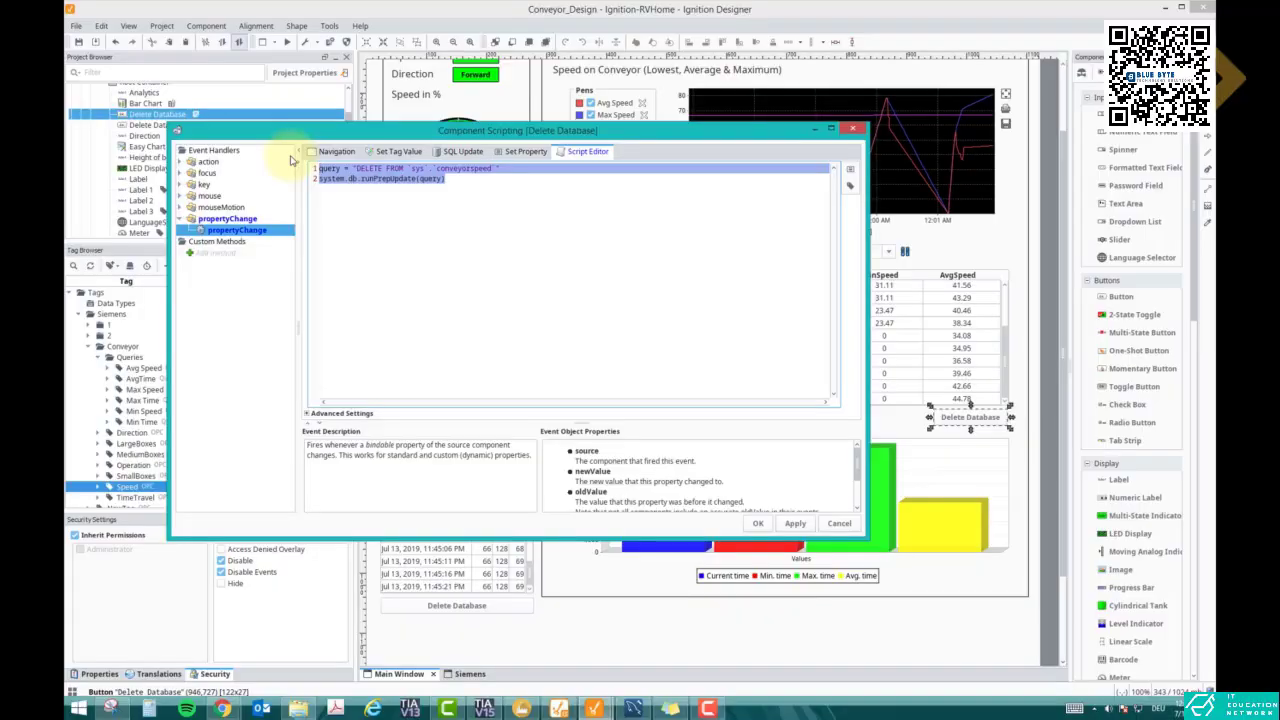
key("Delete")
double_click(208, 162)
left_click(215, 174)
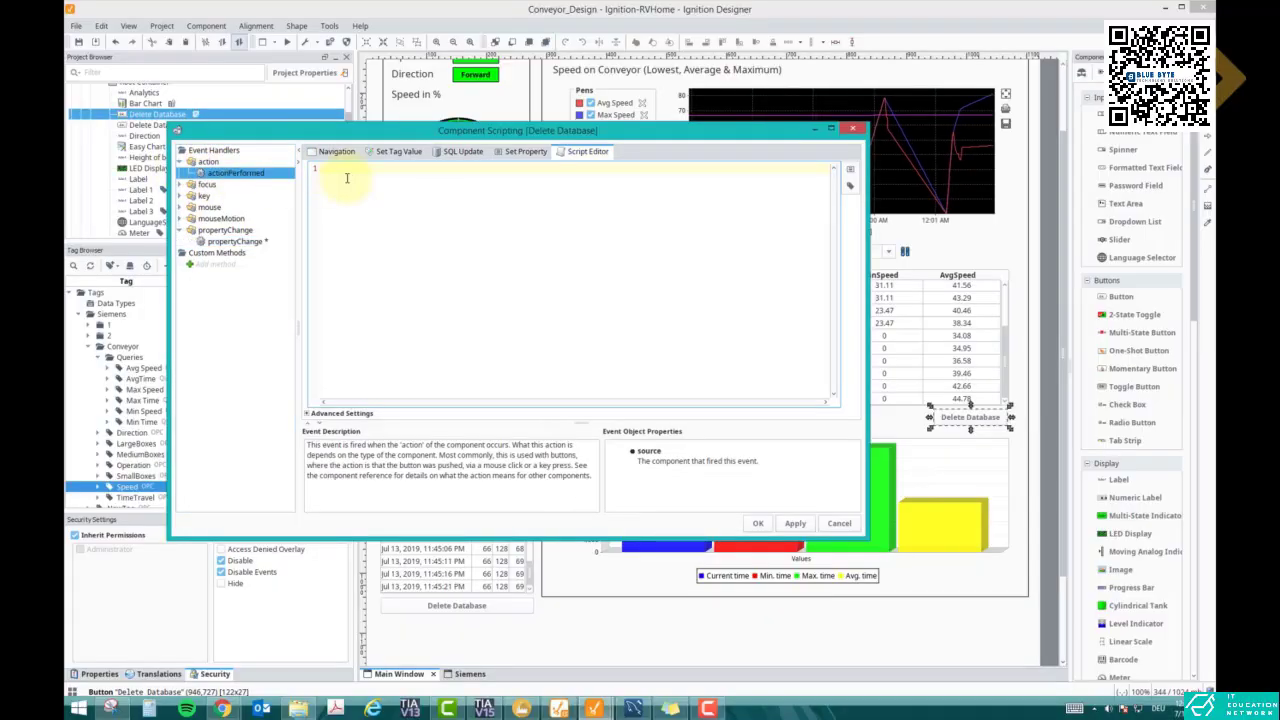
type("query = \"DELETE FROM `sys`.`conveyorspeed`\" system.db.runPrepUpdate(query)")
left_click(235, 241)
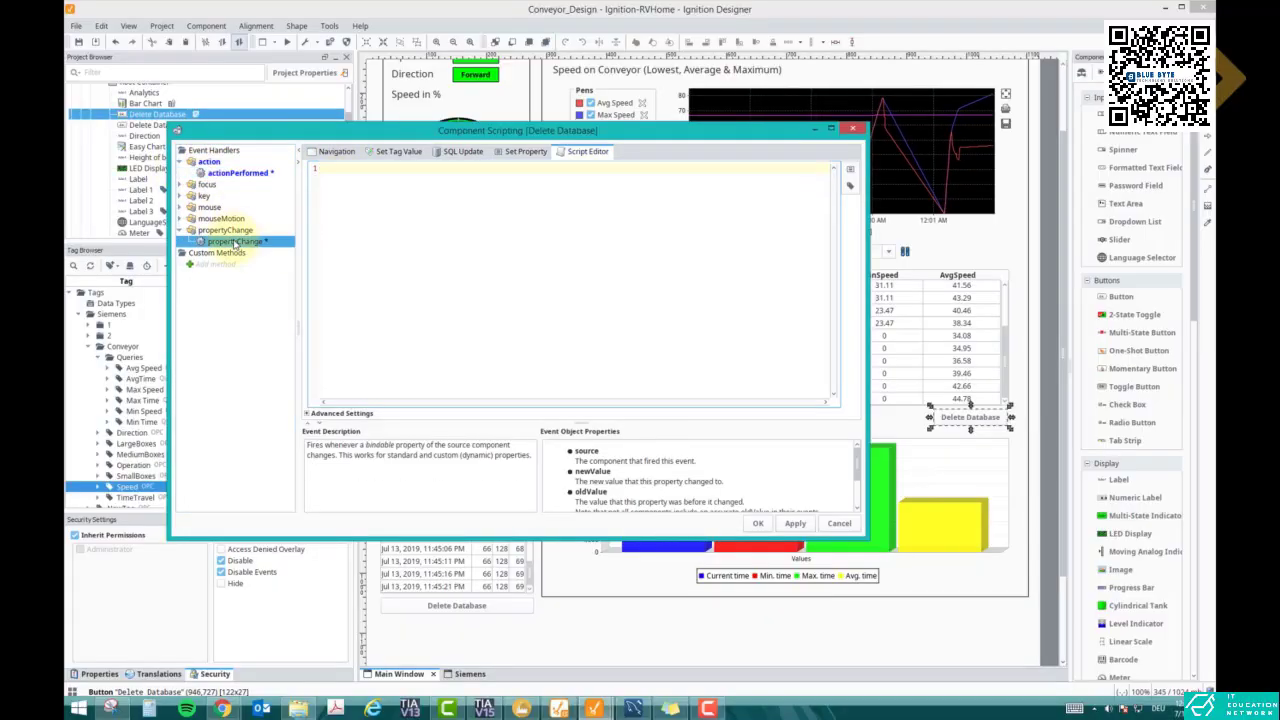
left_click(228, 174)
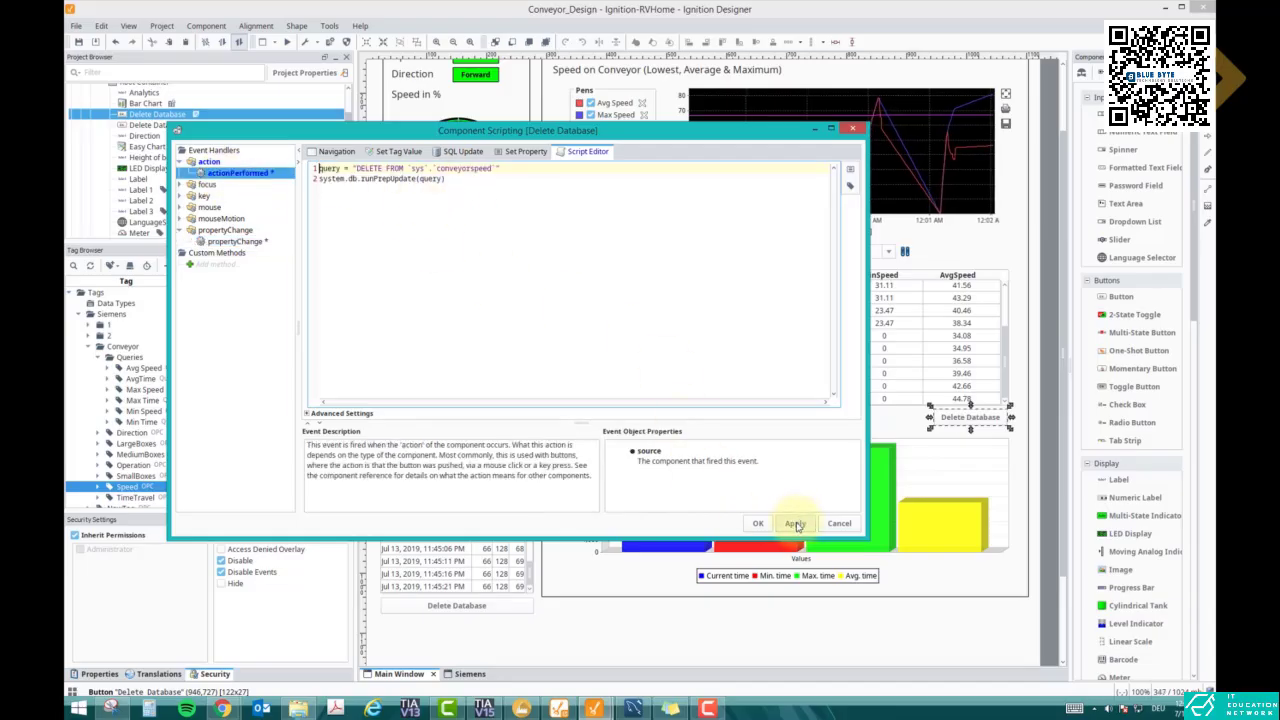
left_click(758, 523)
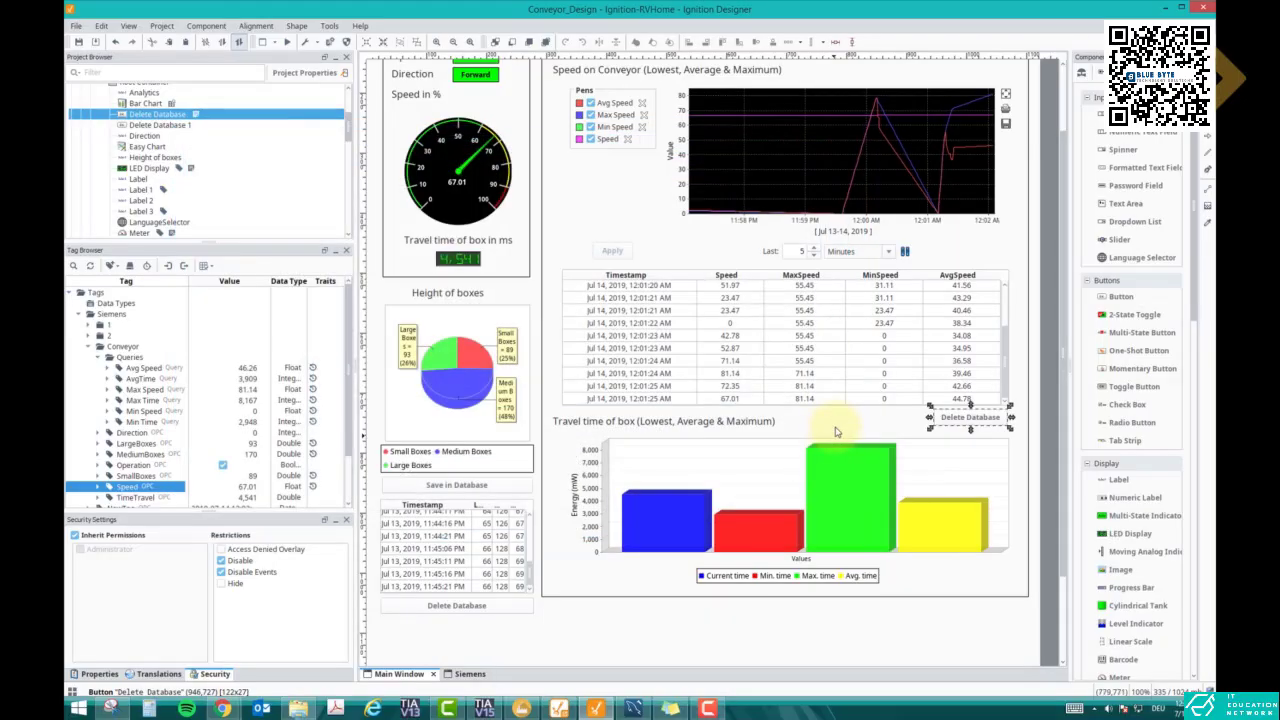
Clear the speed table with its Delete Database button in preview, and vary the Factory I/O Speed knob, ending at about 35, to log rows.
left_click(1043, 370)
left_click(287, 41)
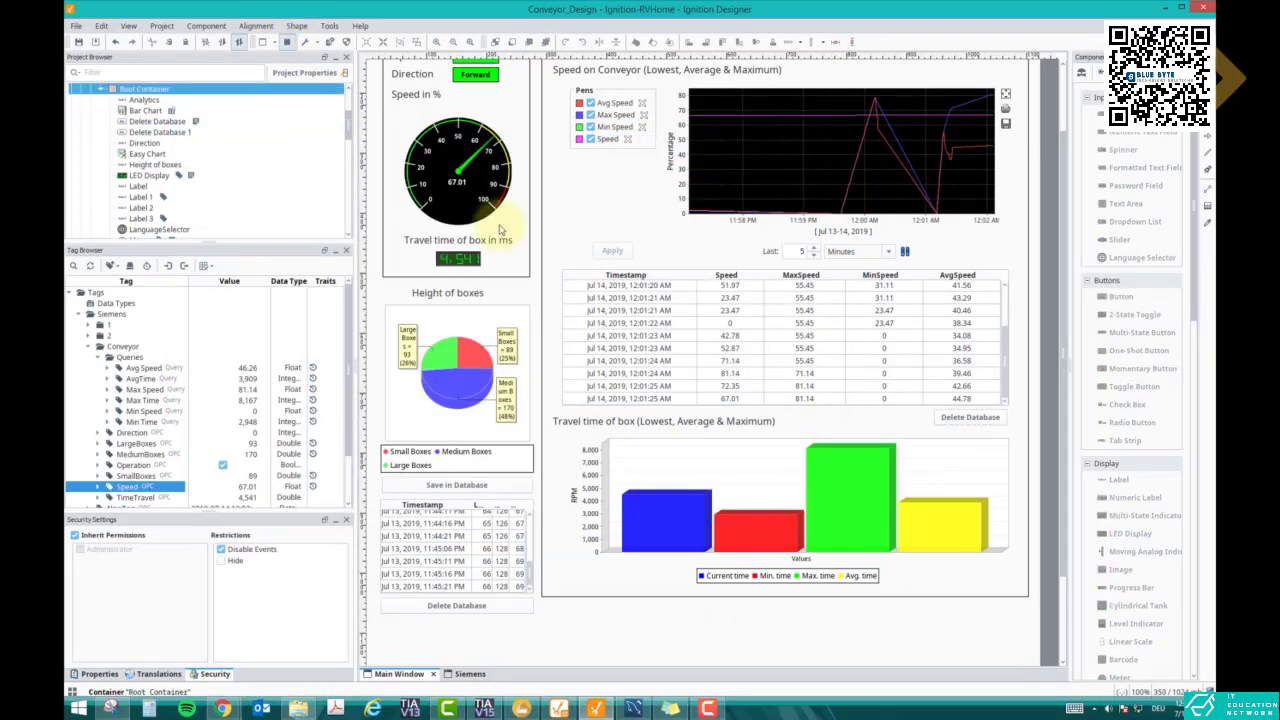
left_click(952, 420)
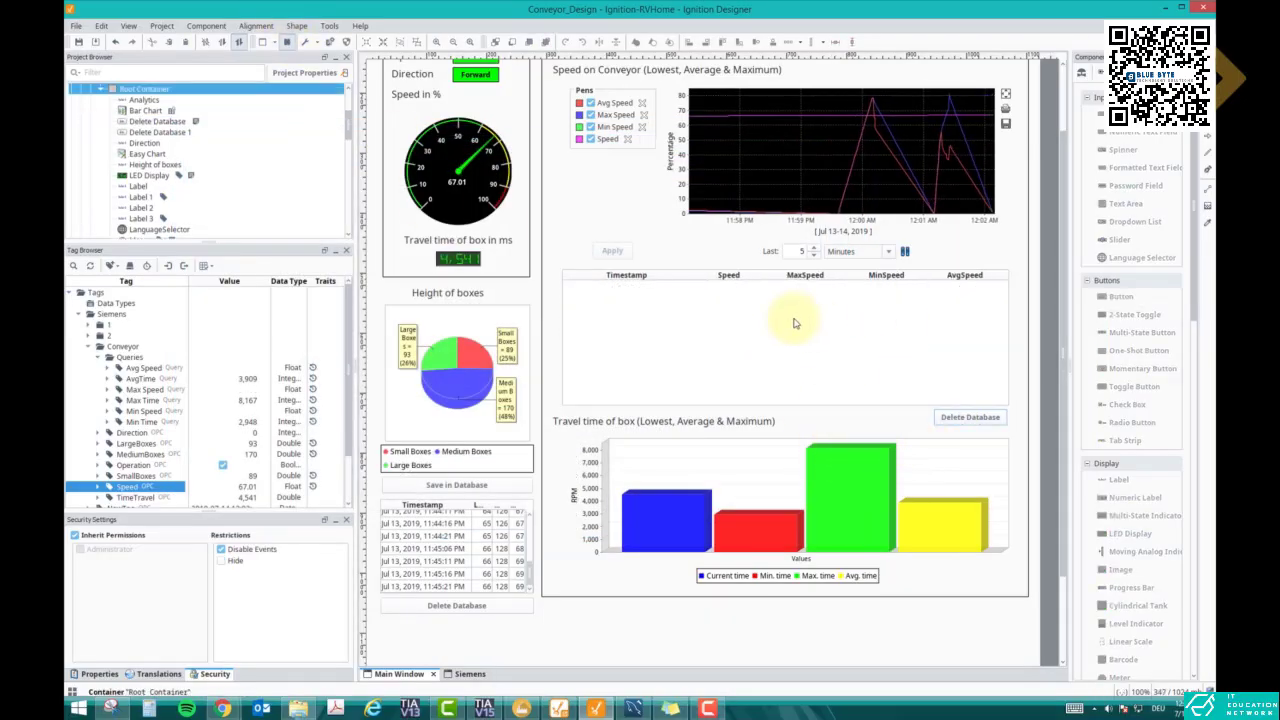
left_click(521, 708)
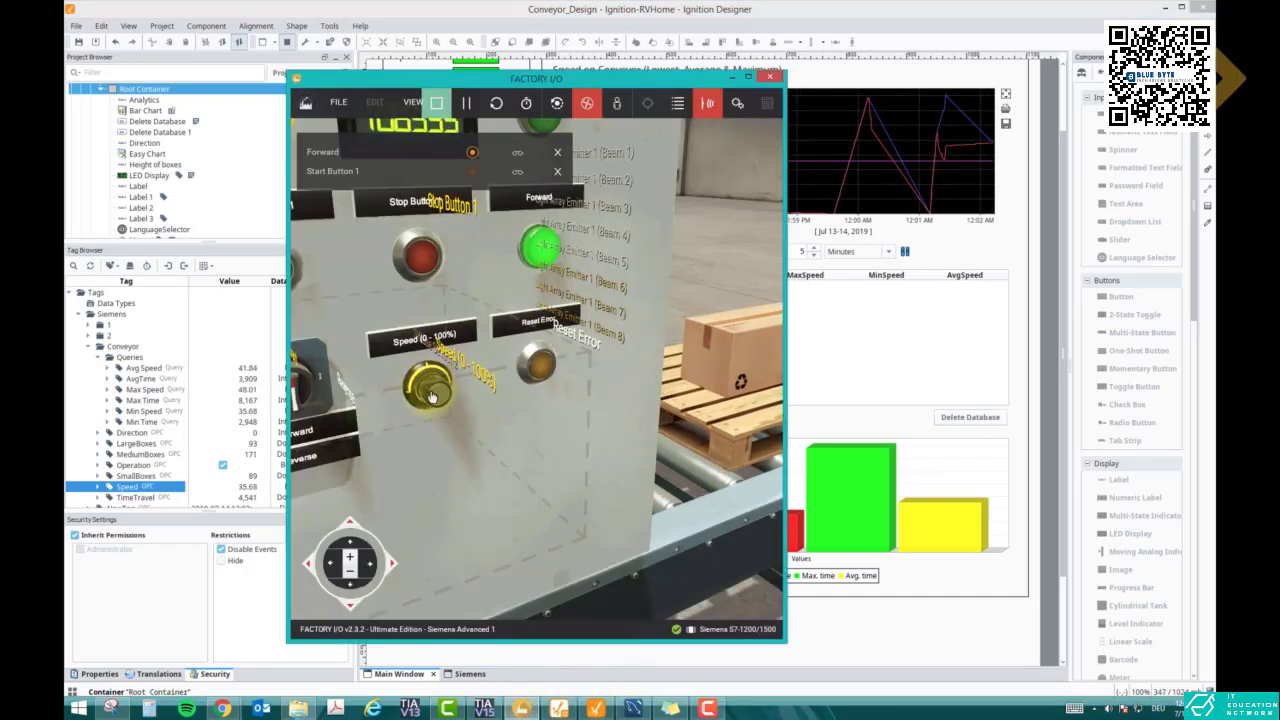
left_click_drag(429, 385, 441, 393)
left_click(878, 360)
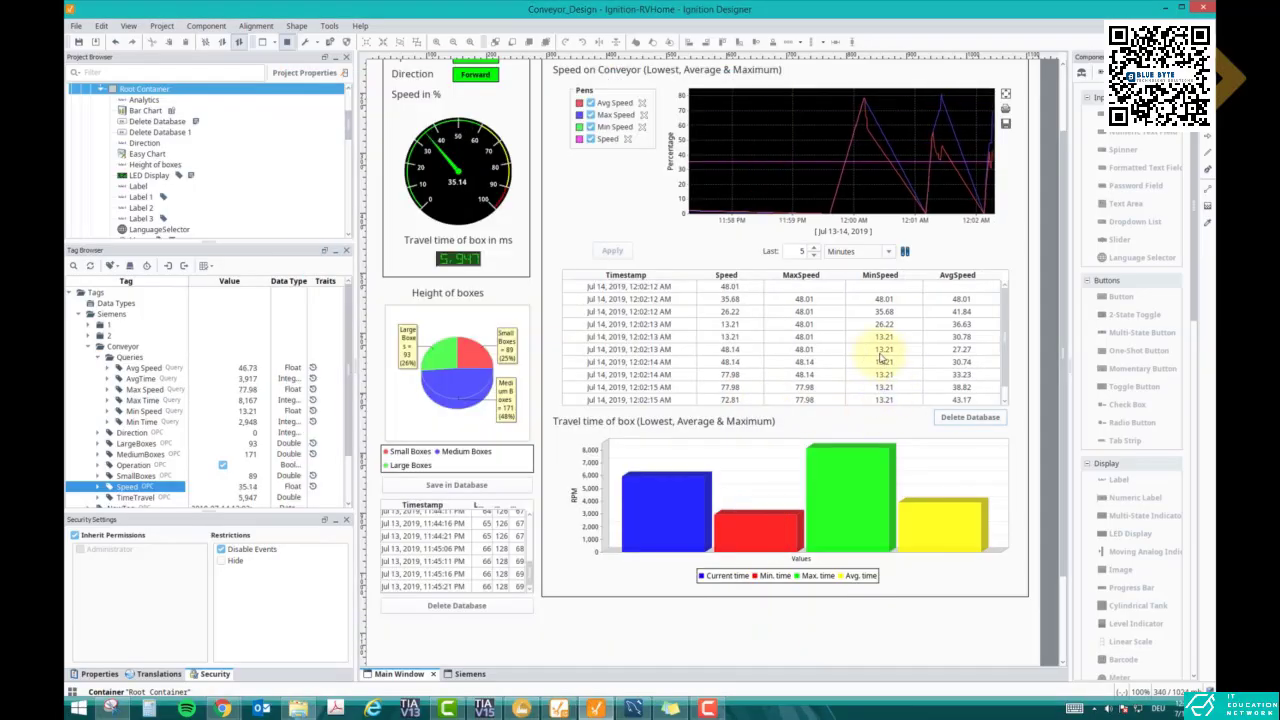
Clear the speed table again and vary the Factory I/O Speed knob, ending at about 80, to retest the logging.
left_click(970, 418)
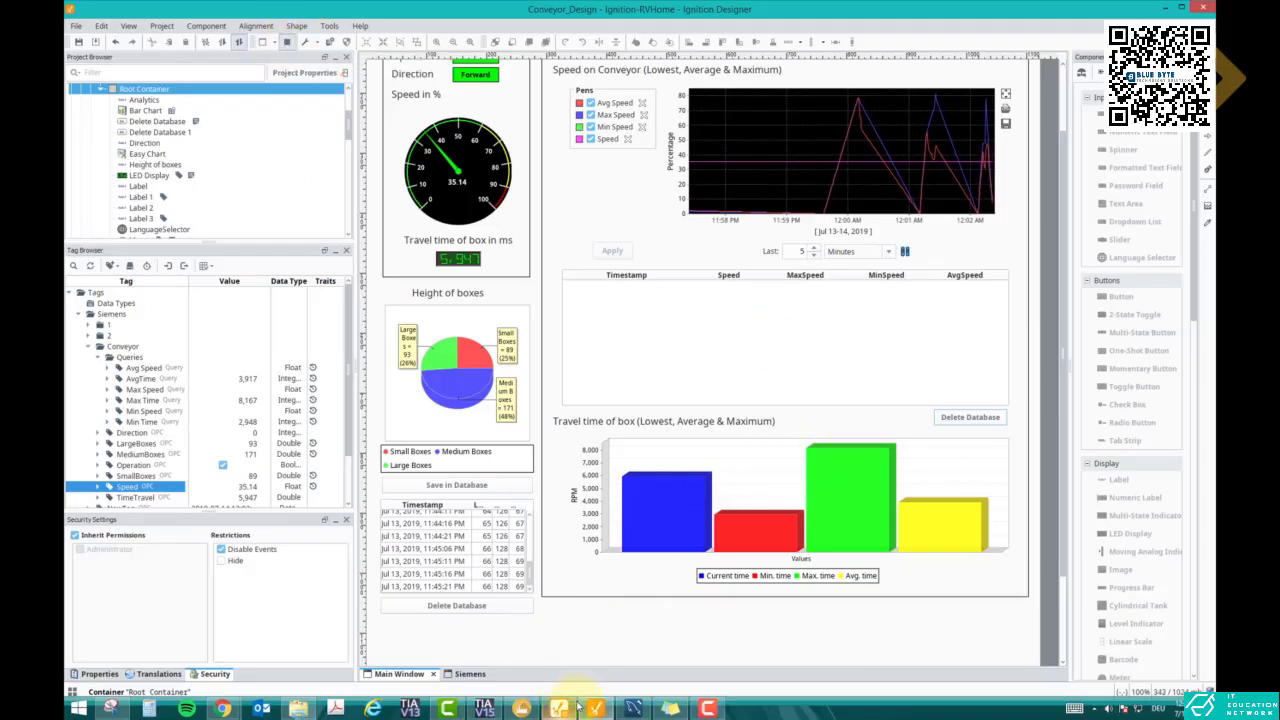
left_click(521, 710)
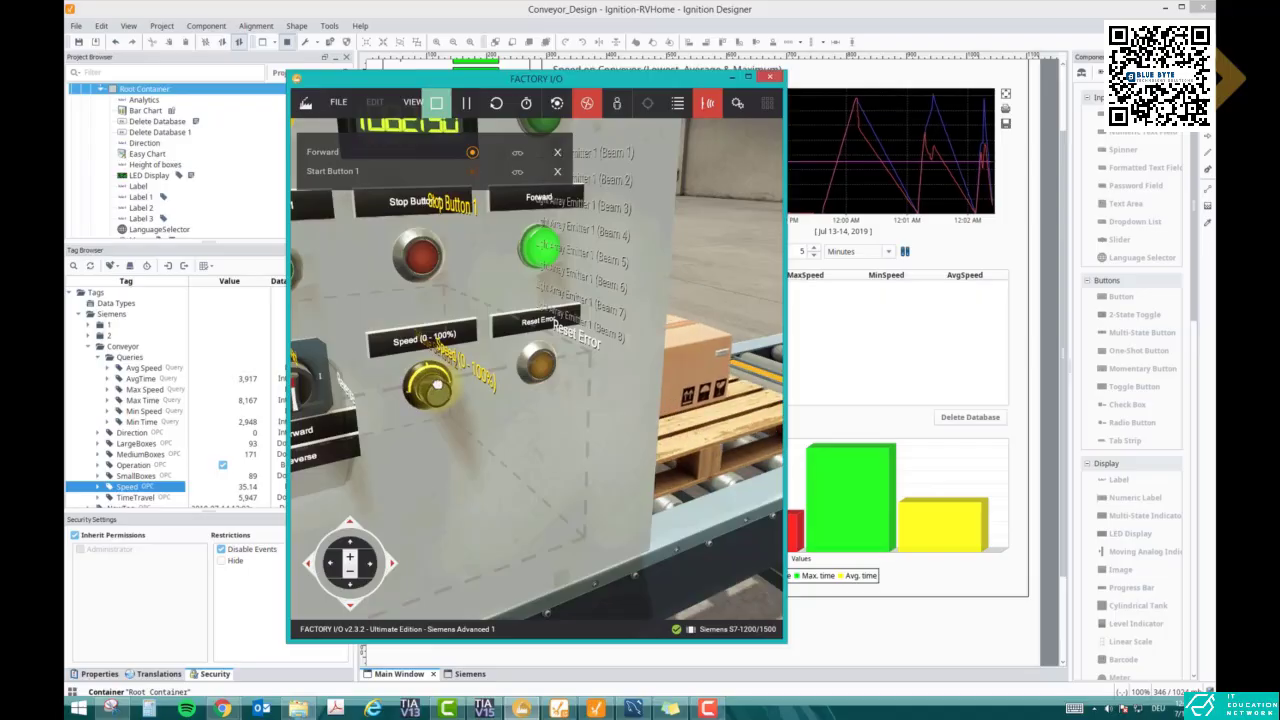
left_click_drag(435, 388, 440, 391)
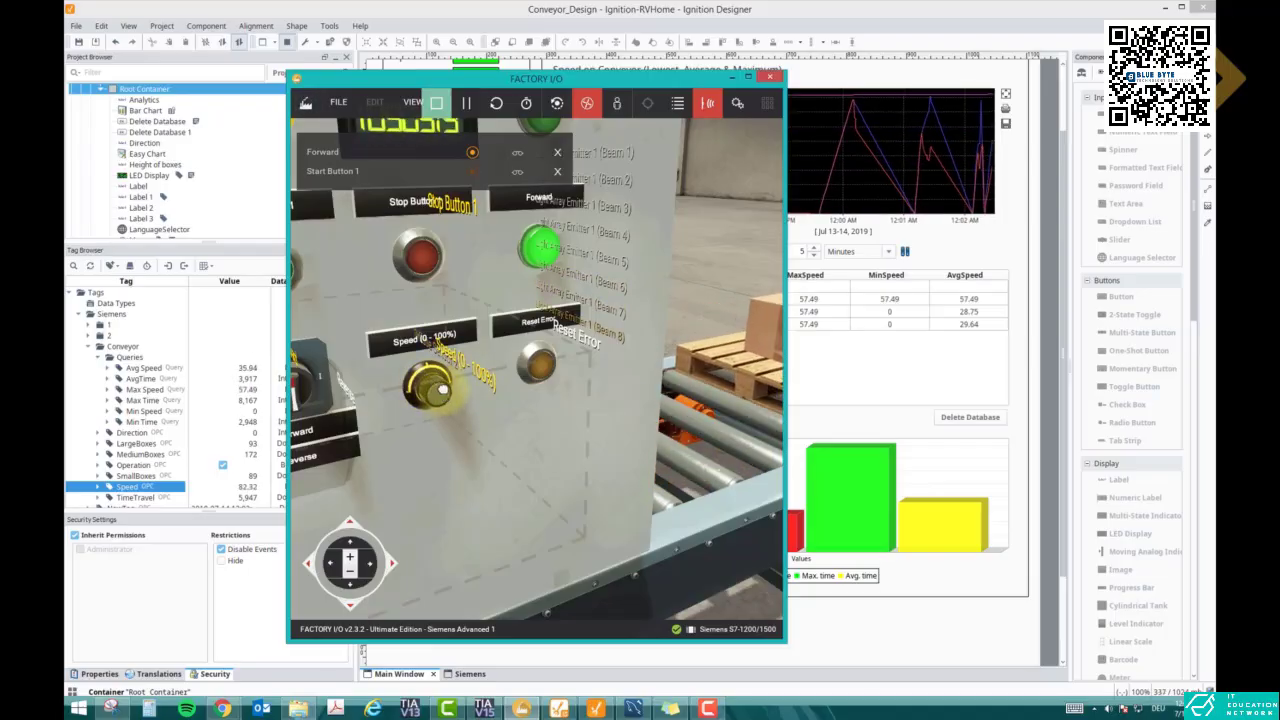
left_click(851, 423)
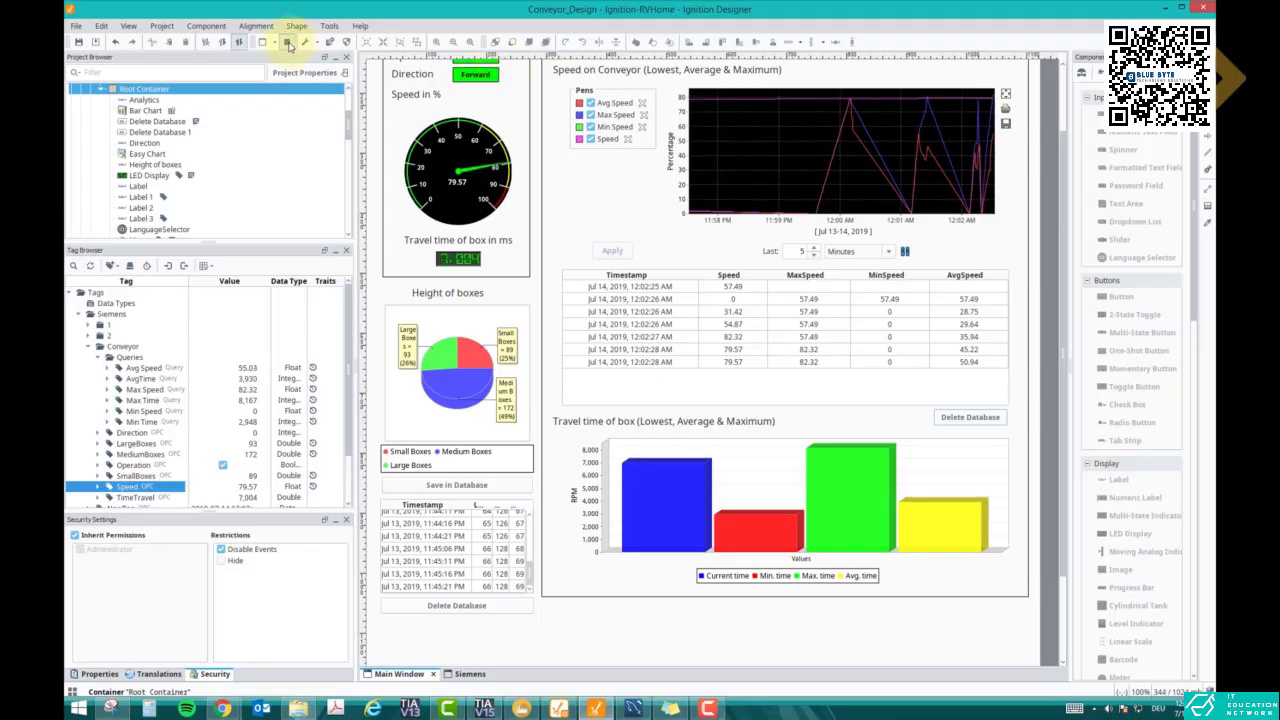
With the preview stopped, copy the actionPerformed script of the speed table's Delete Database button and leave it unedited.
left_click(963, 419)
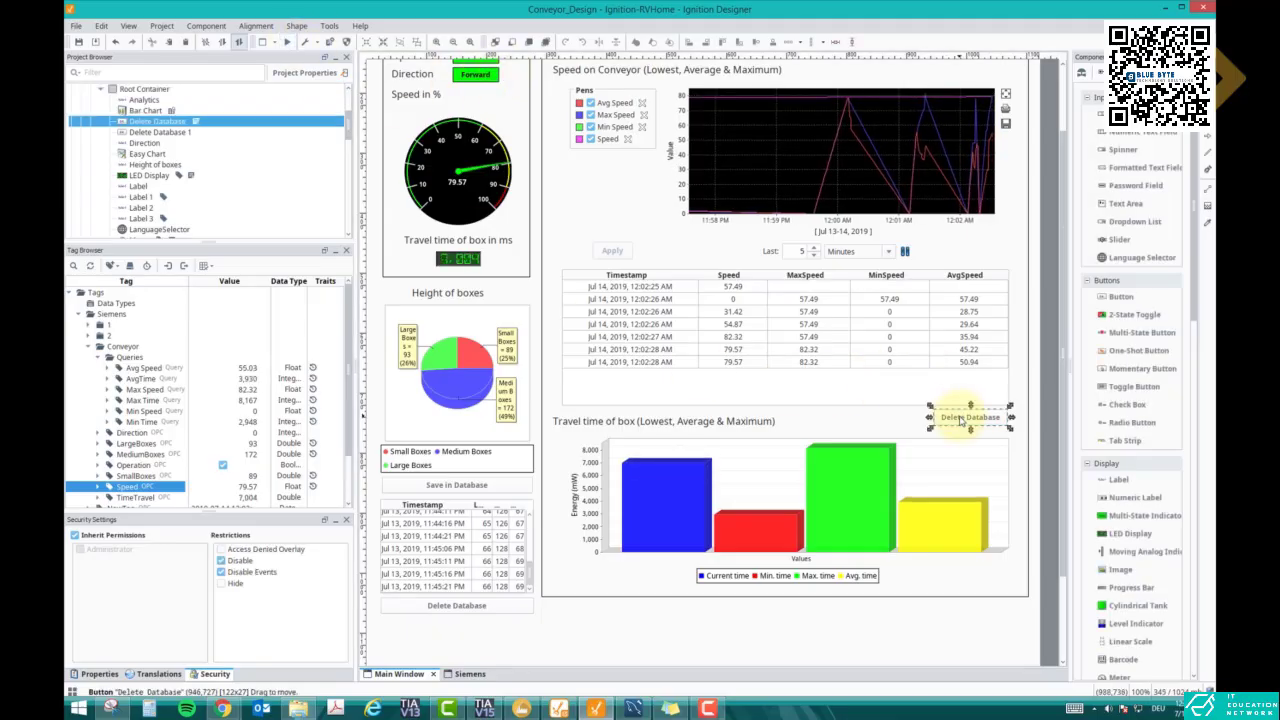
key("ctrl+j")
left_click_drag(484, 222, 314, 143)
key("ctrl+c")
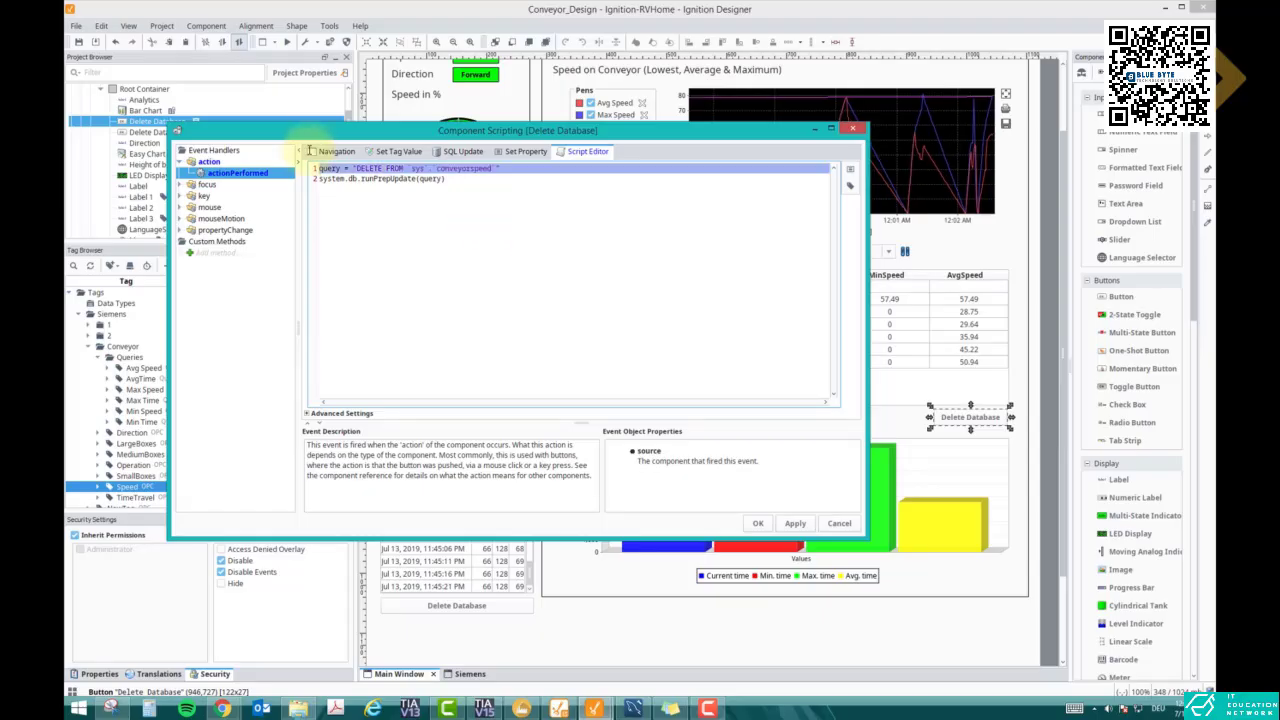
left_click(836, 524)
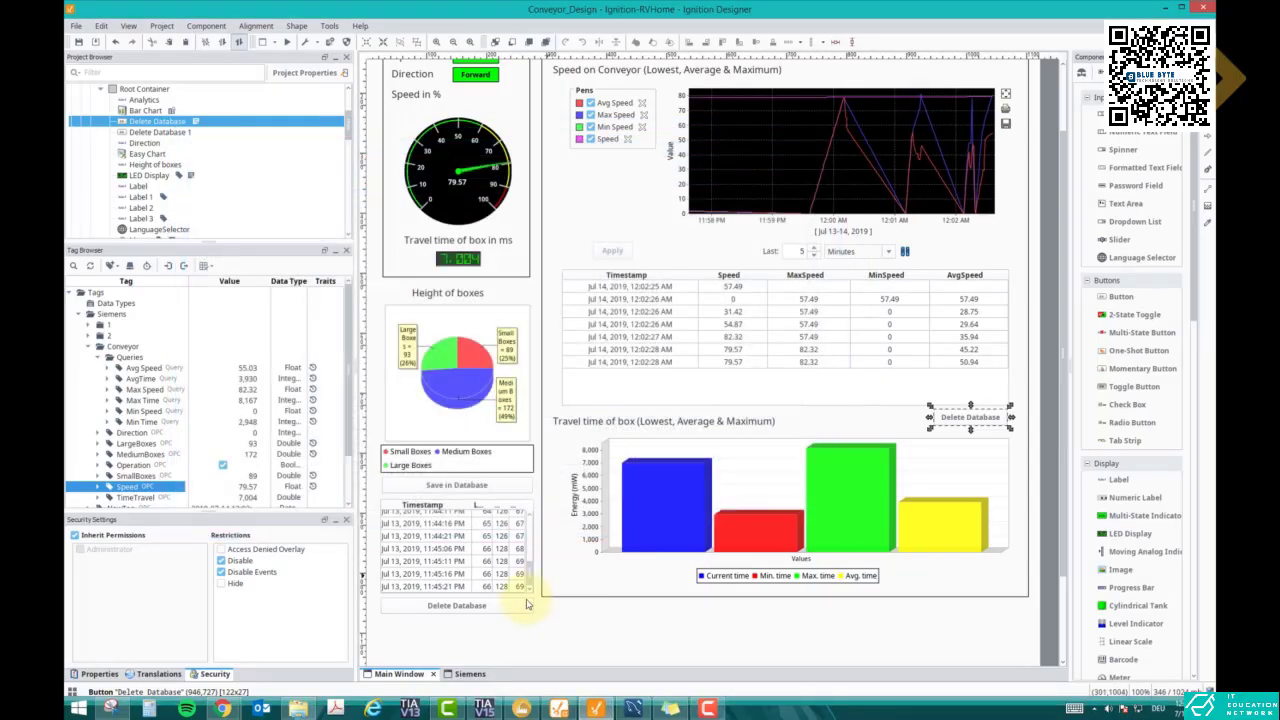
Paste the copied script into the actionPerformed event of the Delete Database button below the box count table.
right_click(485, 609)
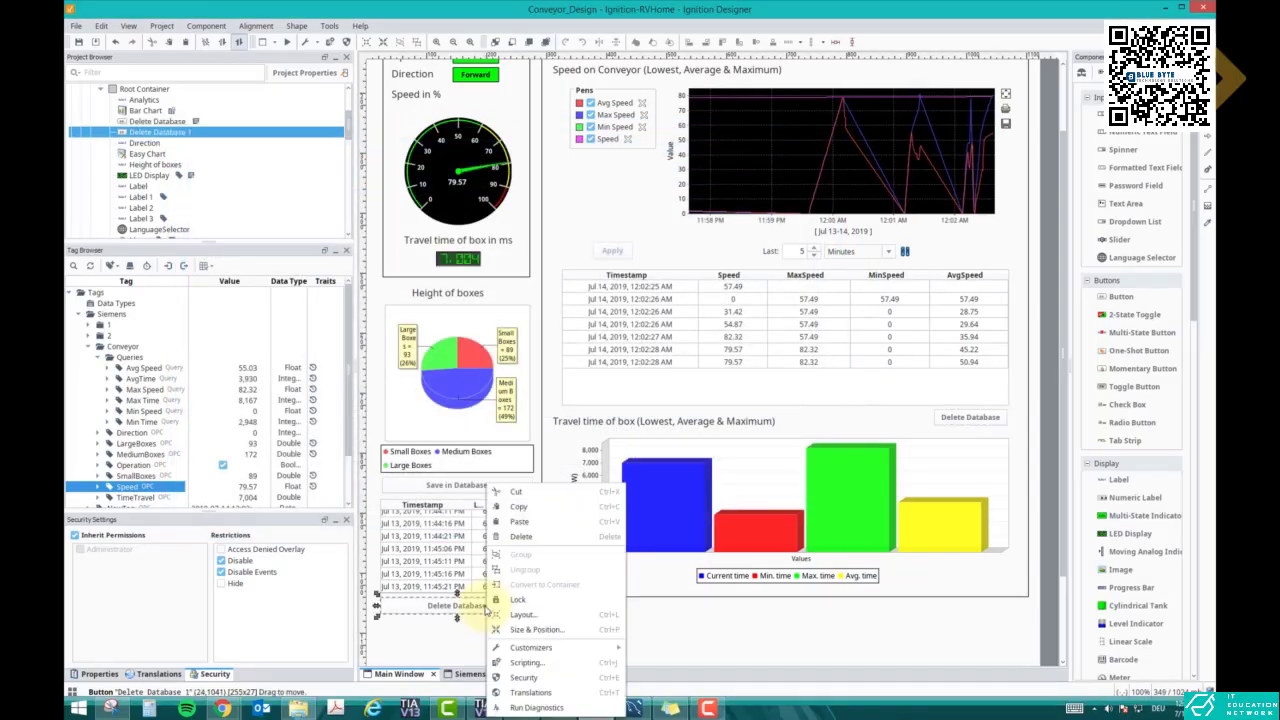
left_click(527, 662)
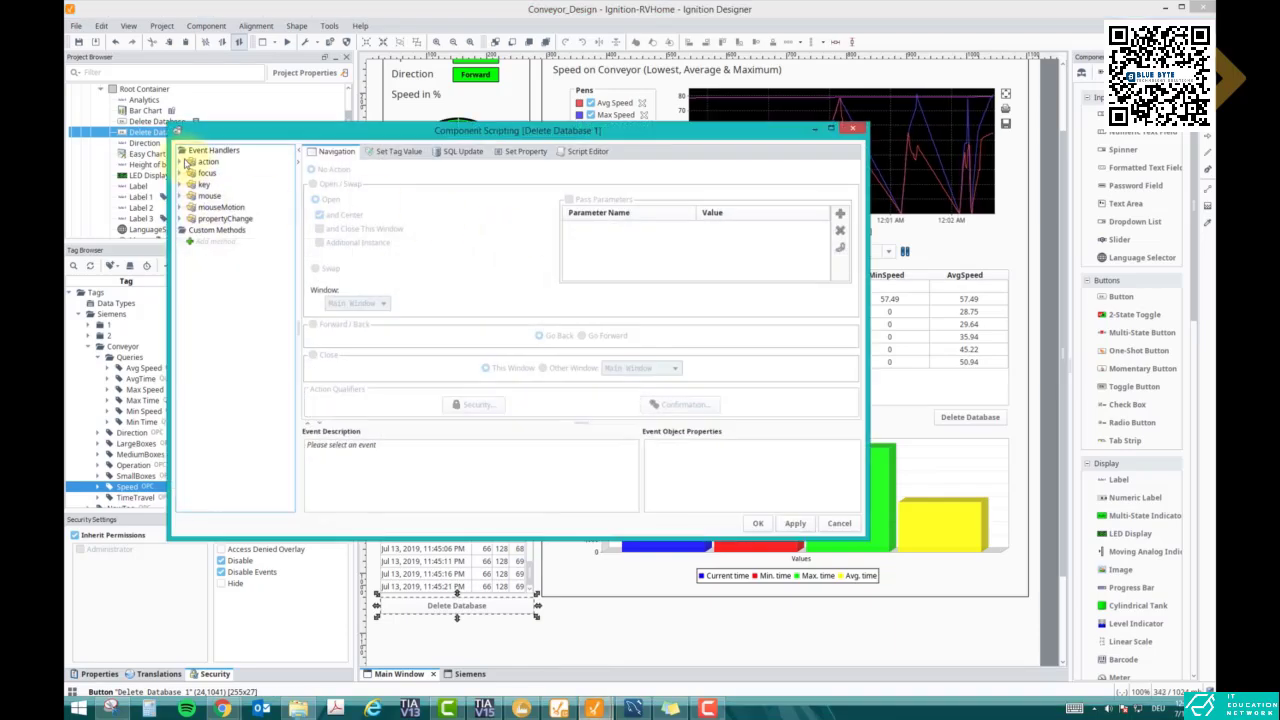
left_click(183, 162)
left_click(240, 173)
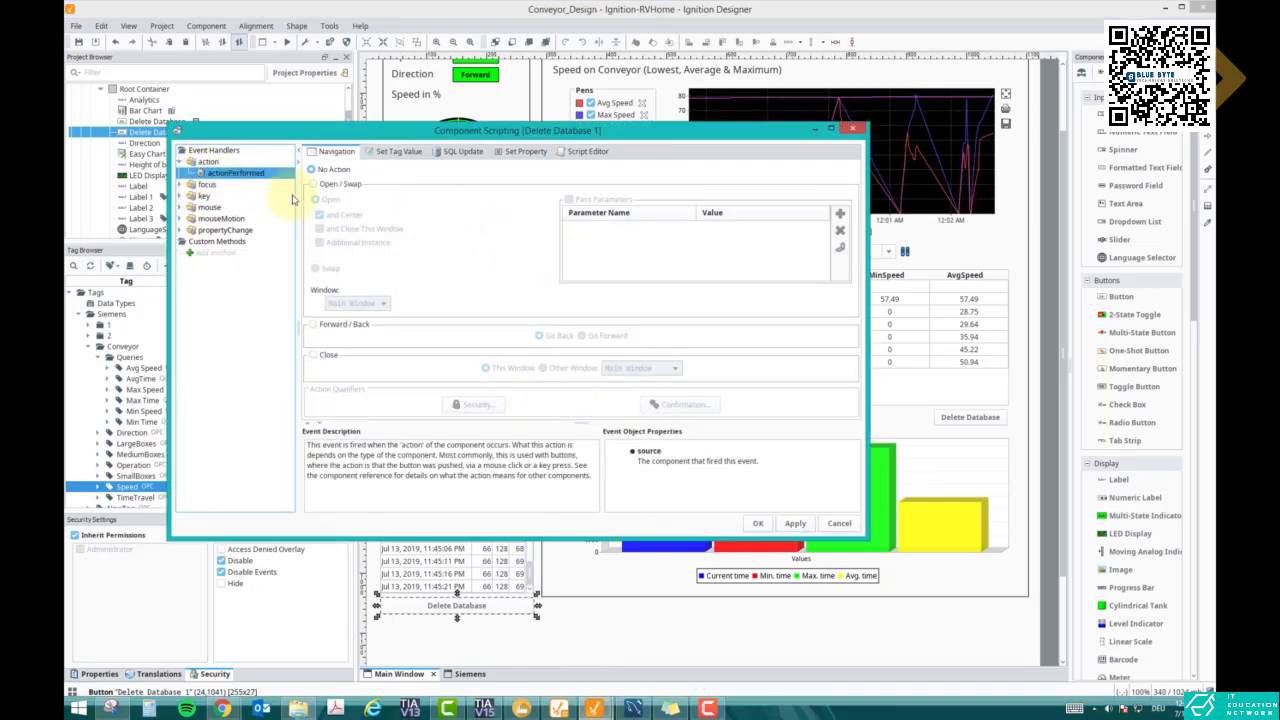
left_click(580, 152)
left_click(371, 186)
key("ctrl+v")
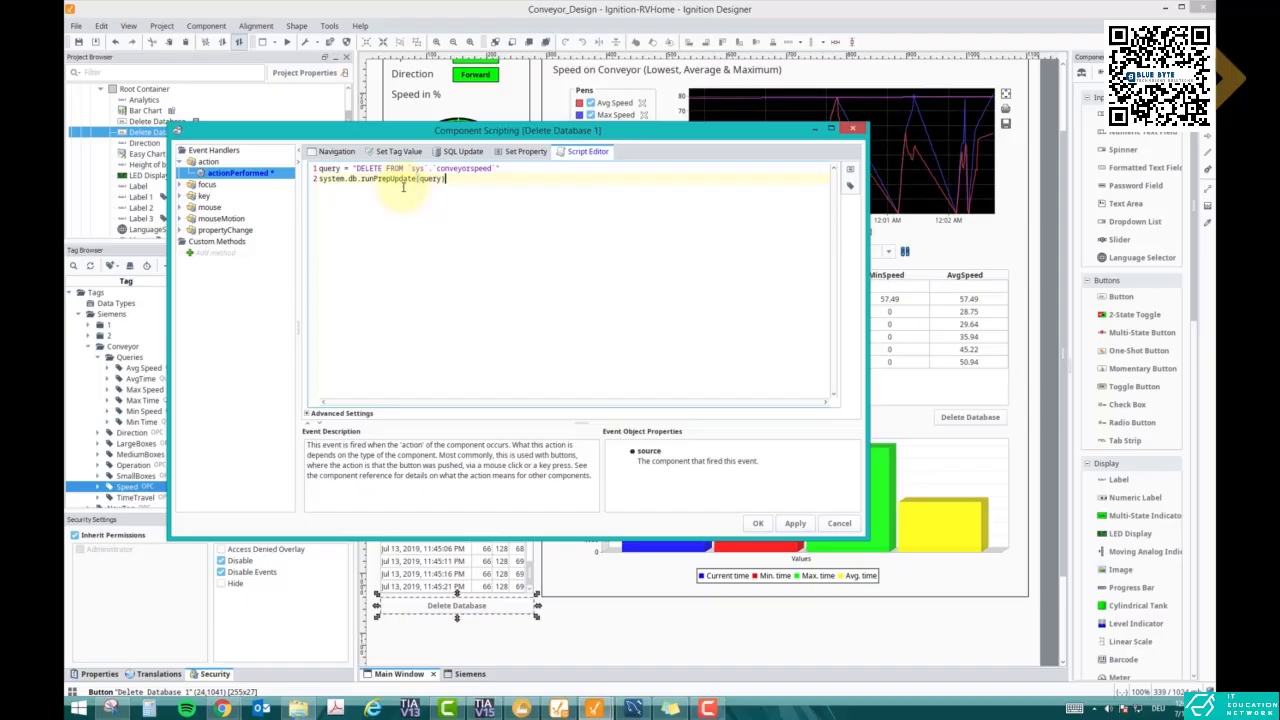
Look up the box count table's name in MySQL Workbench, change the pasted query's table to boxcount, and save the script.
double_click(453, 169)
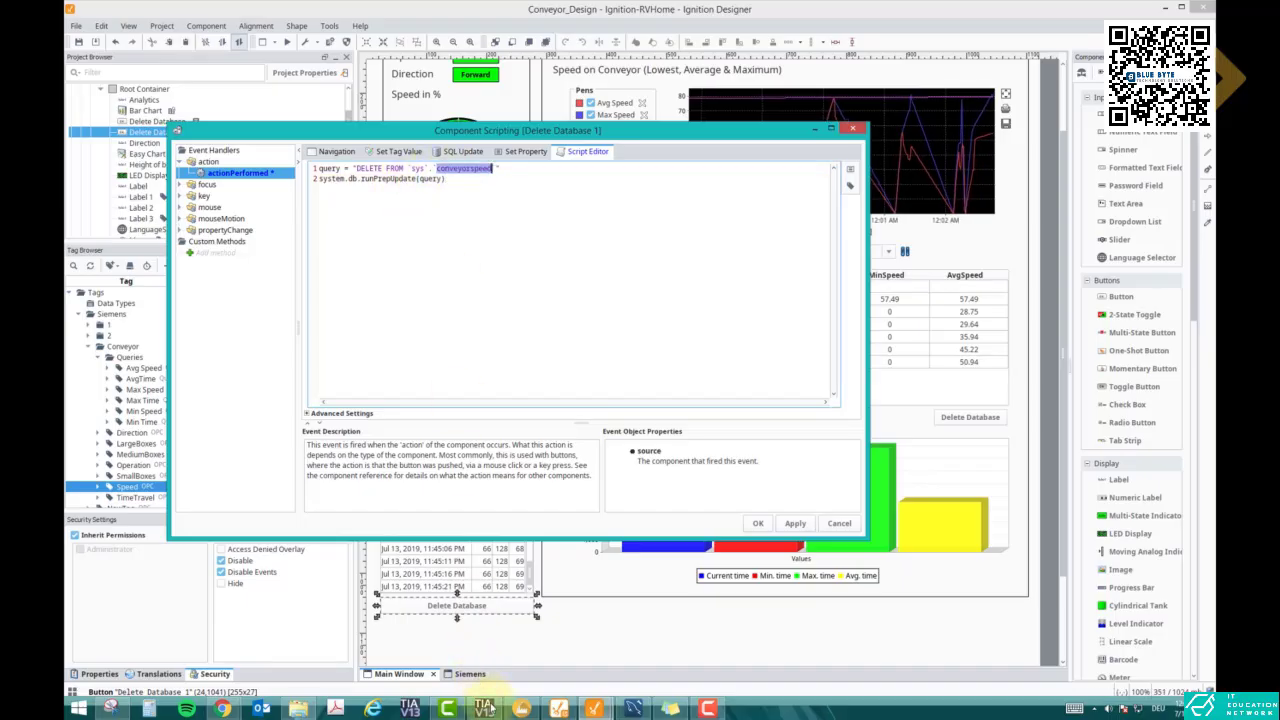
left_click(633, 708)
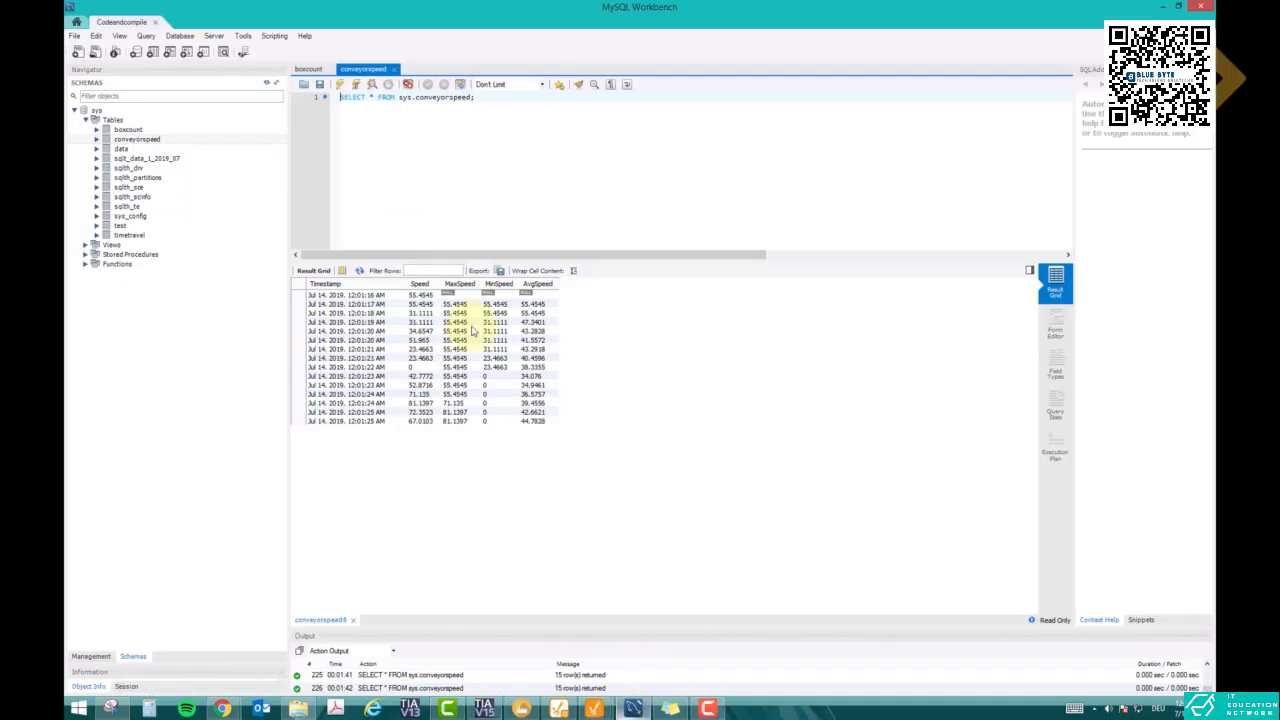
left_click(317, 70)
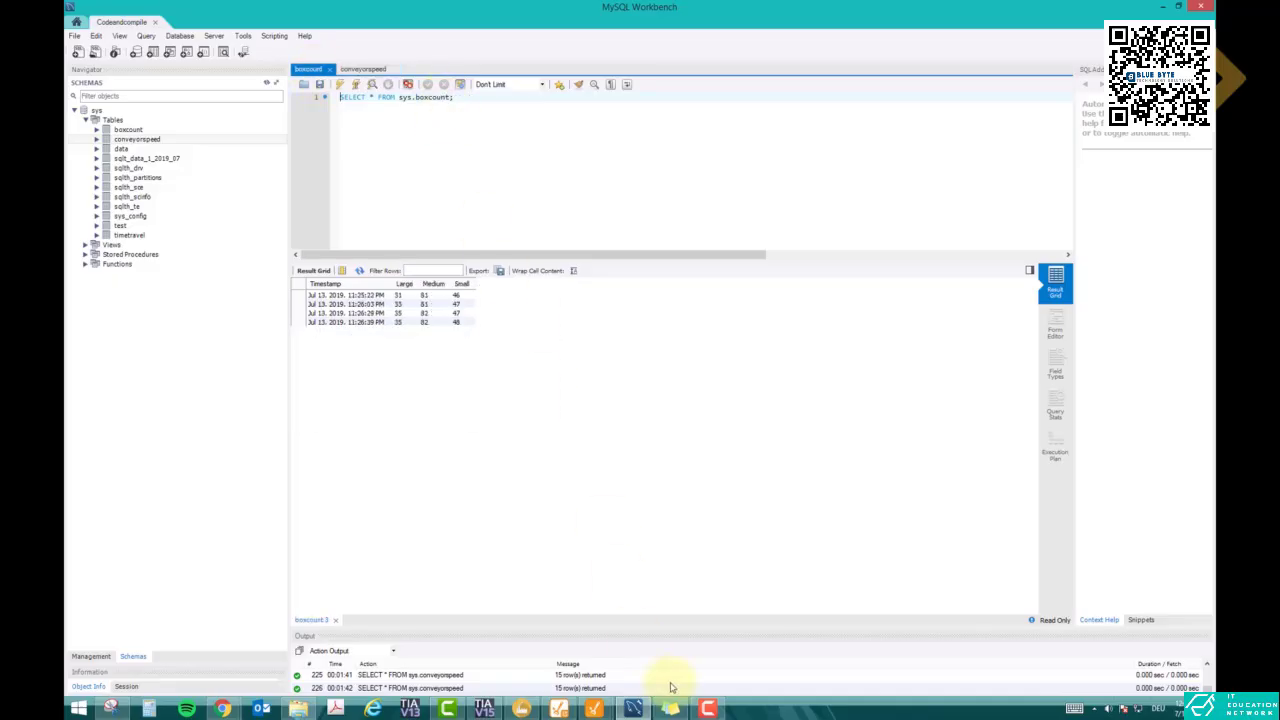
left_click(633, 706)
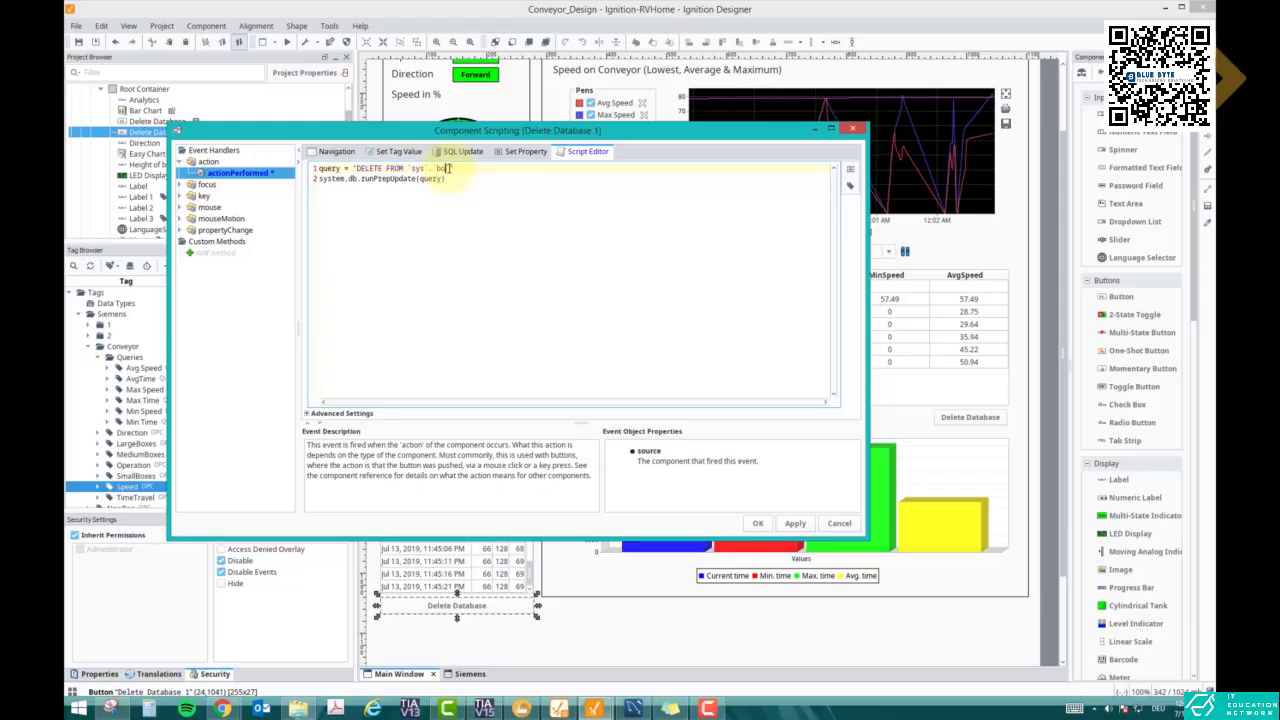
type("ount")
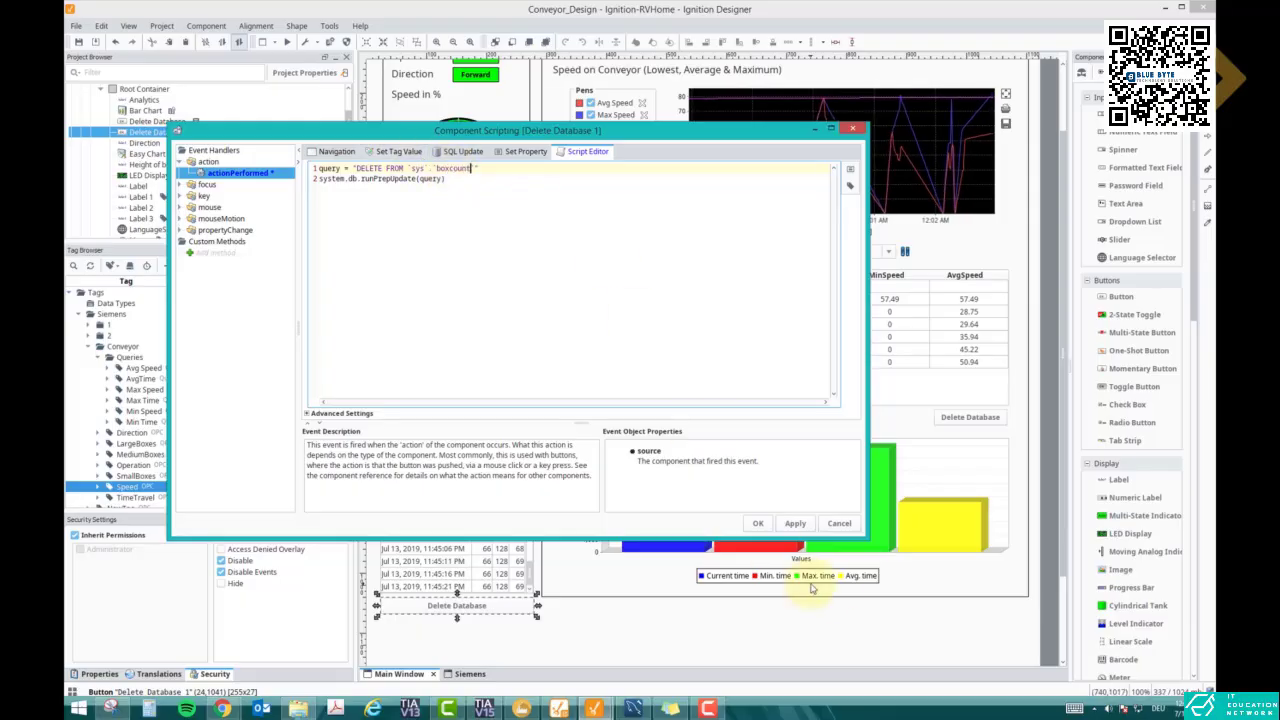
left_click(756, 523)
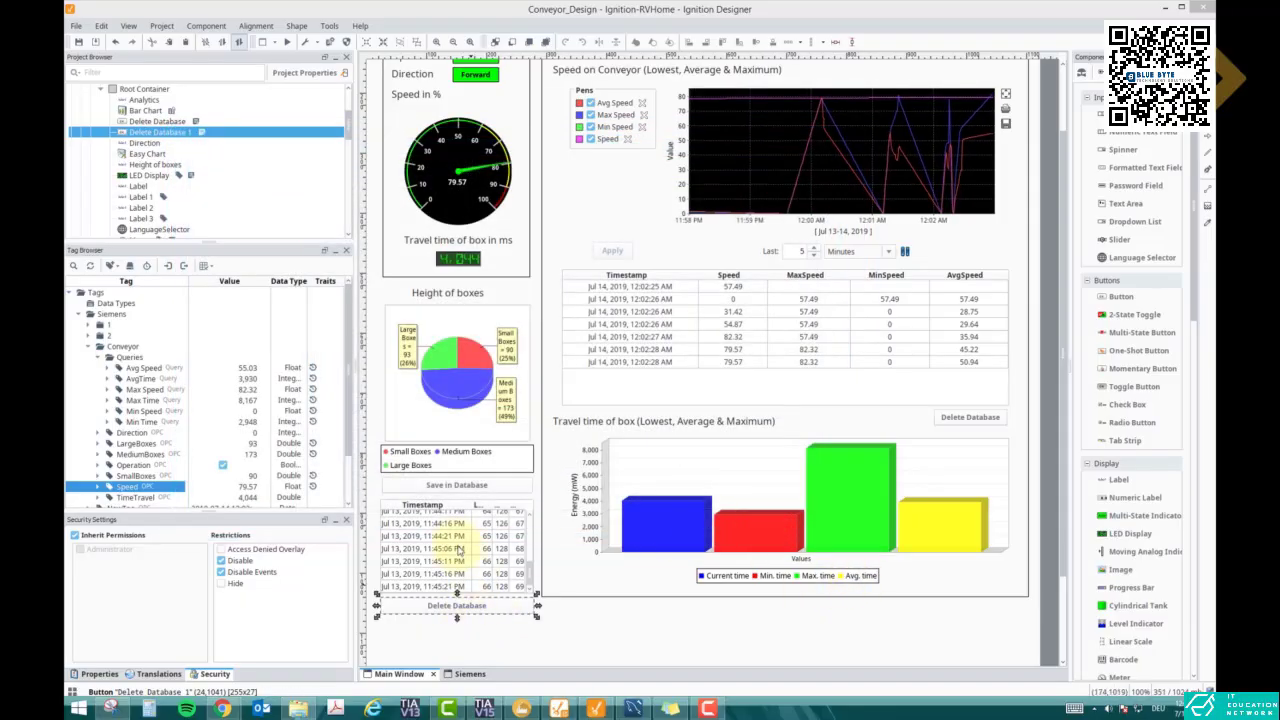
In preview, clear the box count table with its Delete Database button, save new box counts to the database, and stop the preview.
left_click(286, 41)
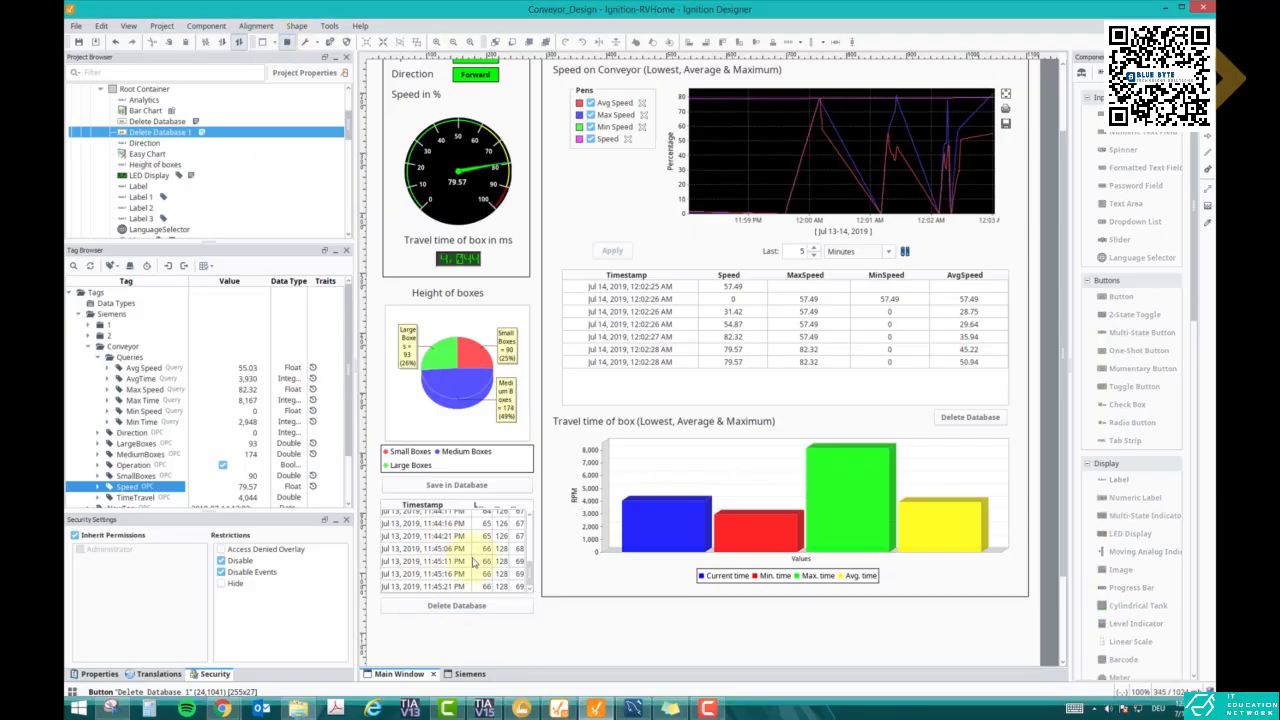
scroll(482, 536, "up", 5)
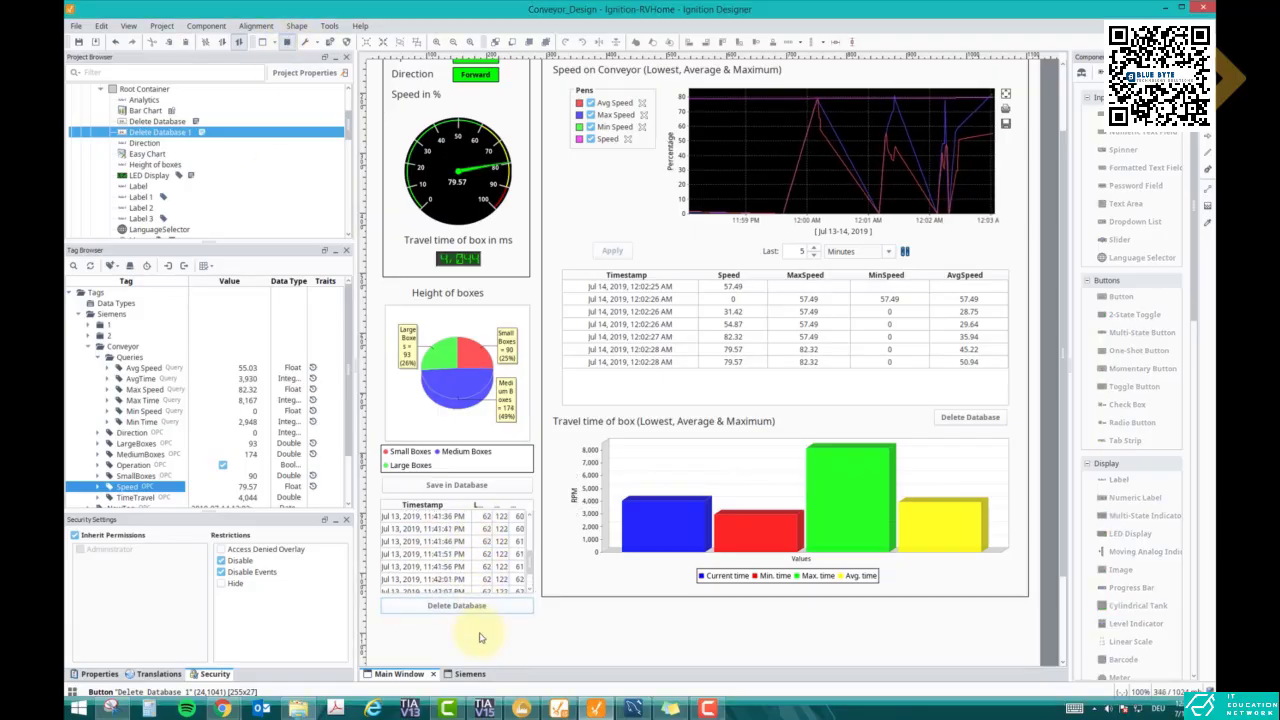
left_click(464, 605)
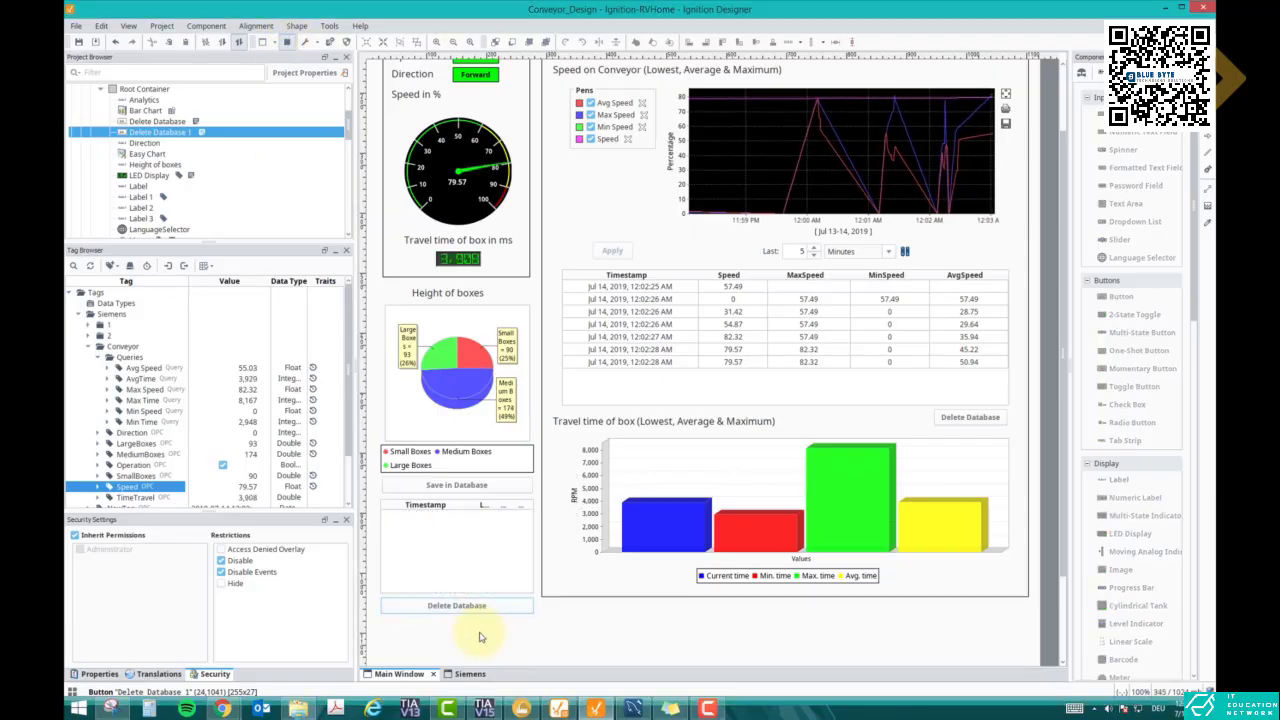
left_click(456, 486)
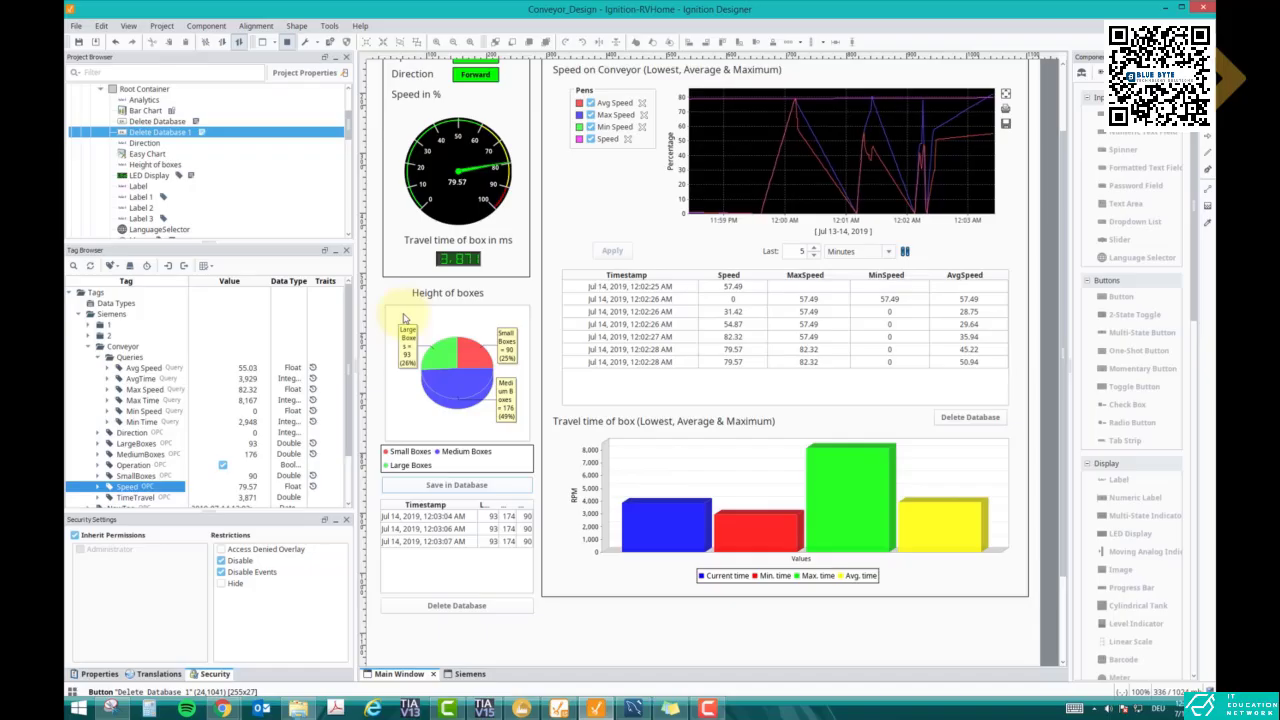
left_click(289, 43)
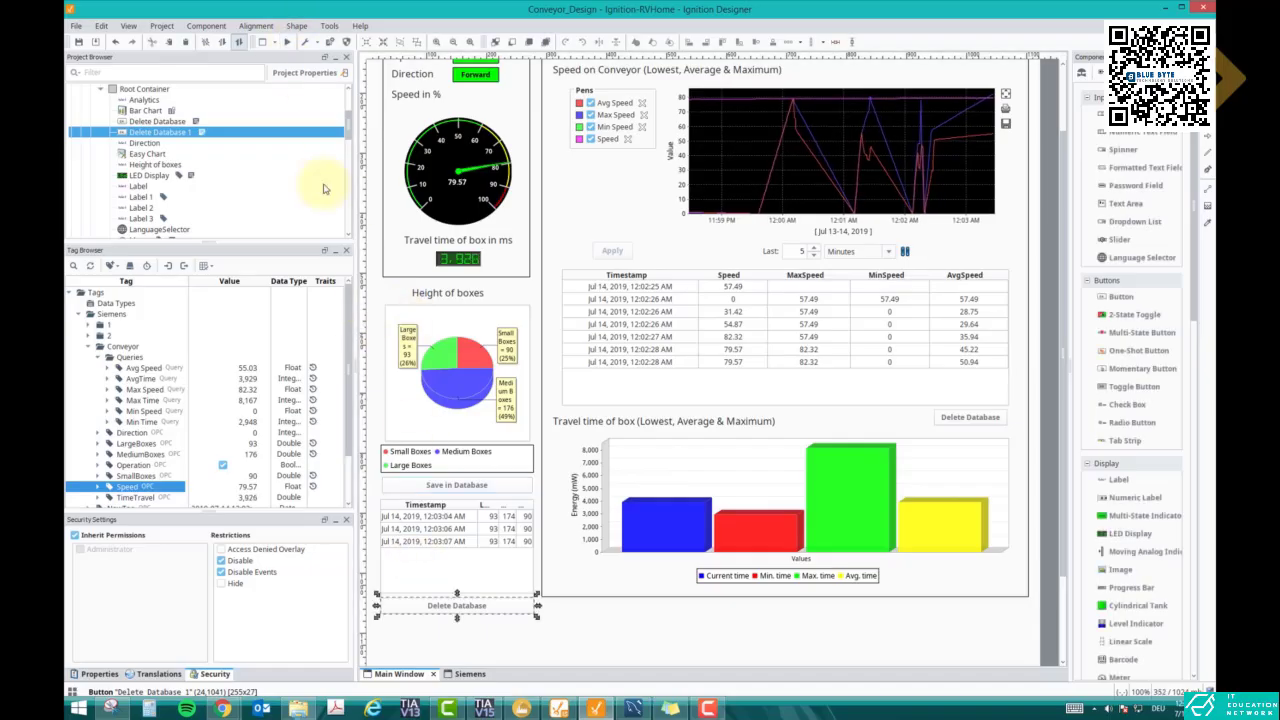
Add a Timer component to the Main Window just below the box count table's Delete Database button.
left_click(748, 645)
scroll(1107, 563, "down", 10)
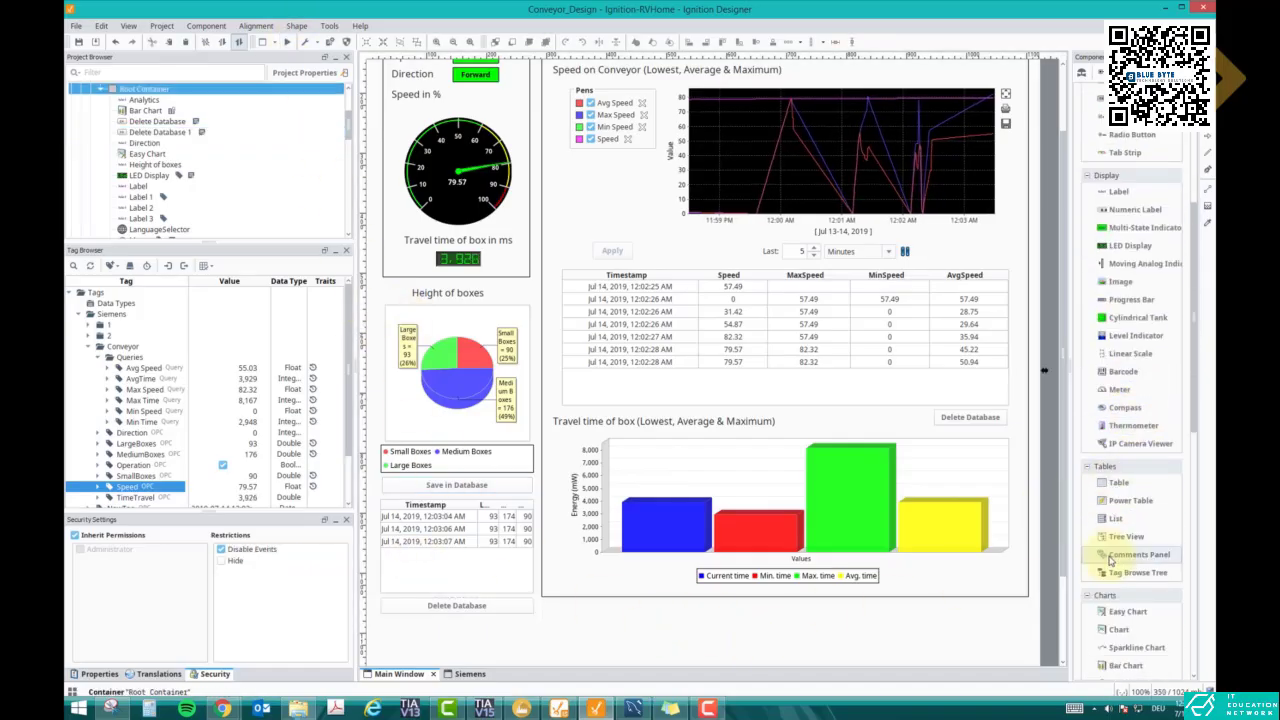
scroll(1107, 563, "down", 10)
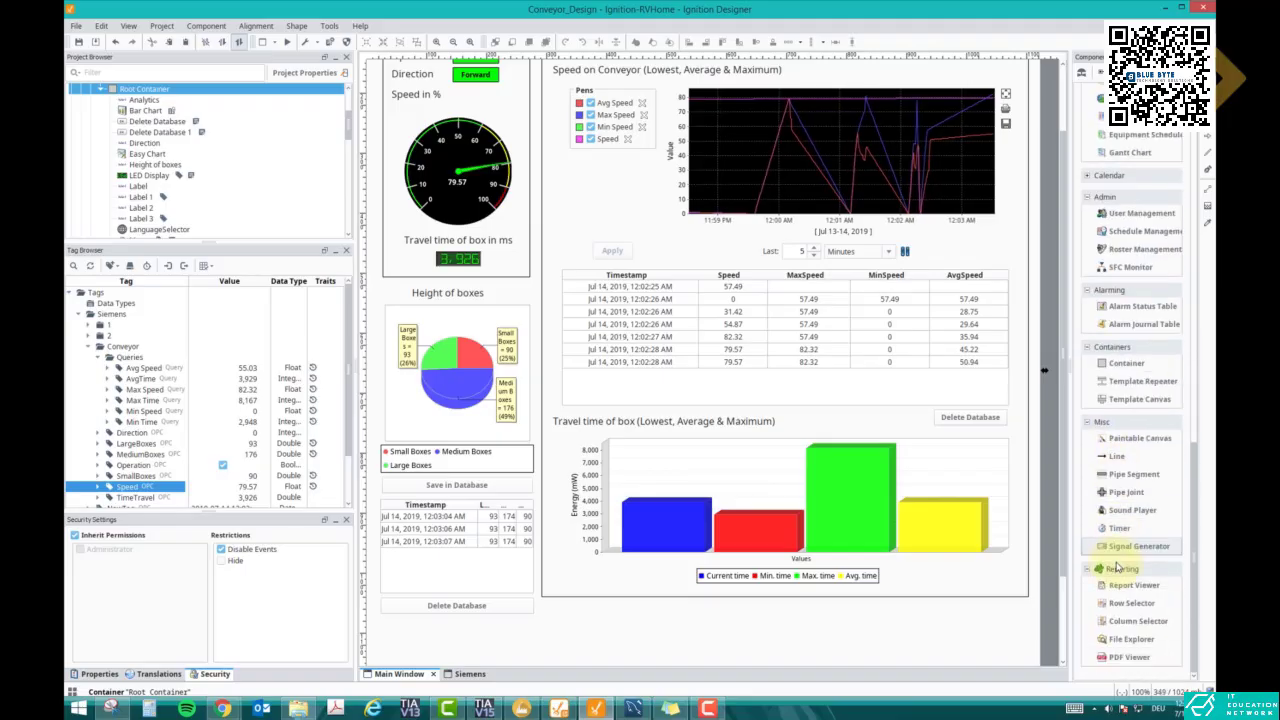
left_click_drag(1119, 528, 396, 634)
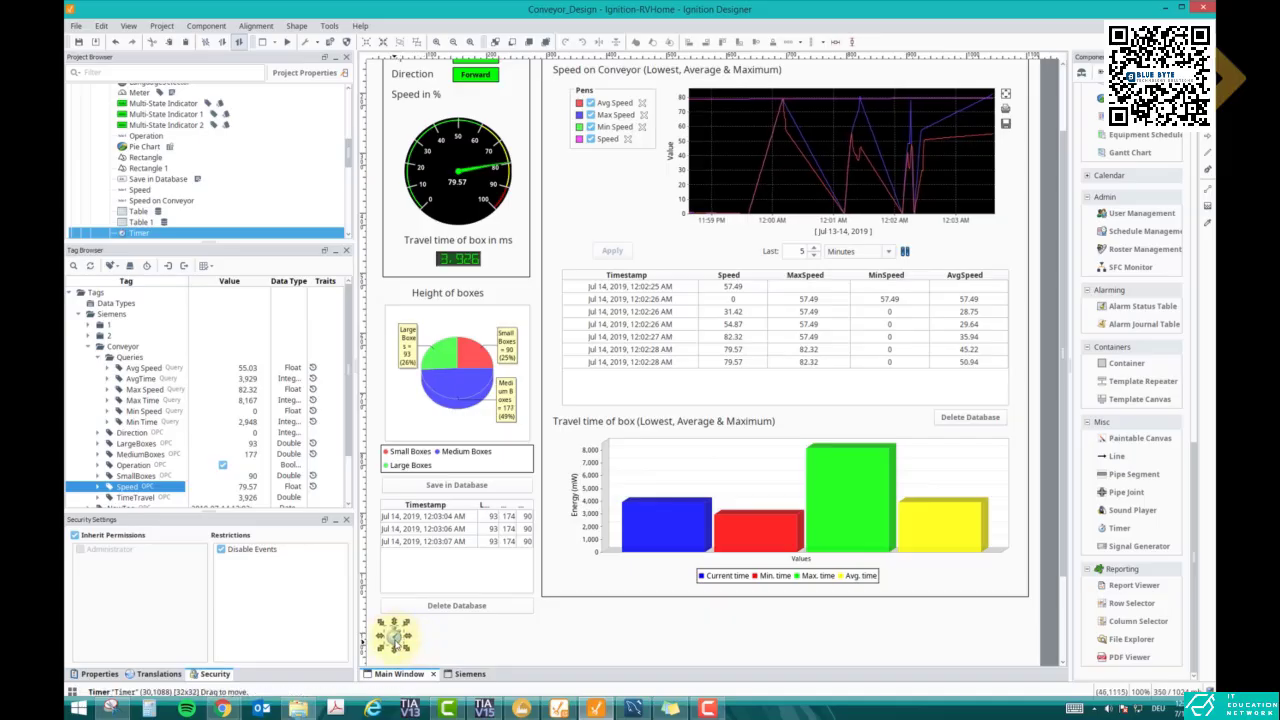
Set the timer's Delay and Initial Delay to 10,000 ms and its Bound to 2.
left_click(99, 674)
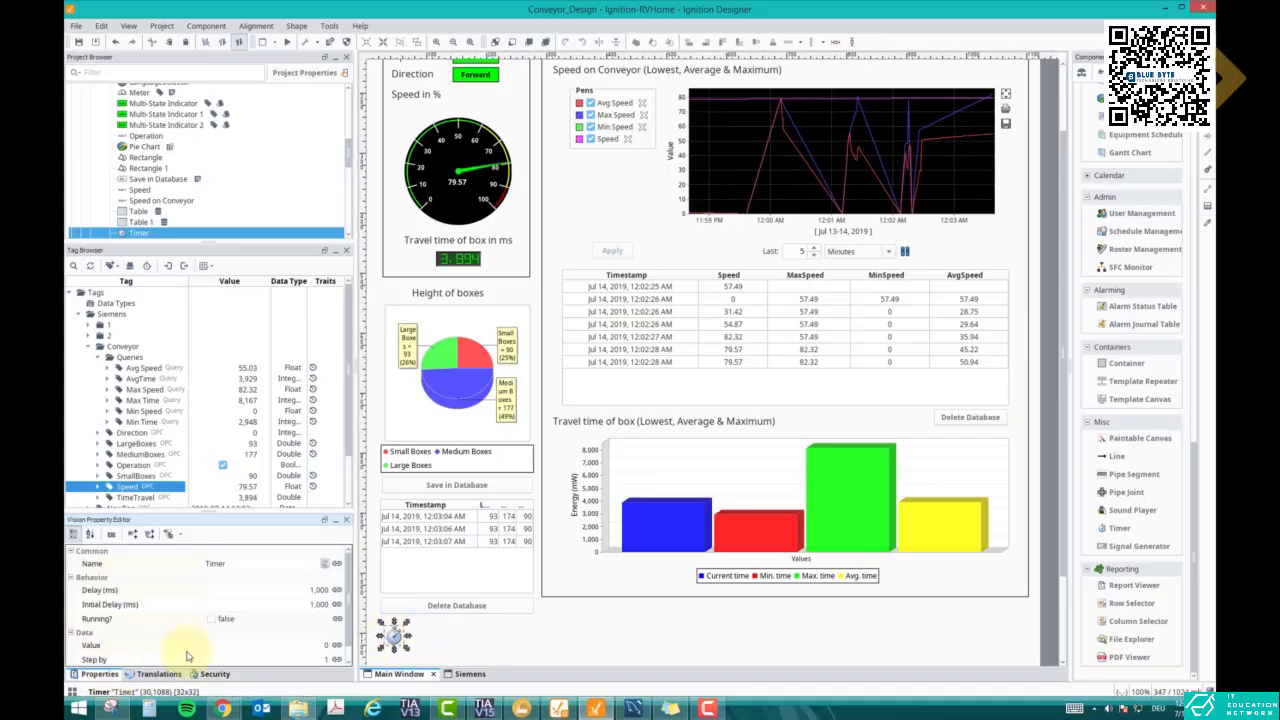
left_click(299, 592)
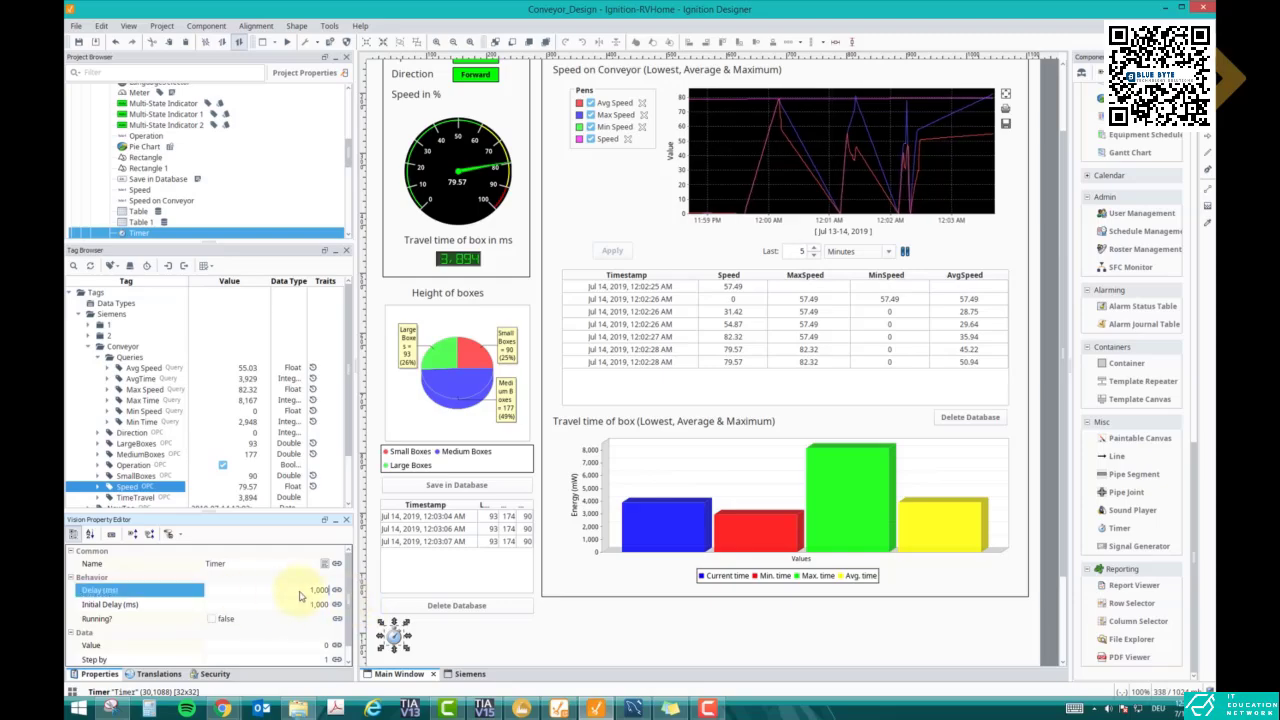
type("0")
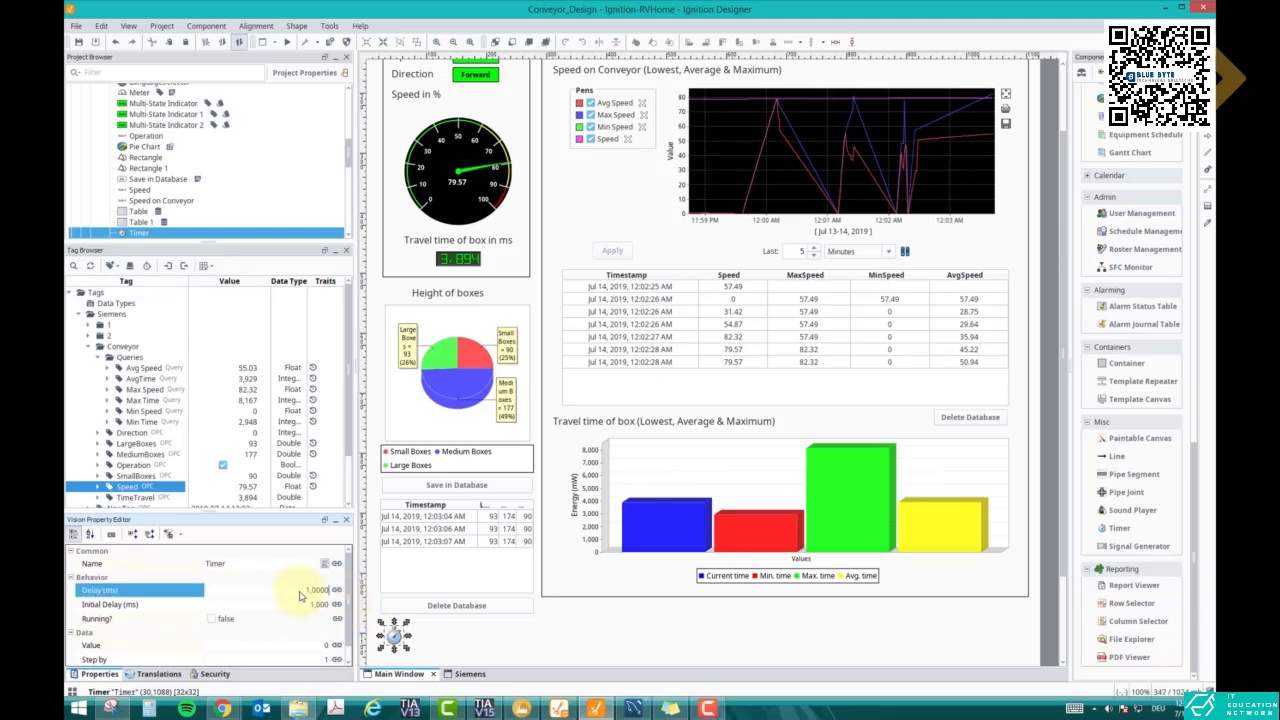
key("Return")
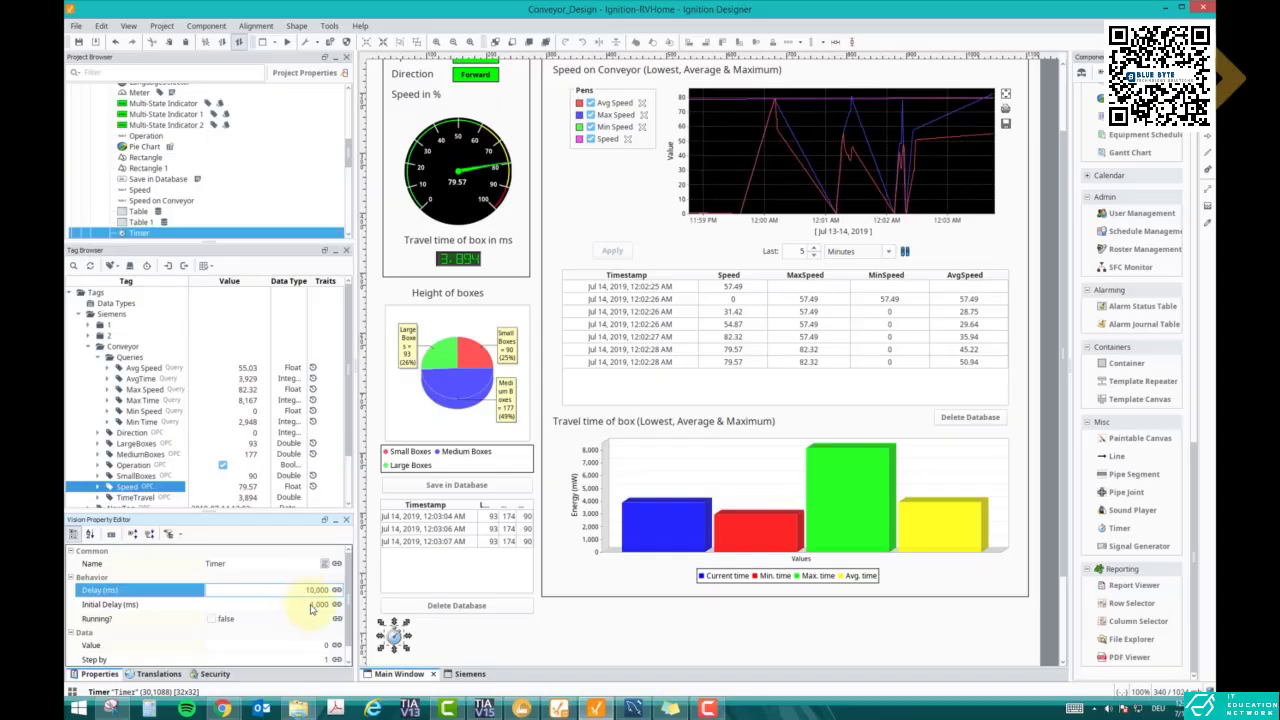
left_click(312, 605)
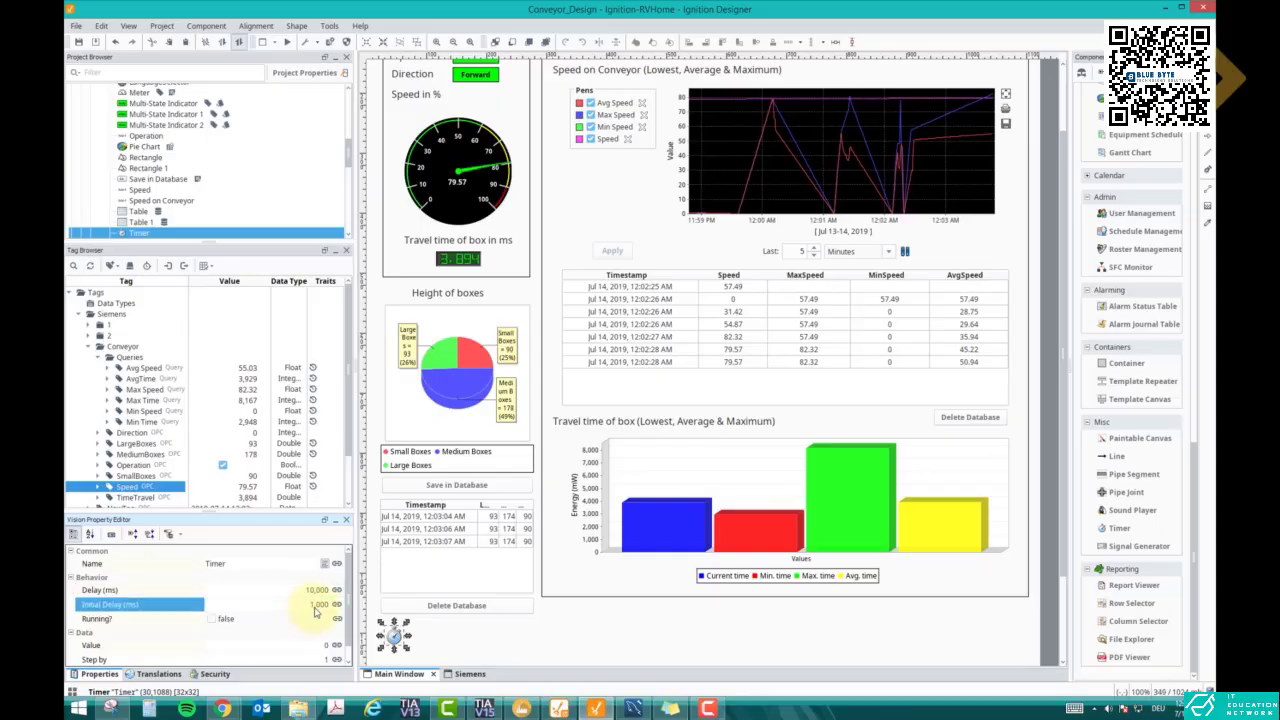
key("Return")
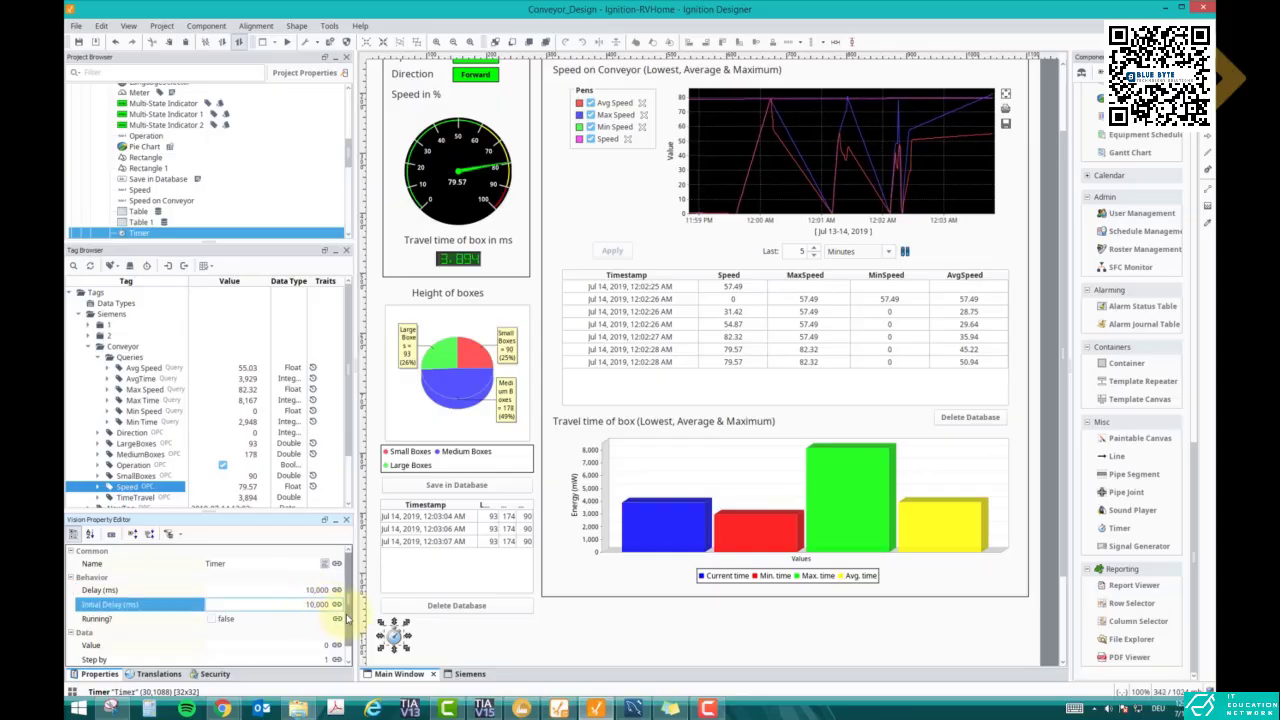
scroll(320, 640, "down", 1)
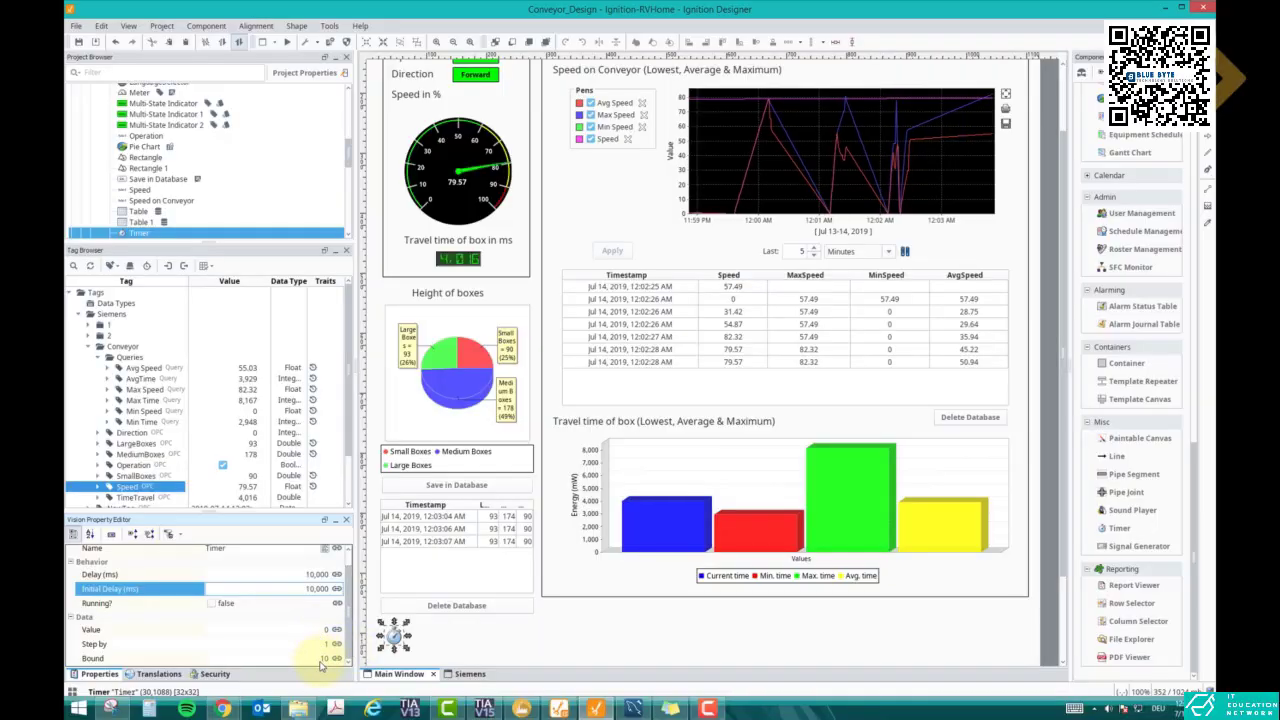
left_click(321, 659)
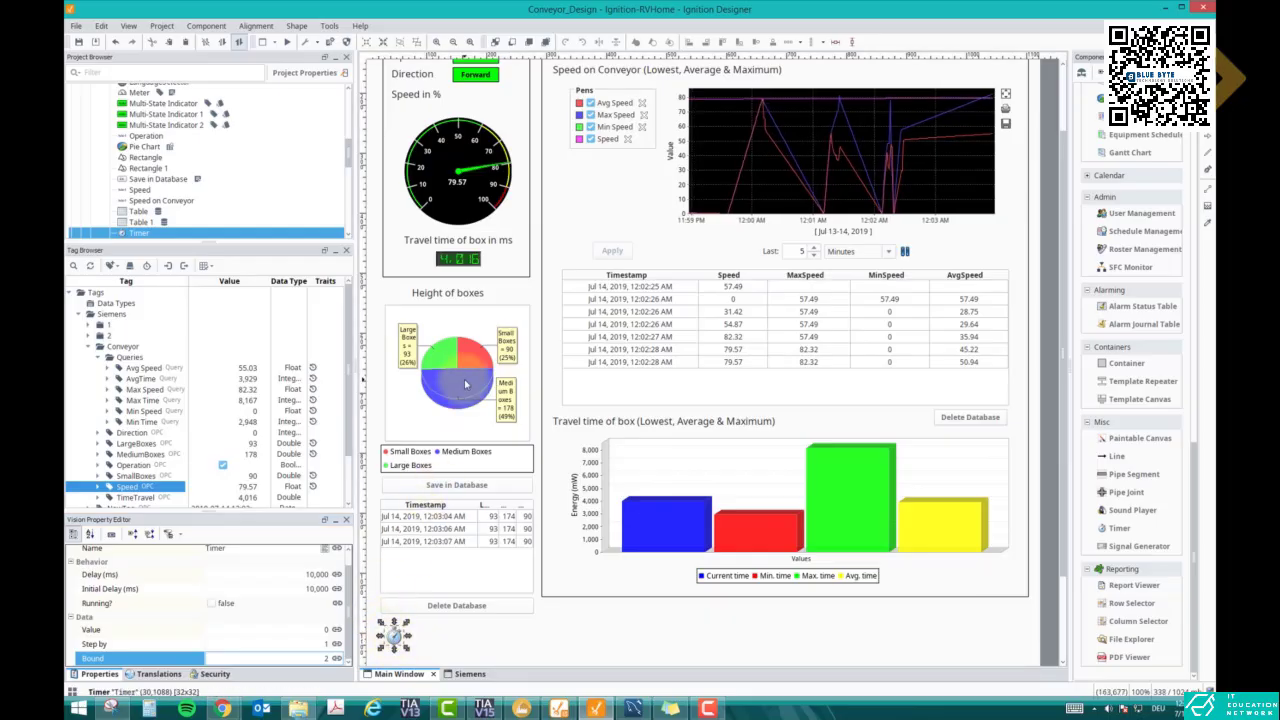
Copy the whole actionPerformed script of the Save in Database button and leave it unedited.
left_click(440, 455)
right_click(436, 490)
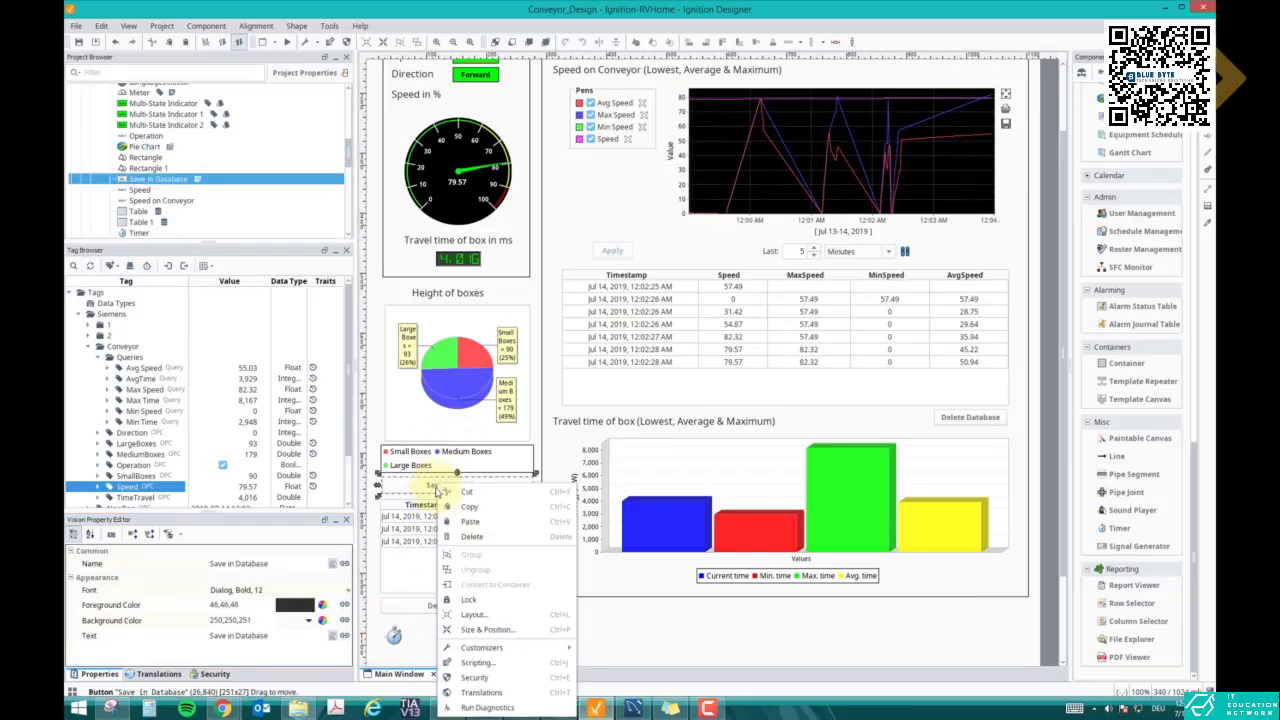
left_click(480, 647)
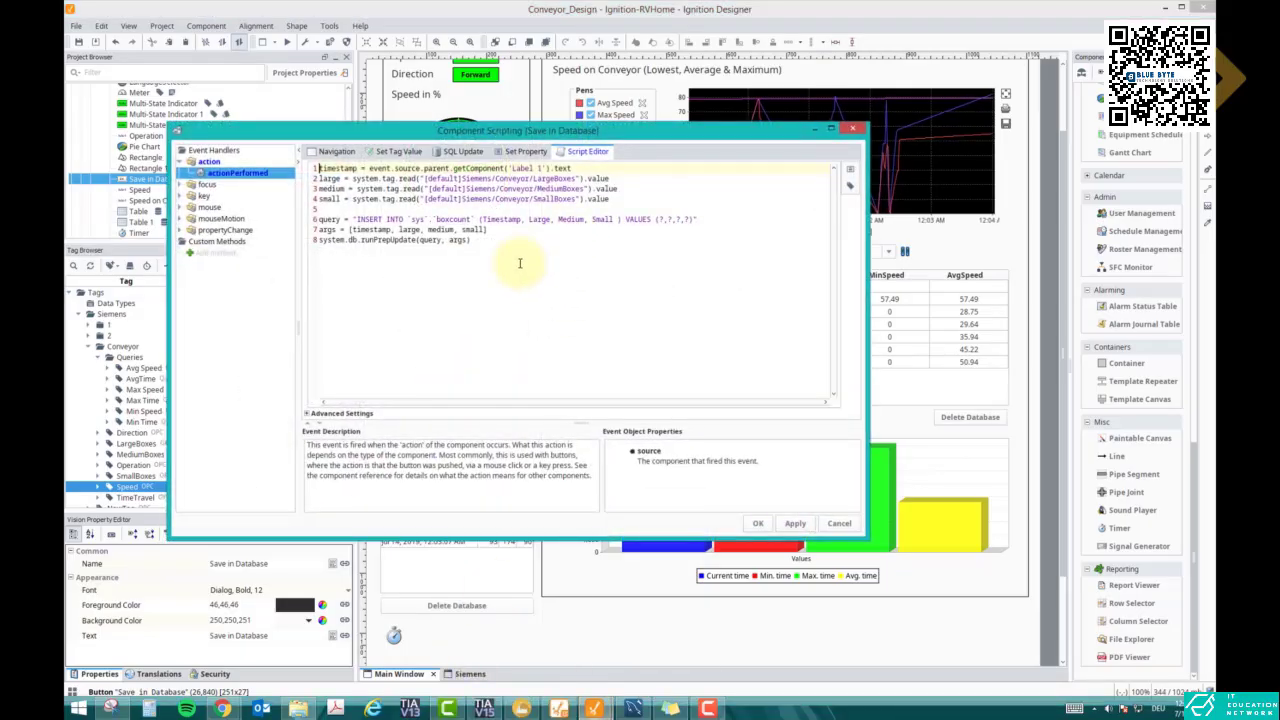
key("ctrl+a")
key("ctrl+c")
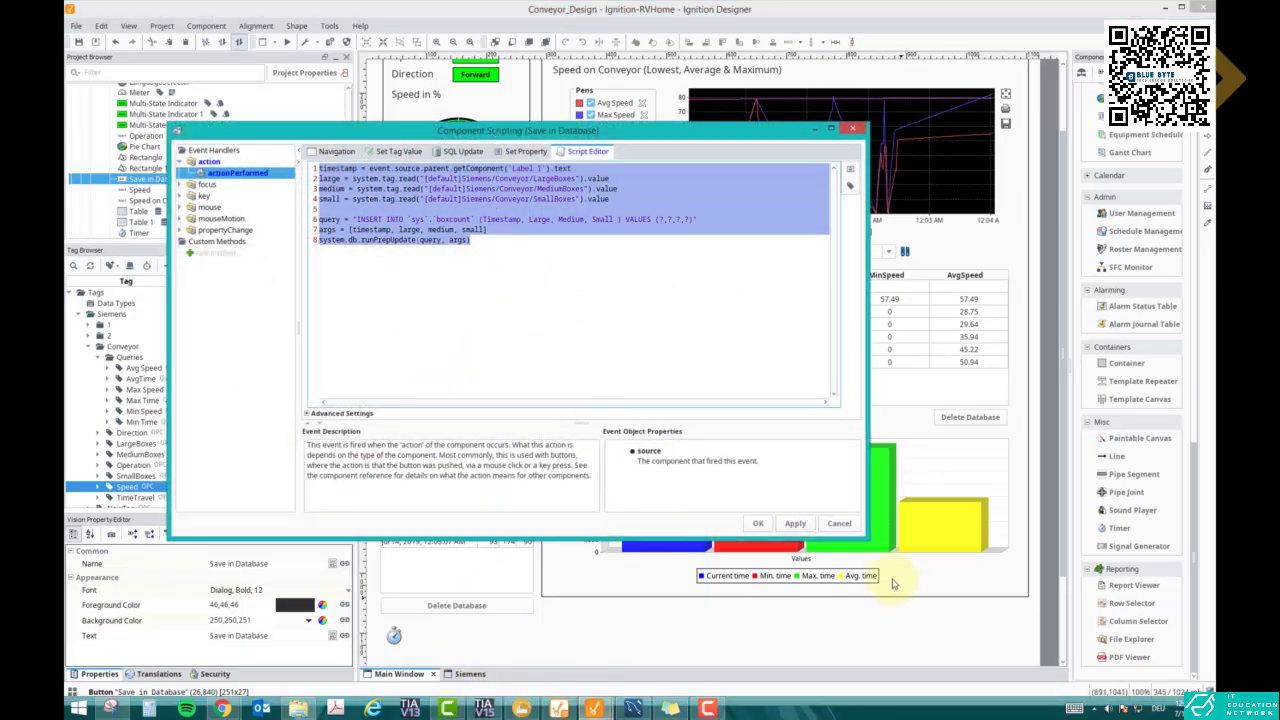
left_click(840, 524)
Paste the copied box count insert script into the timer's propertyChange event and save the script.
left_click(393, 635)
right_click(396, 635)
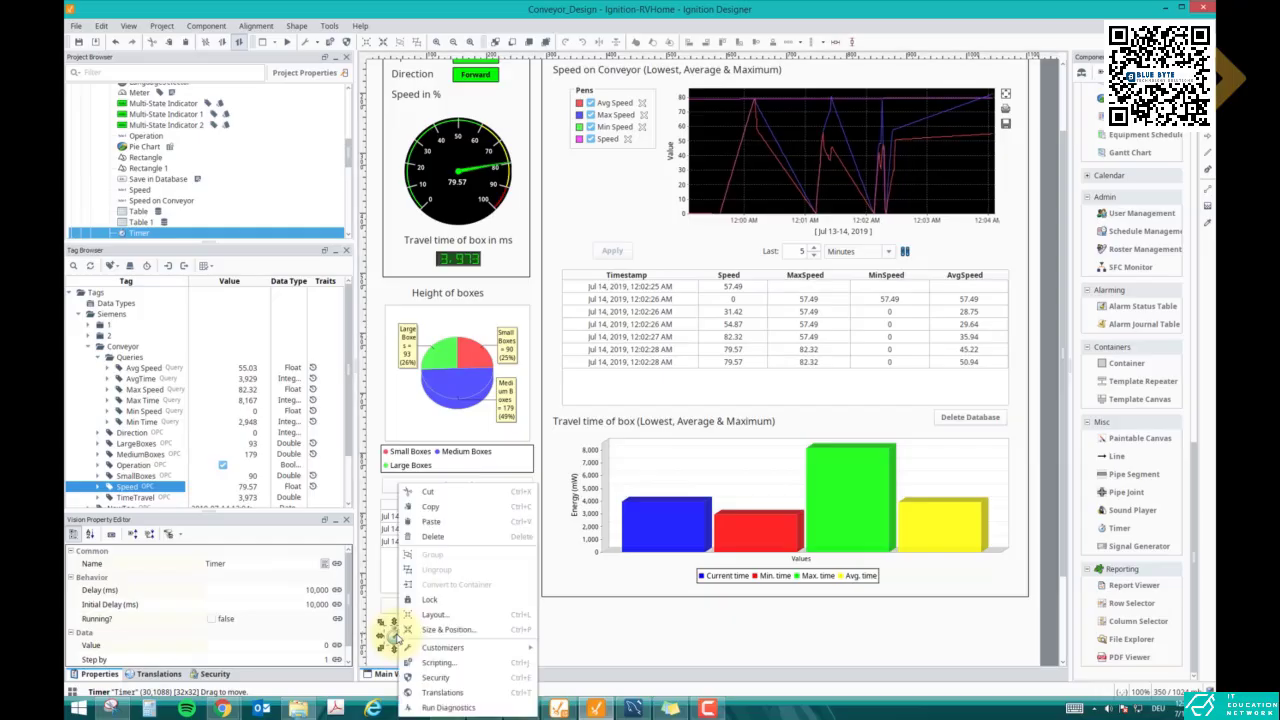
left_click(438, 664)
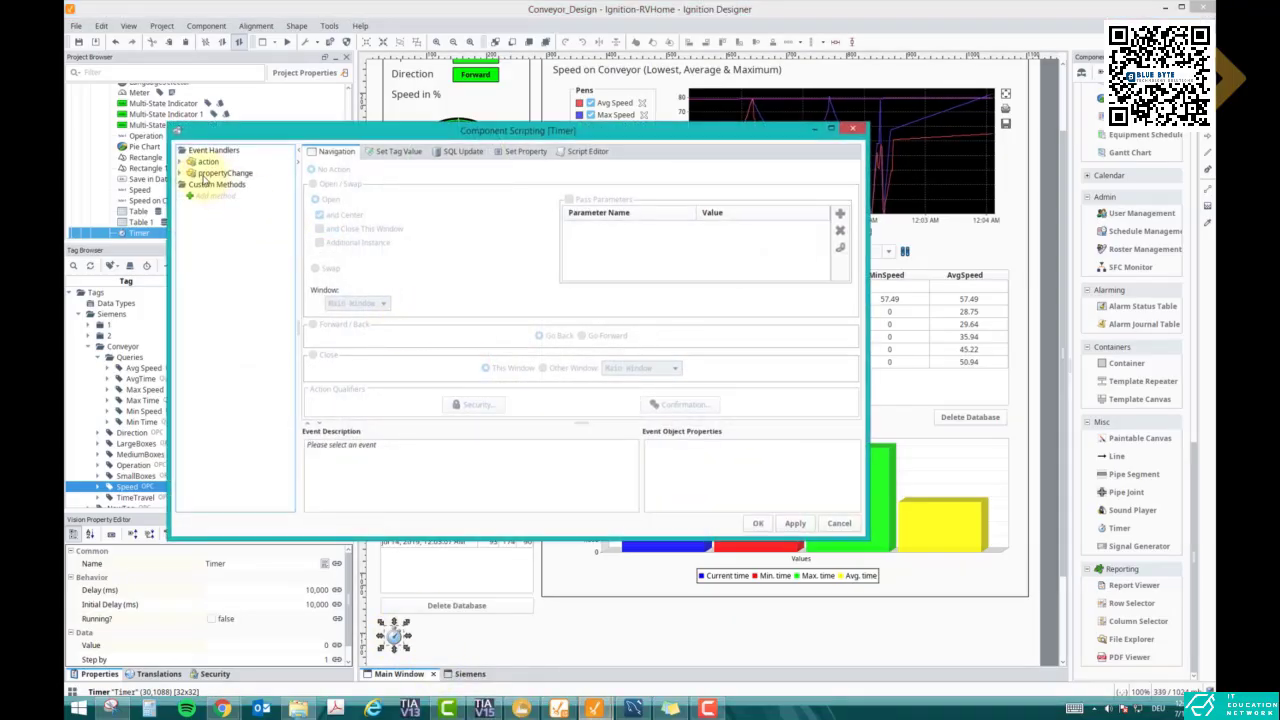
left_click(222, 185)
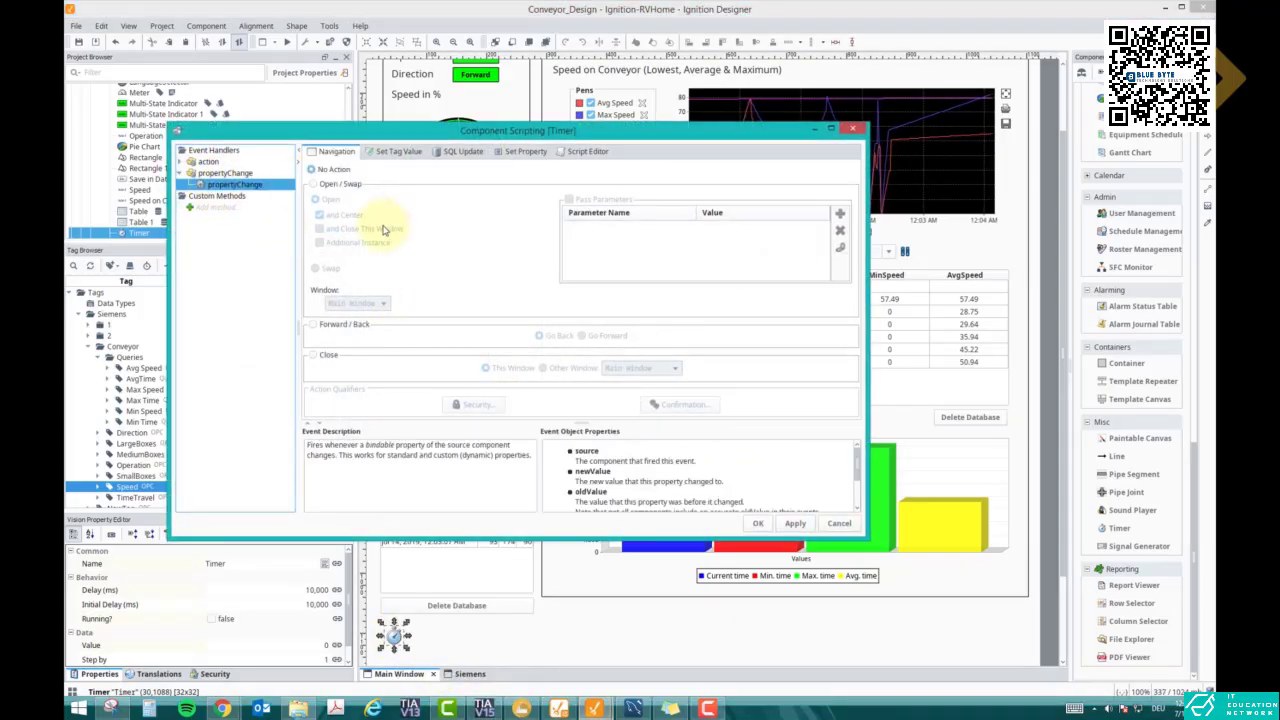
left_click(588, 151)
key("ctrl+v")
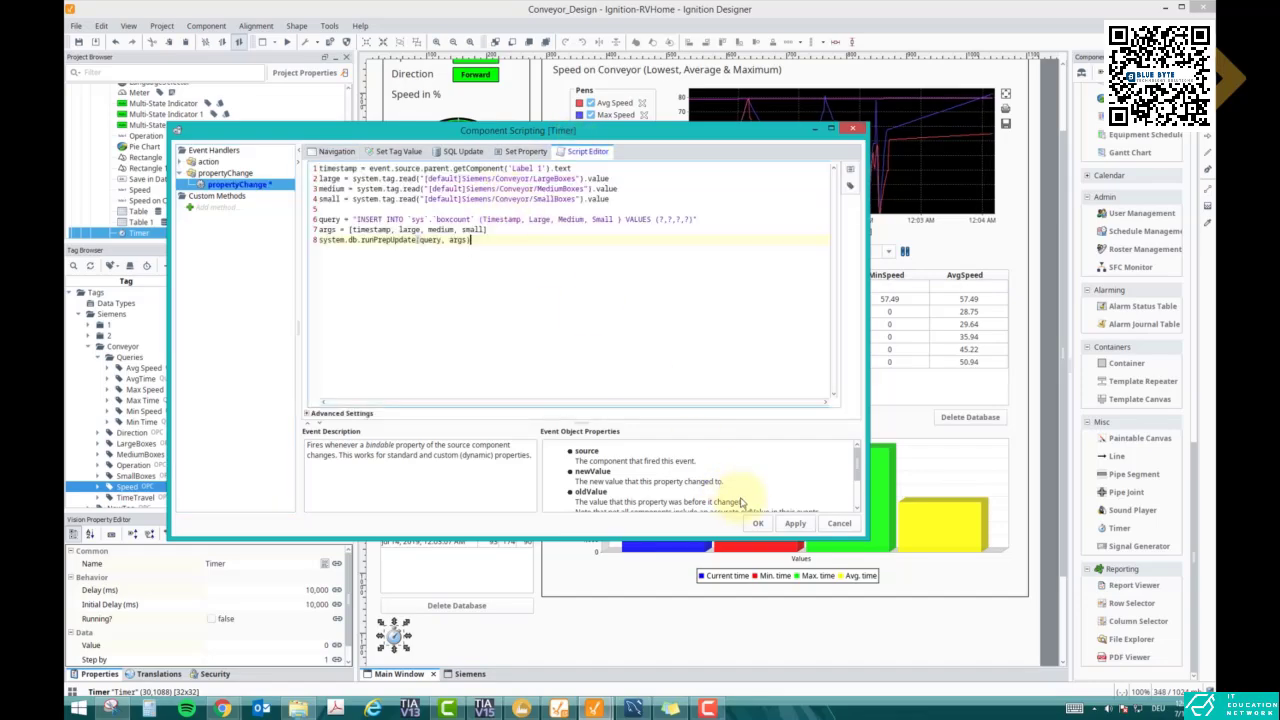
left_click(758, 523)
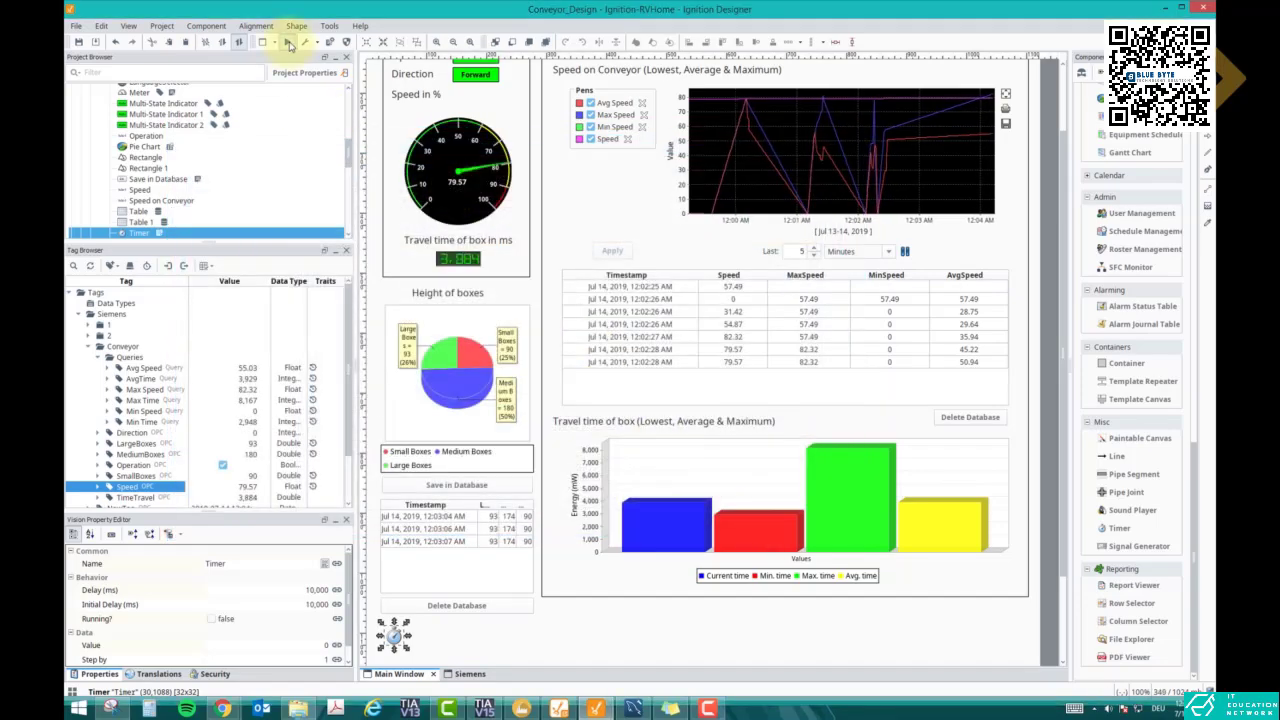
In preview, widen the box count table's value columns, save the current box counts to the database, and stop the preview.
left_click(288, 44)
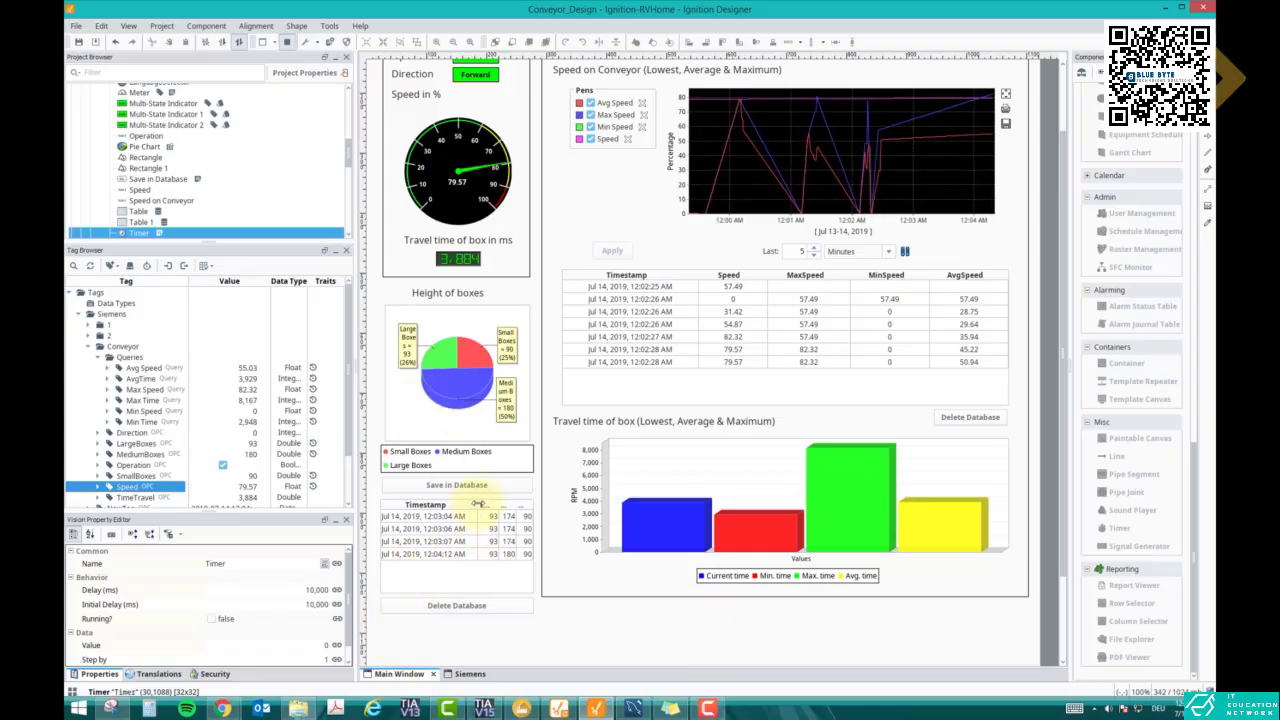
mouse_move(476, 504)
left_mouse_down()
mouse_move(457, 504)
mouse_move(476, 502)
left_mouse_up()
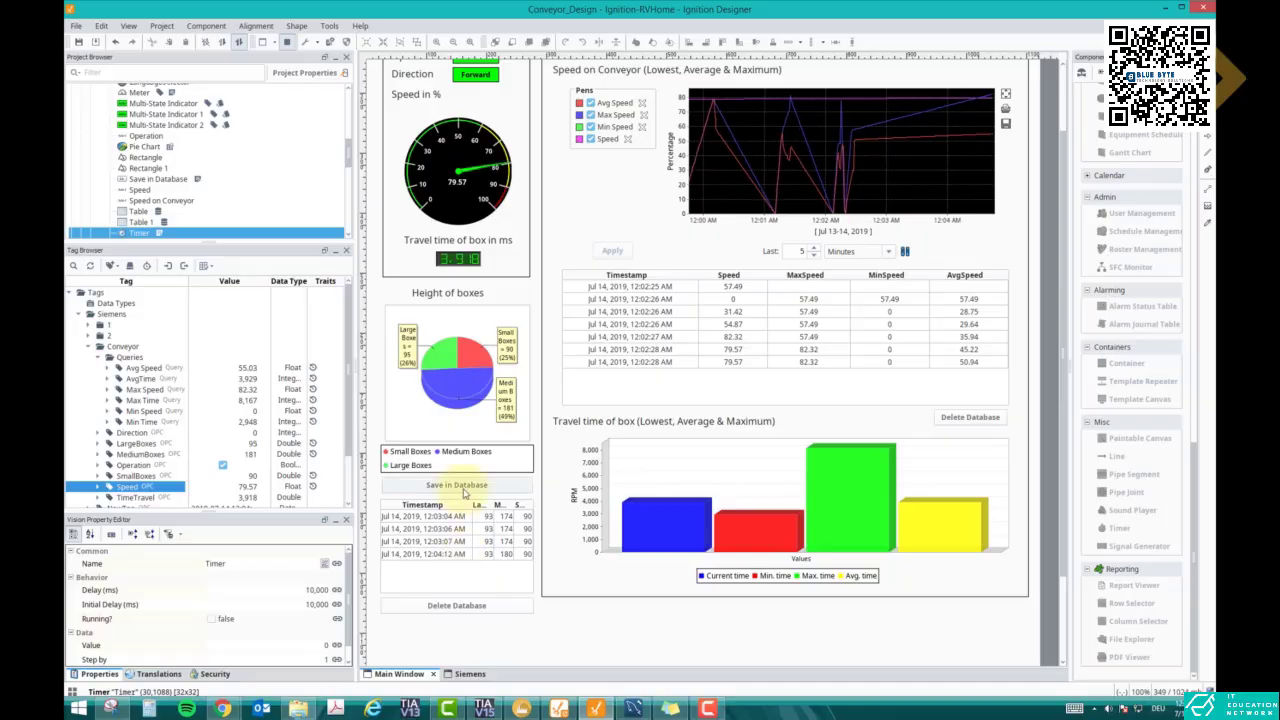
left_click(463, 487)
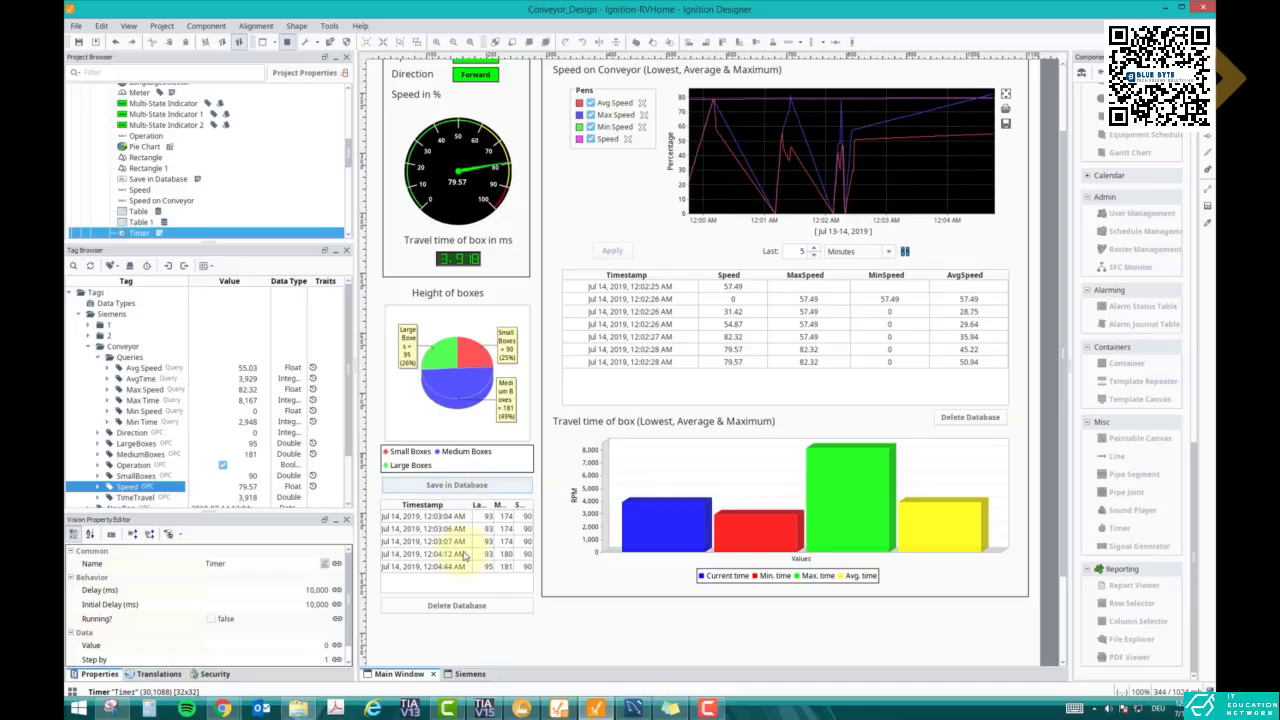
left_click(287, 41)
Set the timer's Running? property to true.
right_click(396, 637)
left_click(395, 637)
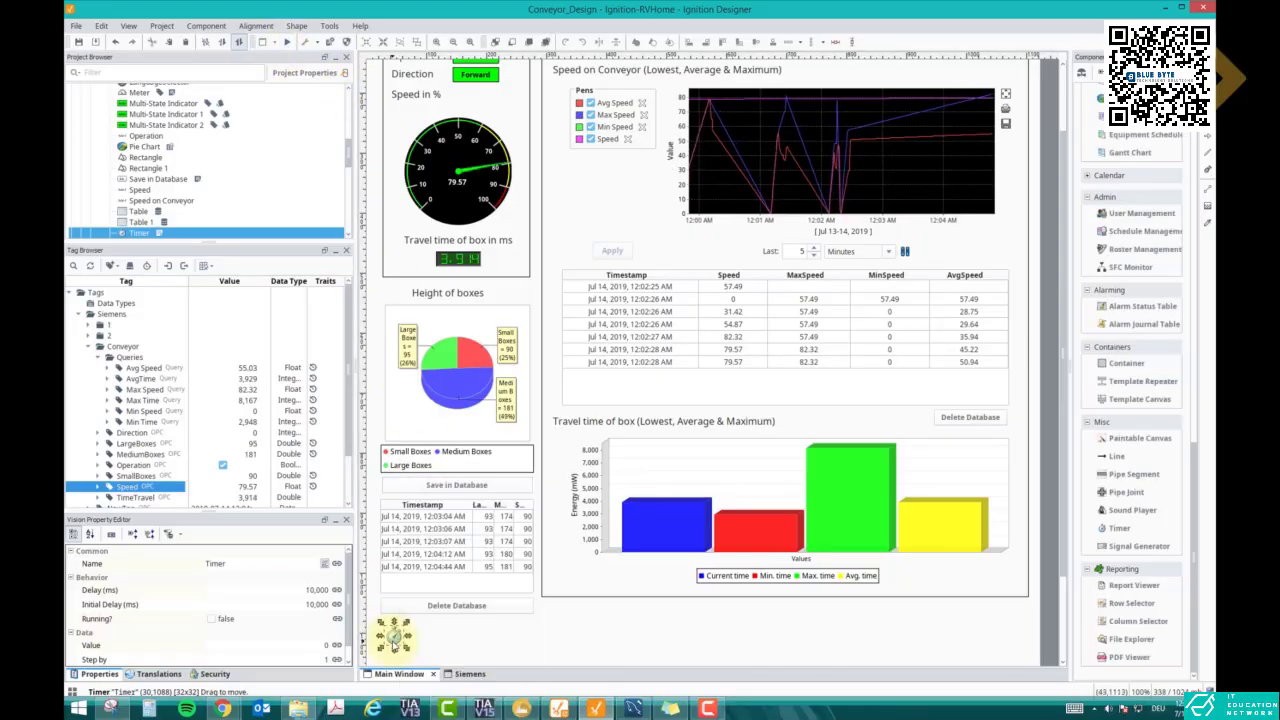
left_click_drag(349, 634, 349, 644)
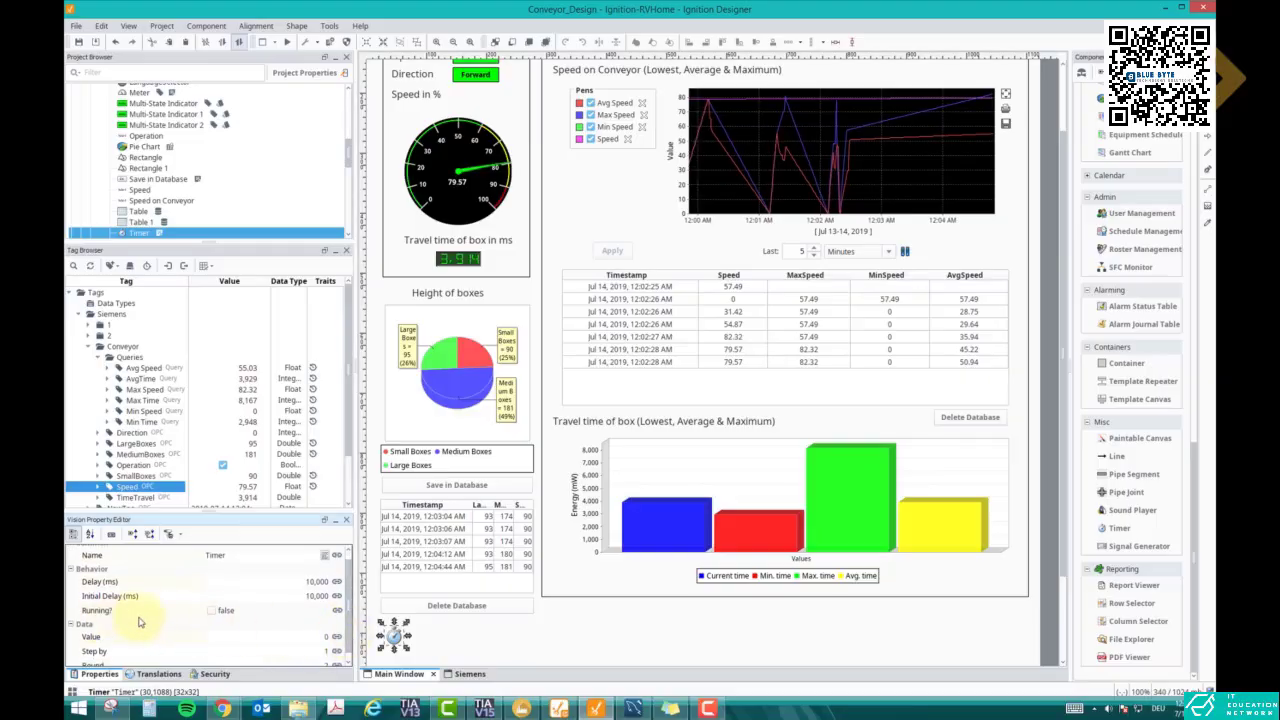
left_click(211, 610)
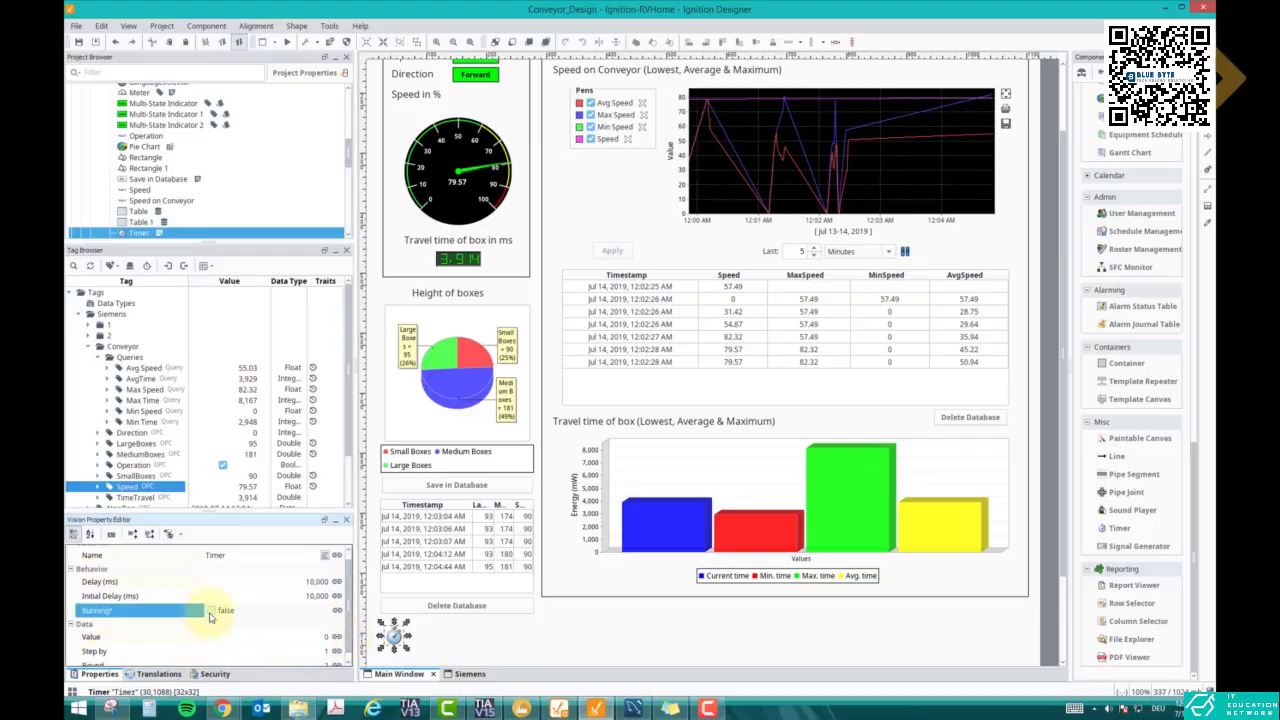
Run the preview and check the timer's Value, the automatically logged box counts and the overall window.
left_click(287, 41)
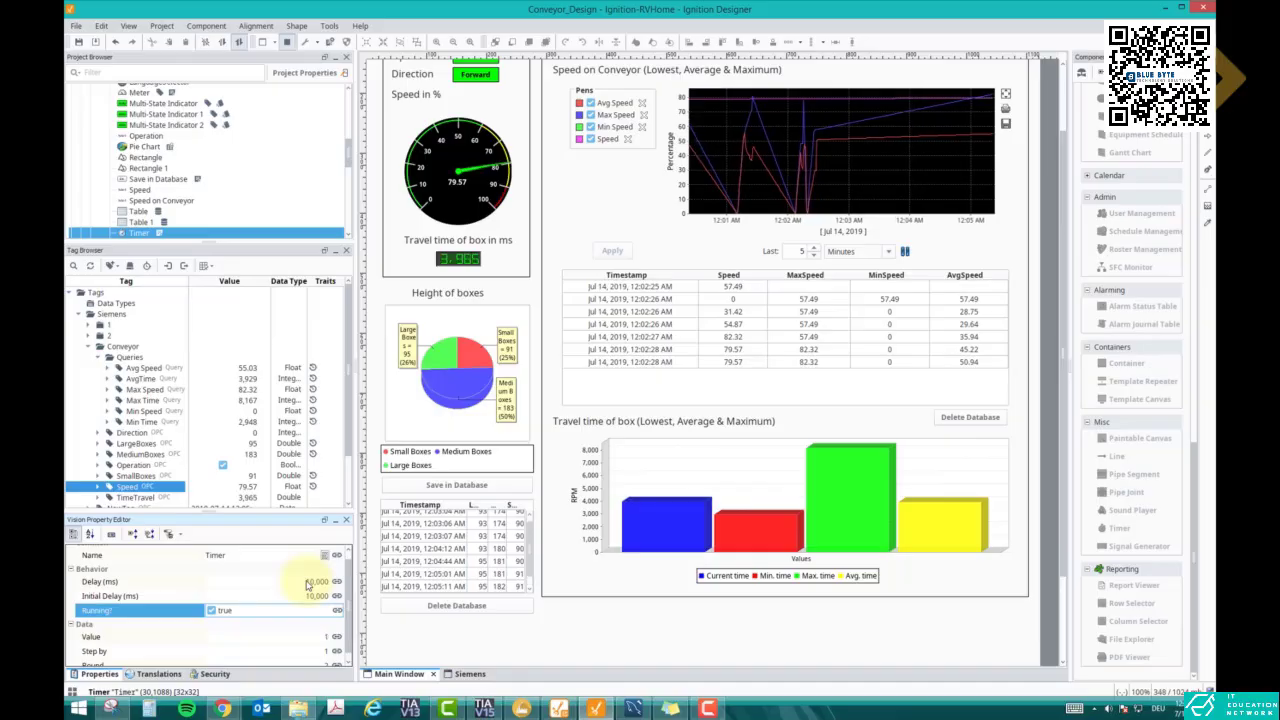
scroll(320, 628, "down", 1)
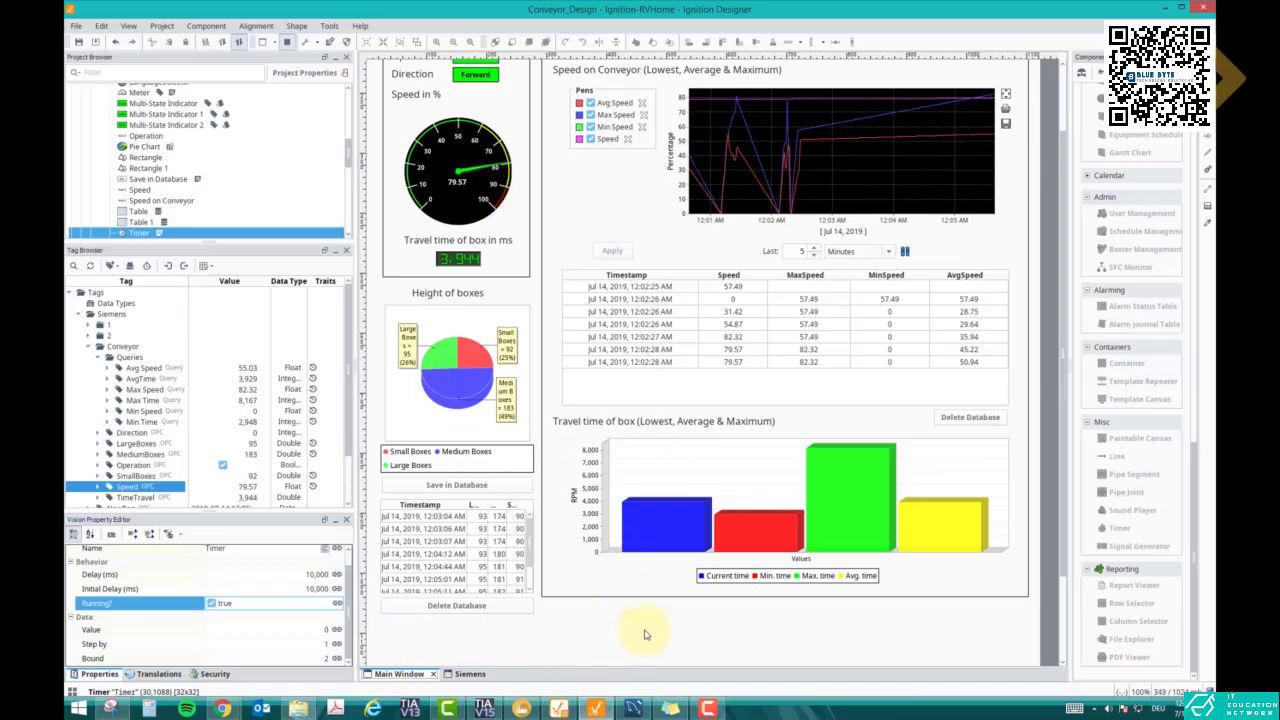
scroll(766, 423, "down", 1)
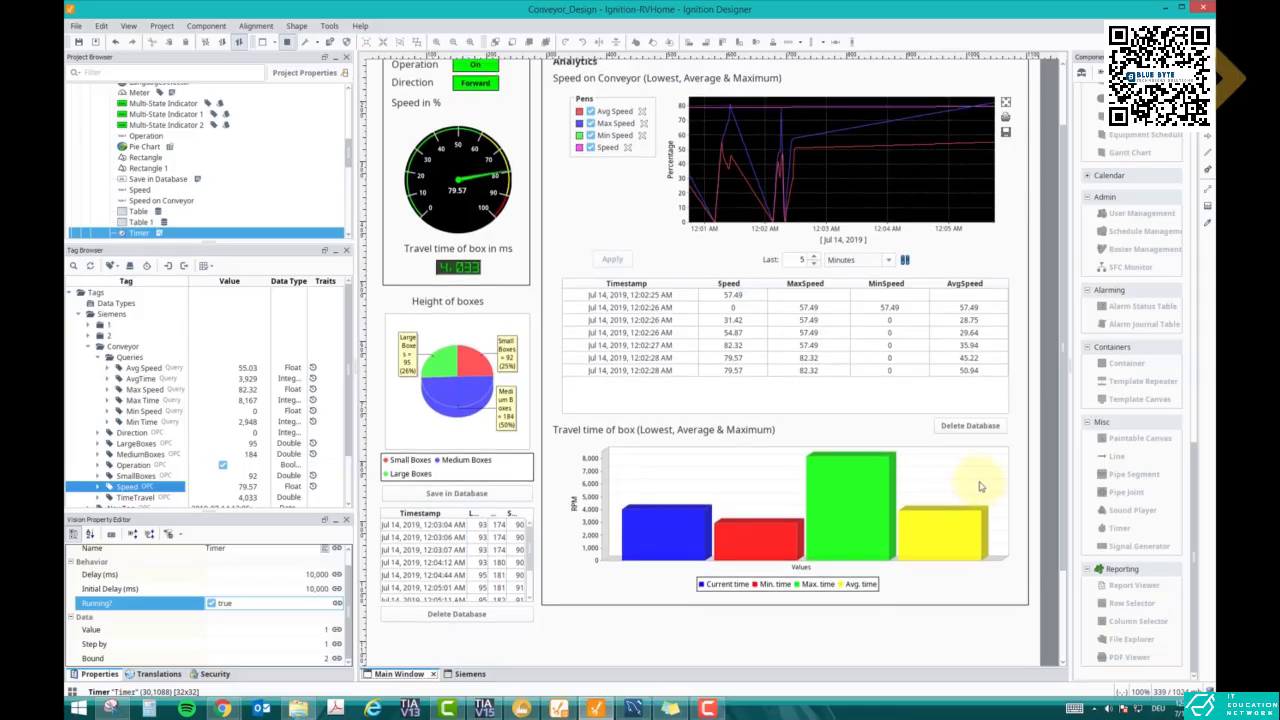
scroll(748, 440, "up", 3)
scroll(749, 434, "up", 1)
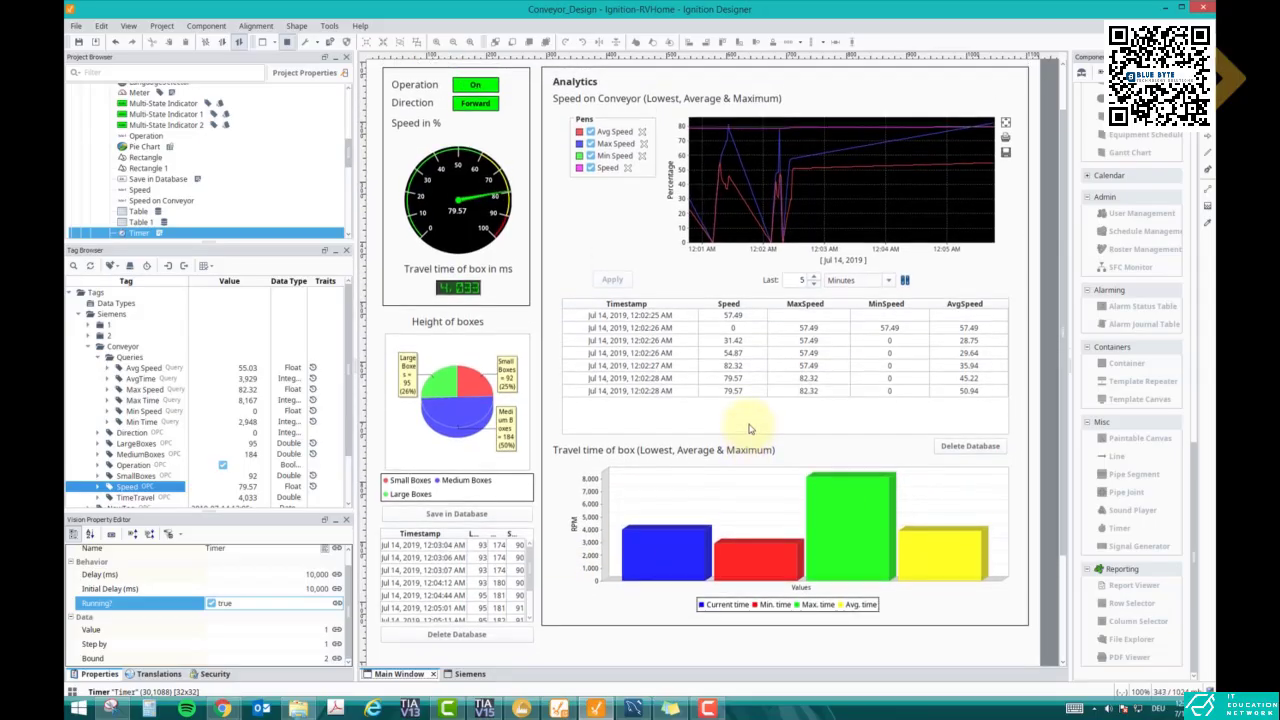